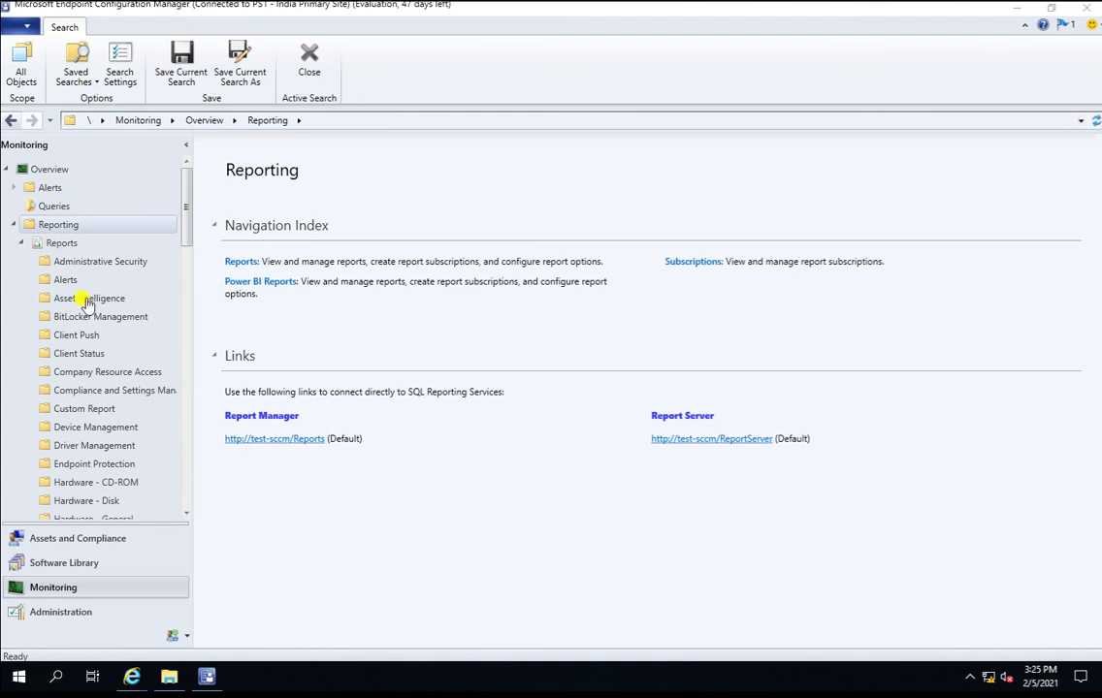
# Step: Browse the Device Management, Software Metering and Software Updates - B Deployment Management report folders
pyautogui.click(96, 426)
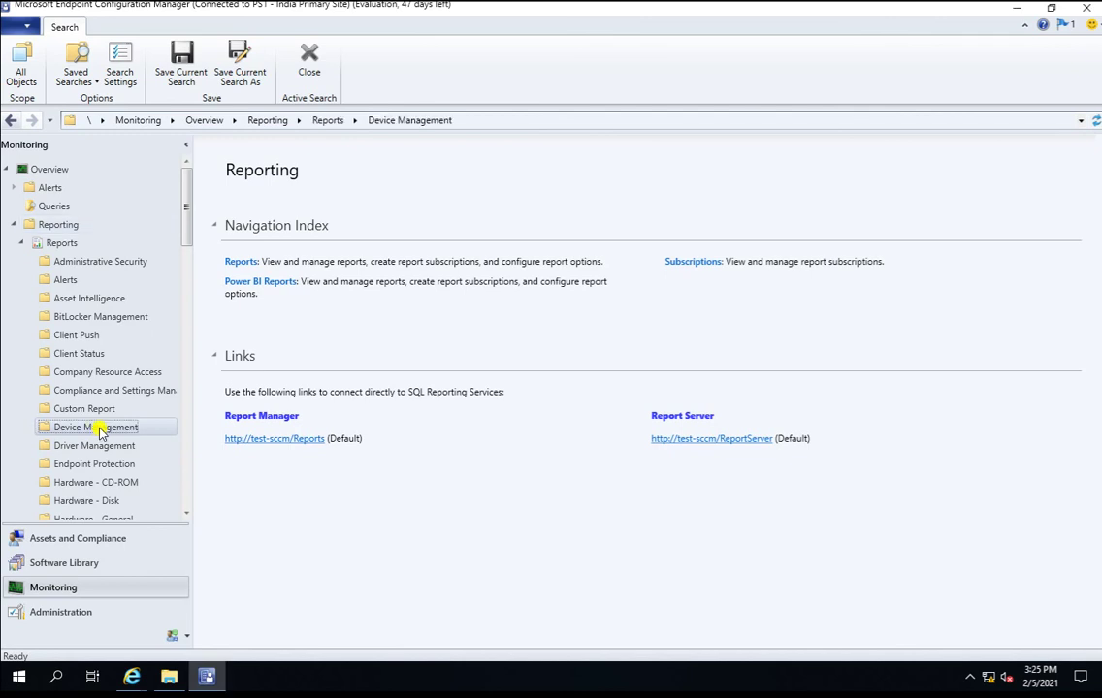
pyautogui.moveTo(187, 219); pyautogui.dragTo(186, 367)
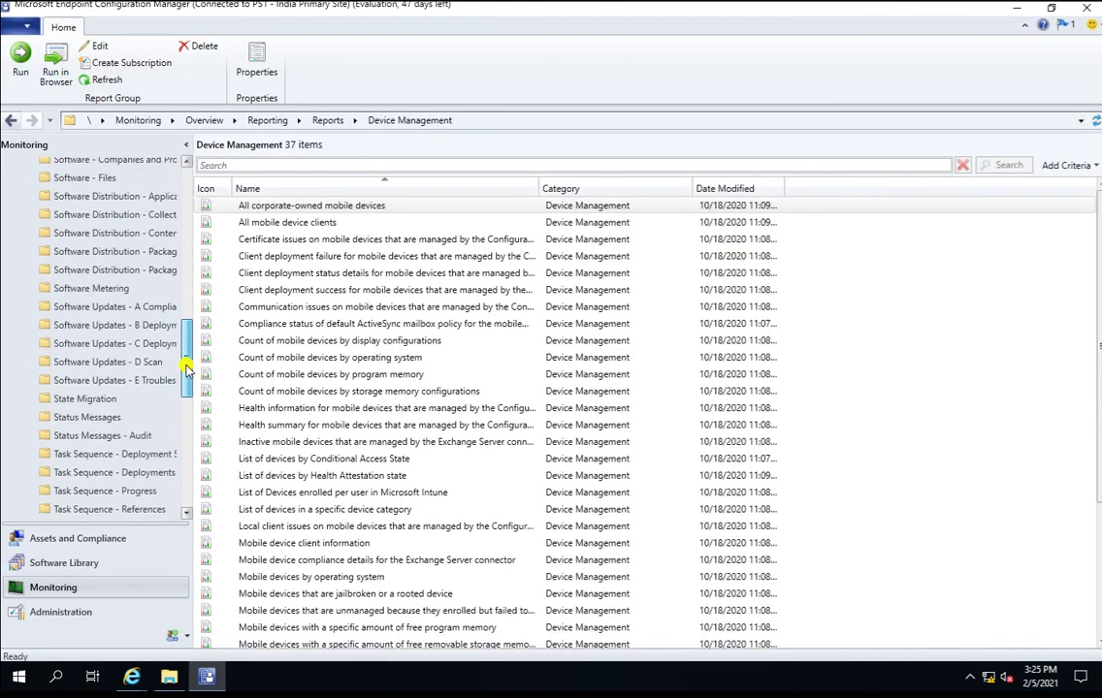
pyautogui.click(89, 288)
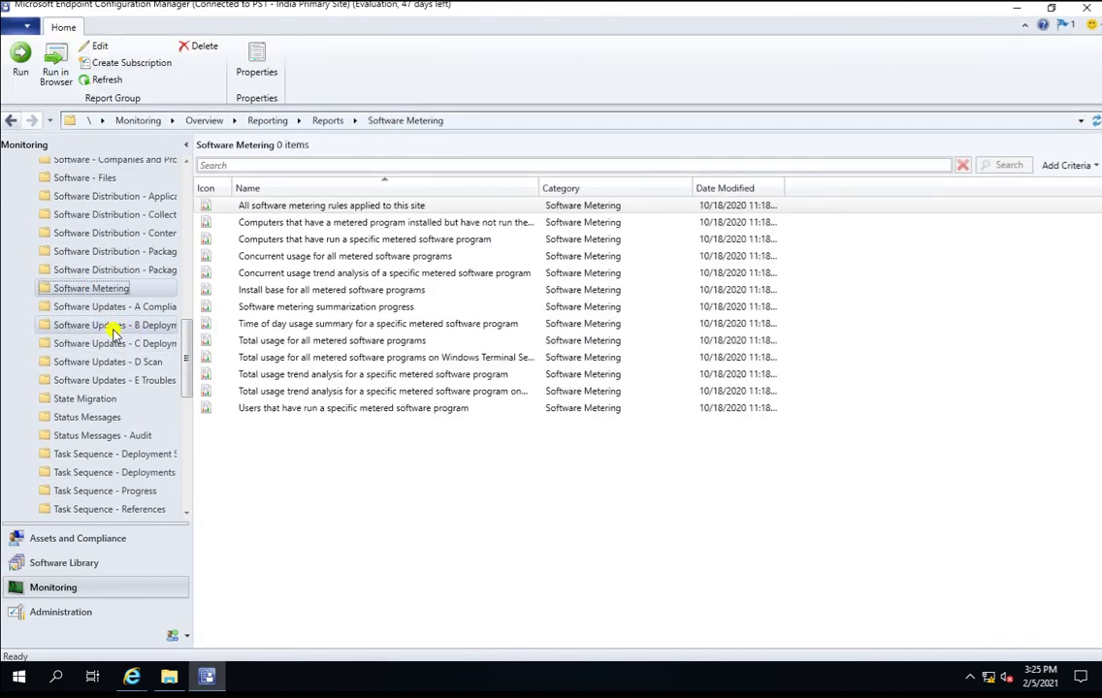
pyautogui.click(105, 325)
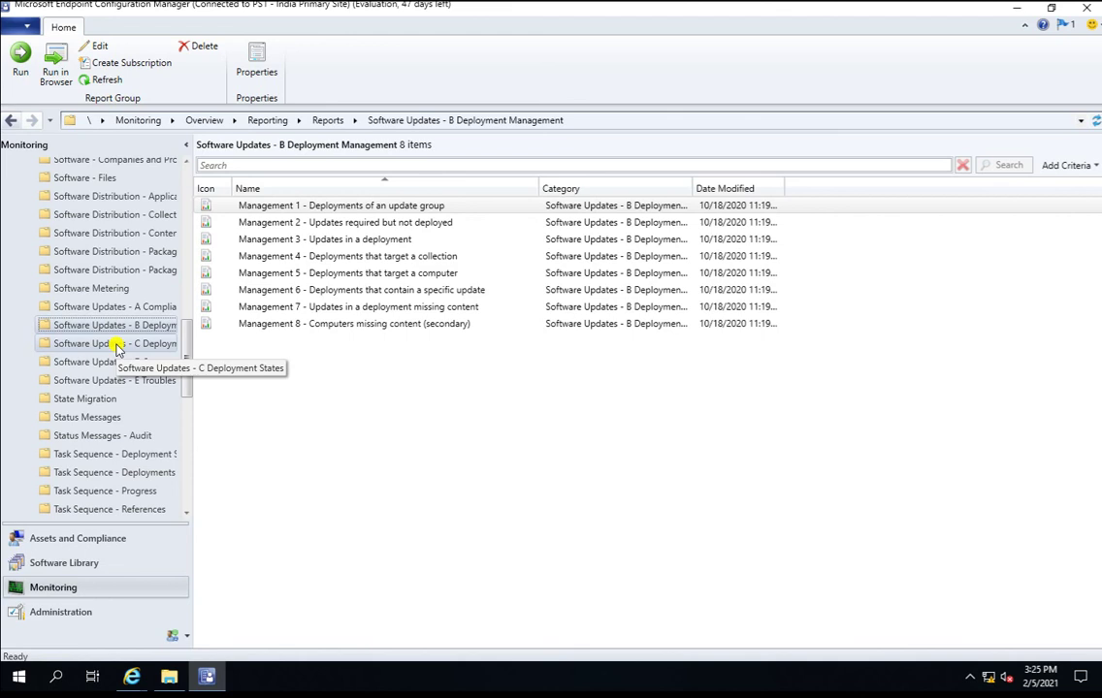
# Step: Fit the Date Modified and Category columns to their contents and view the actions available for the Management 3 - Updates in a deployment report
pyautogui.click(351, 242)
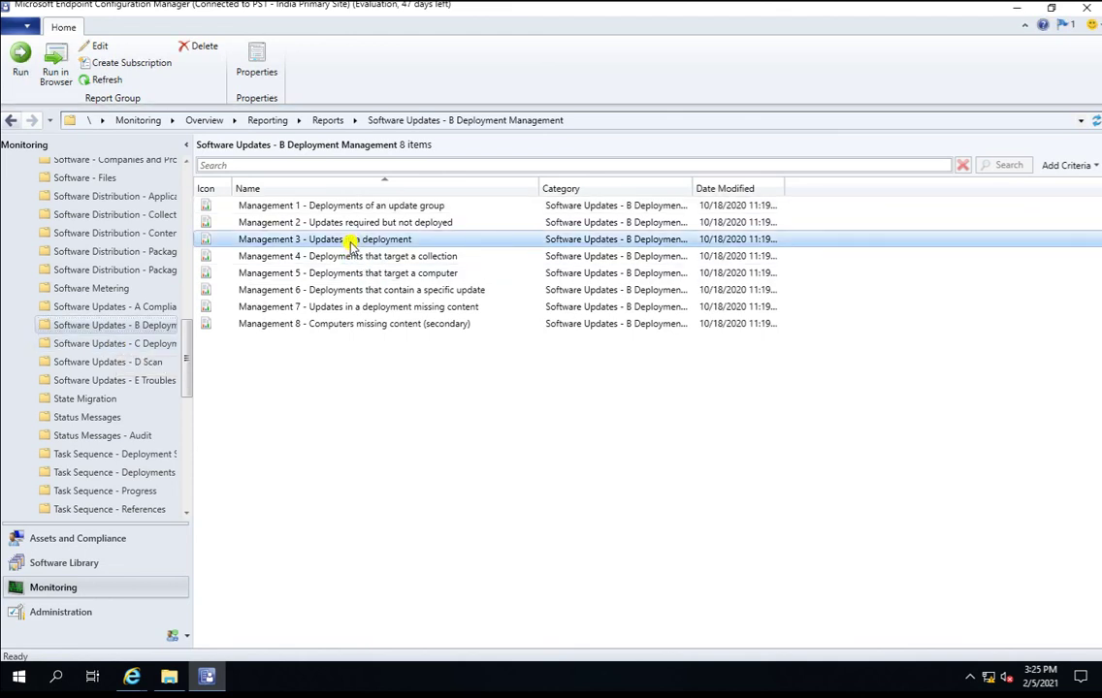
pyautogui.doubleClick(783, 188)
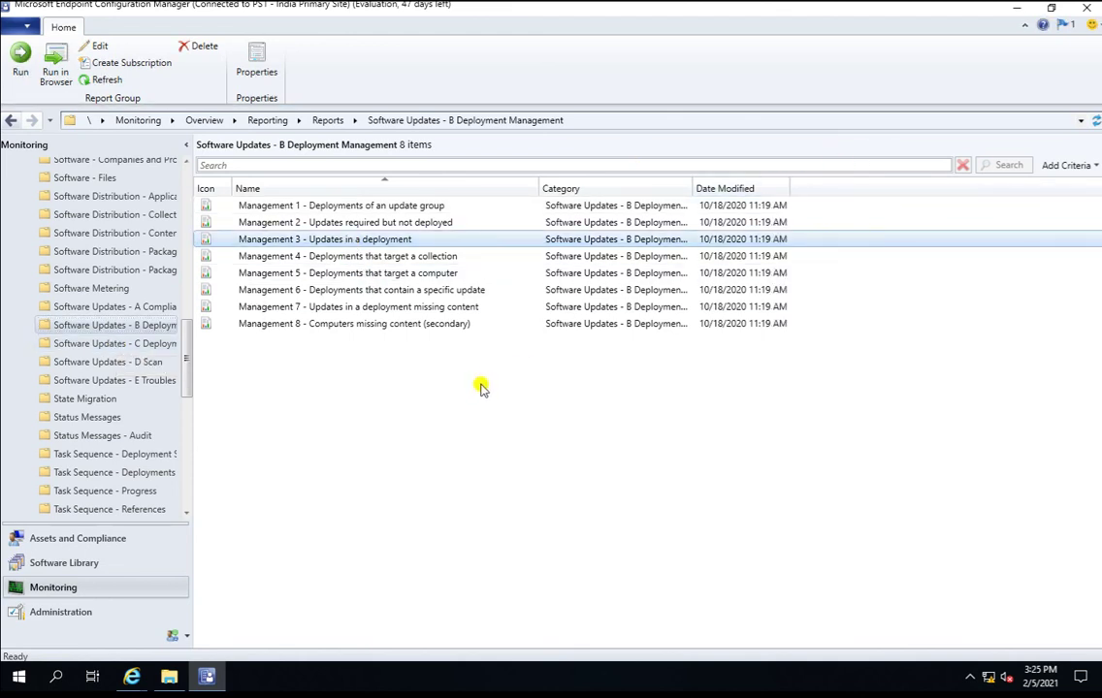
pyautogui.rightClick(346, 244)
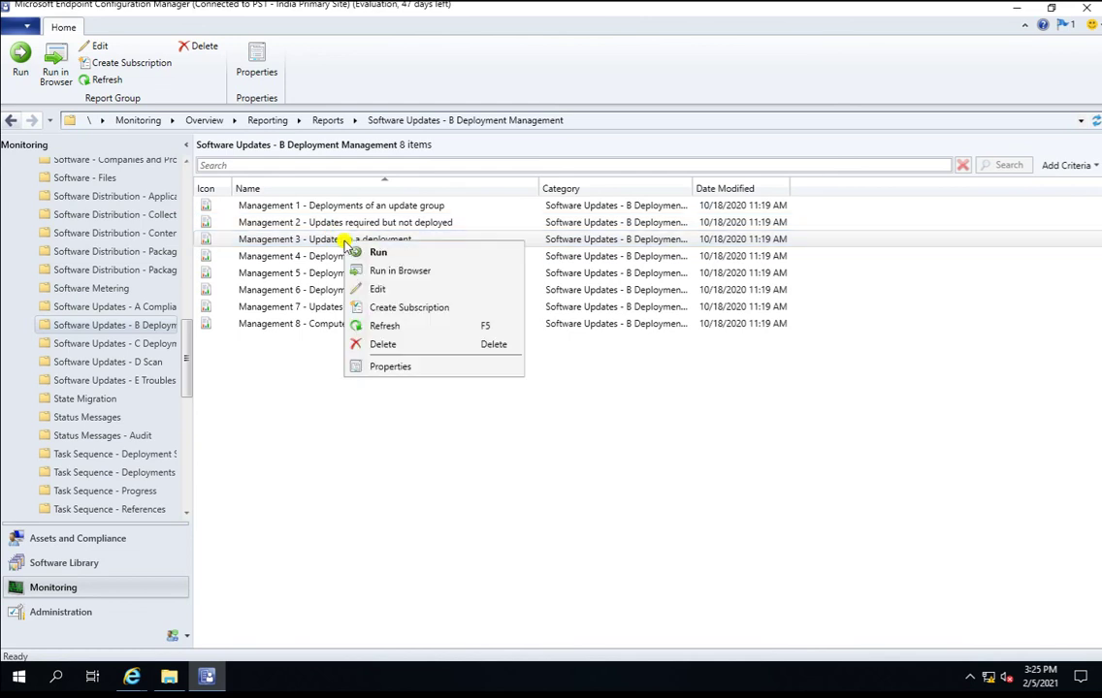
pyautogui.click(286, 372)
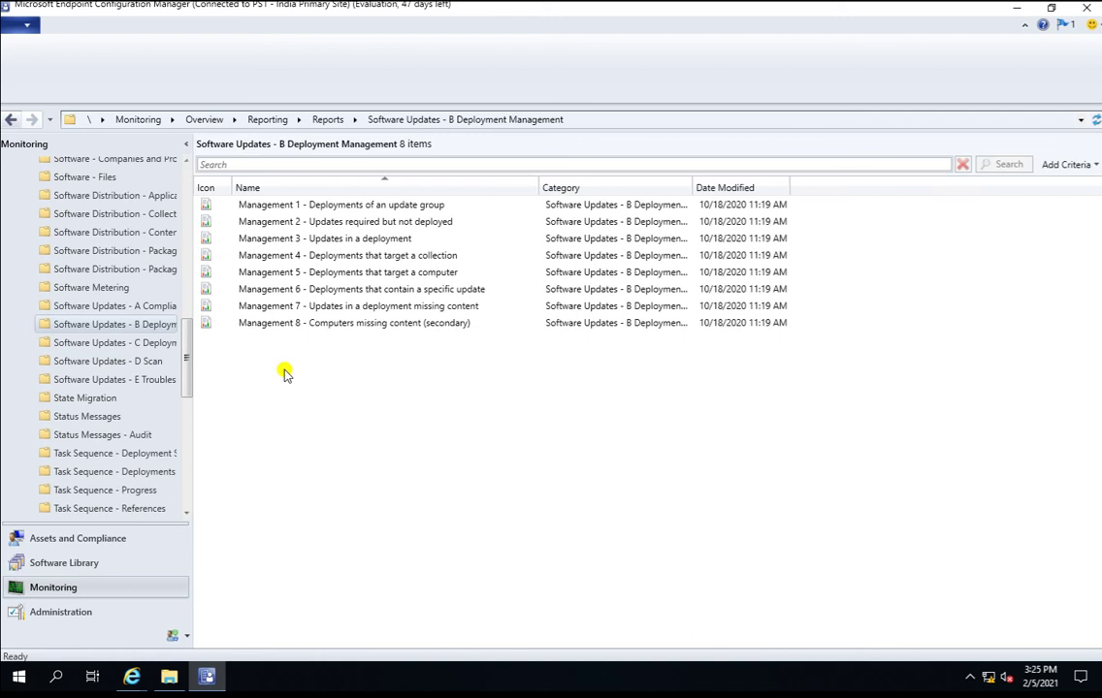
pyautogui.doubleClick(694, 187)
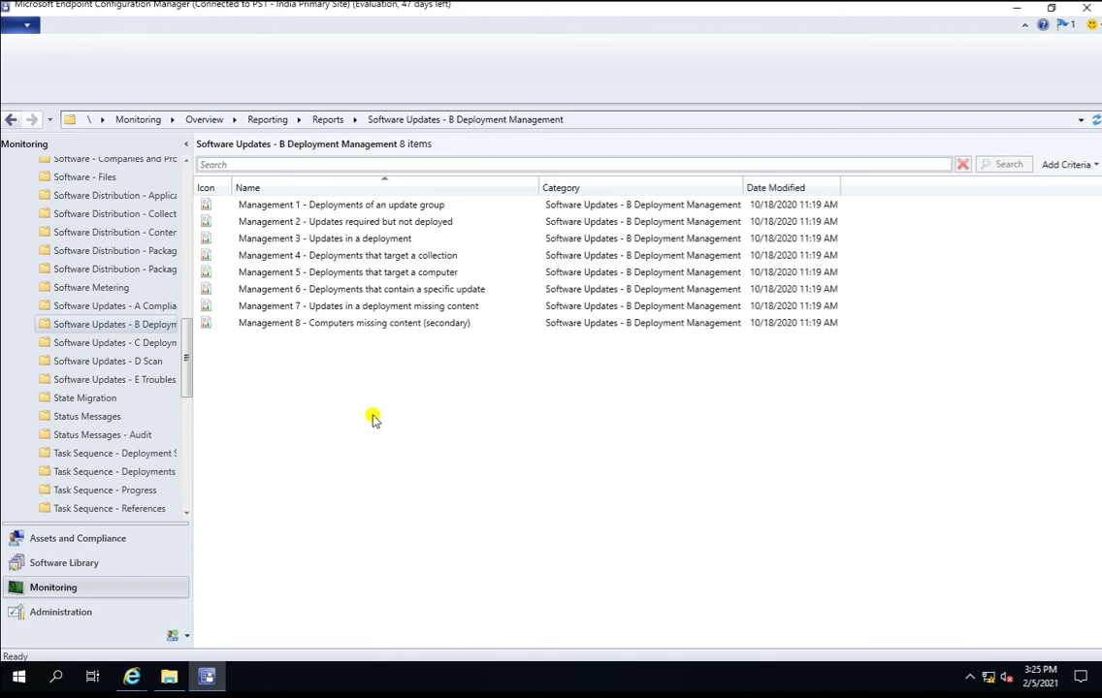
# Step: Switch to File Explorer, launch the ReportBuilder installer from the Software folder and minimize the Explorer window
pyautogui.click(173, 674)
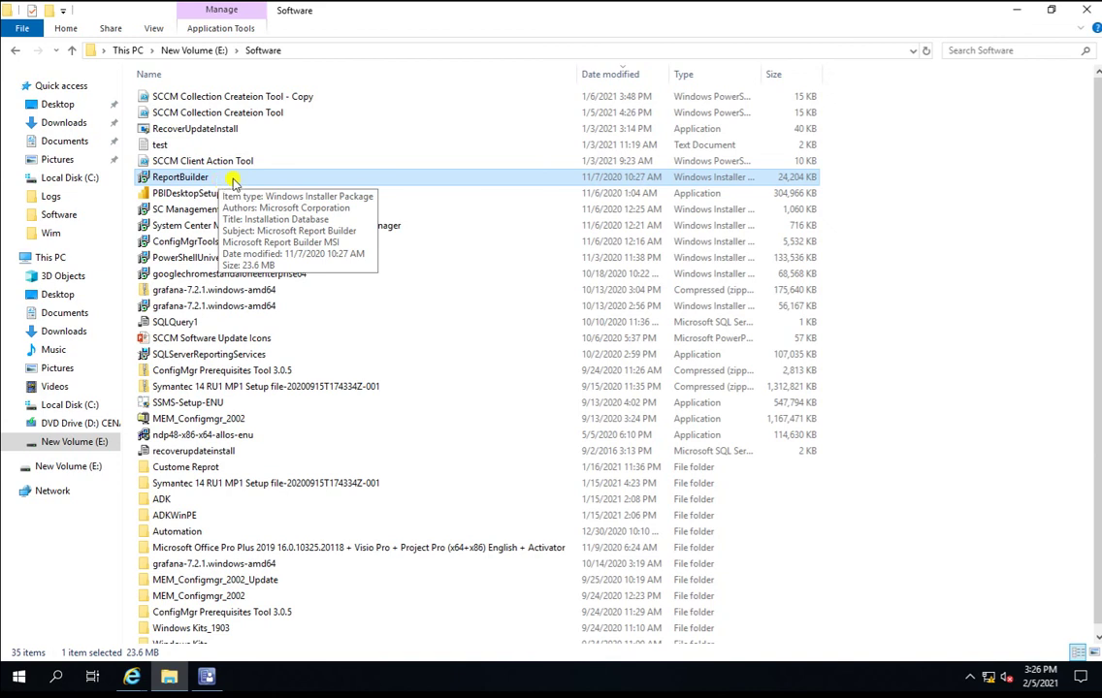
pyautogui.click(286, 145)
pyautogui.click(308, 178)
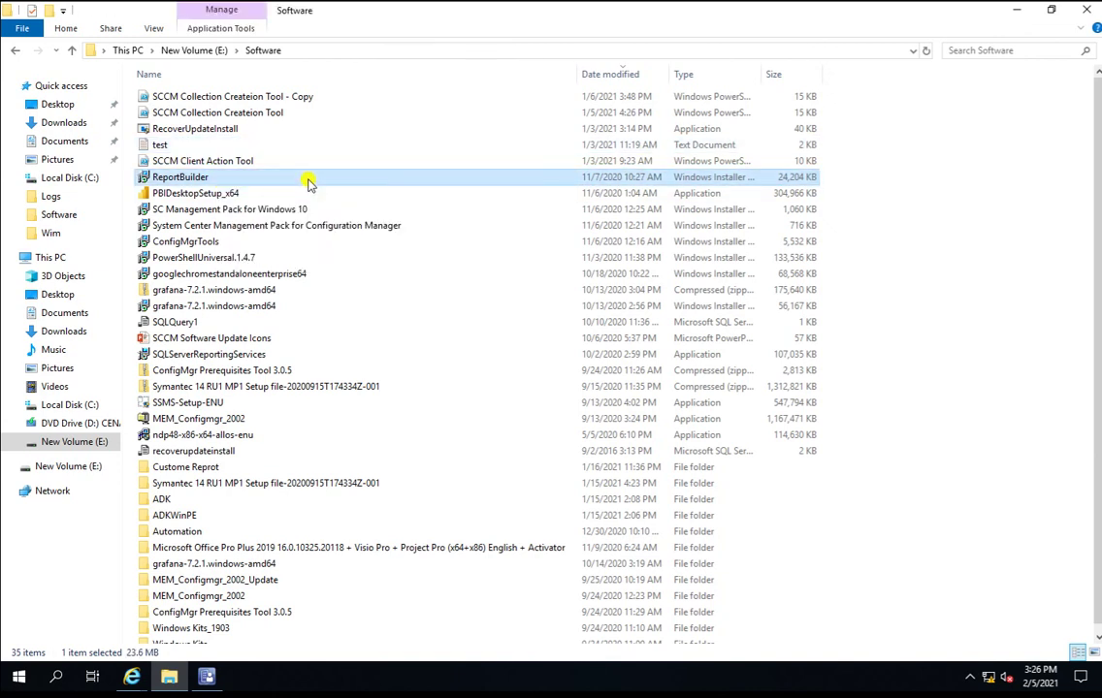
pyautogui.doubleClick(309, 180)
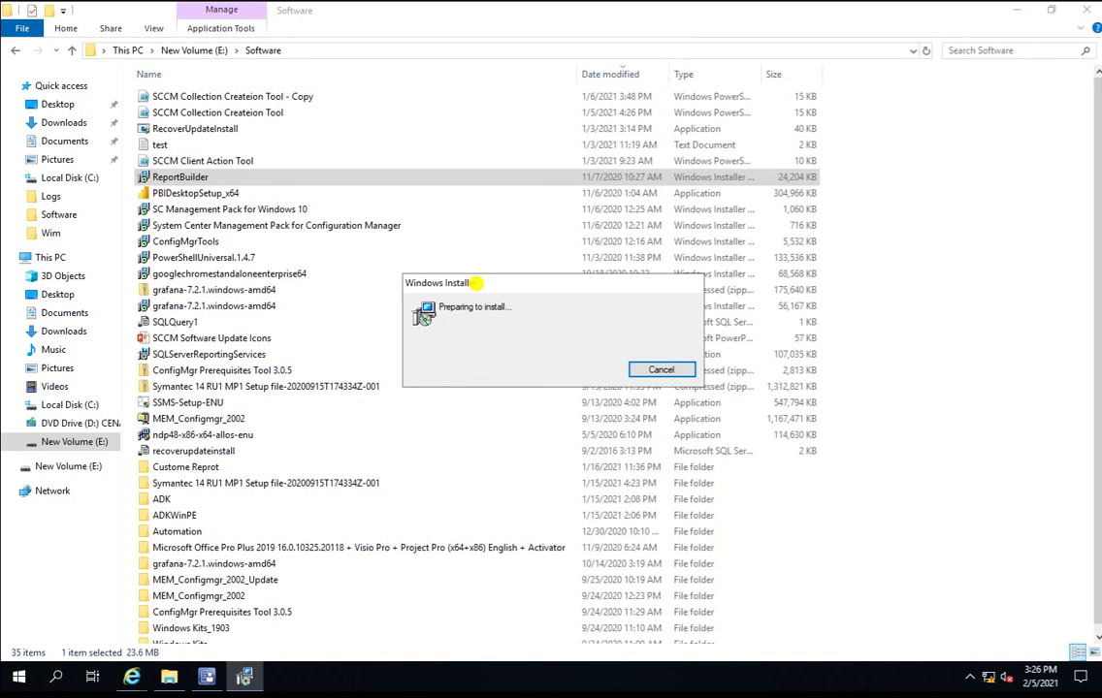
pyautogui.click(907, 14)
pyautogui.click(1016, 10)
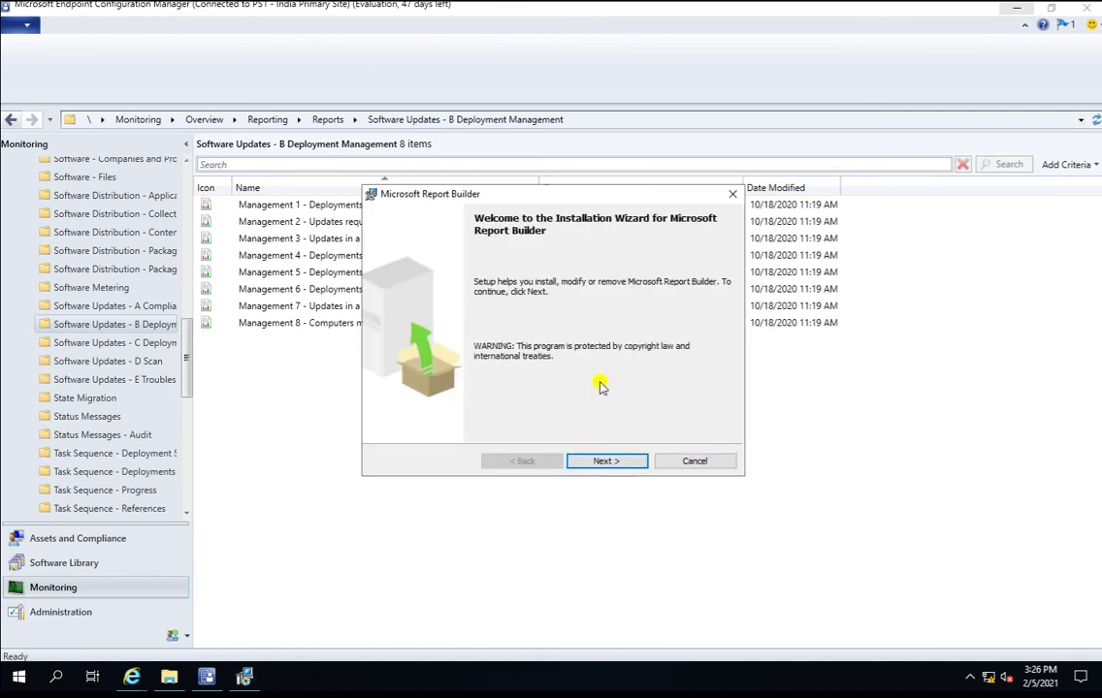
# Step: Accept the Report Builder licence terms, keep the default feature and installation path, and proceed to the default target server URL
pyautogui.click(605, 460)
pyautogui.click(509, 405)
pyautogui.click(602, 462)
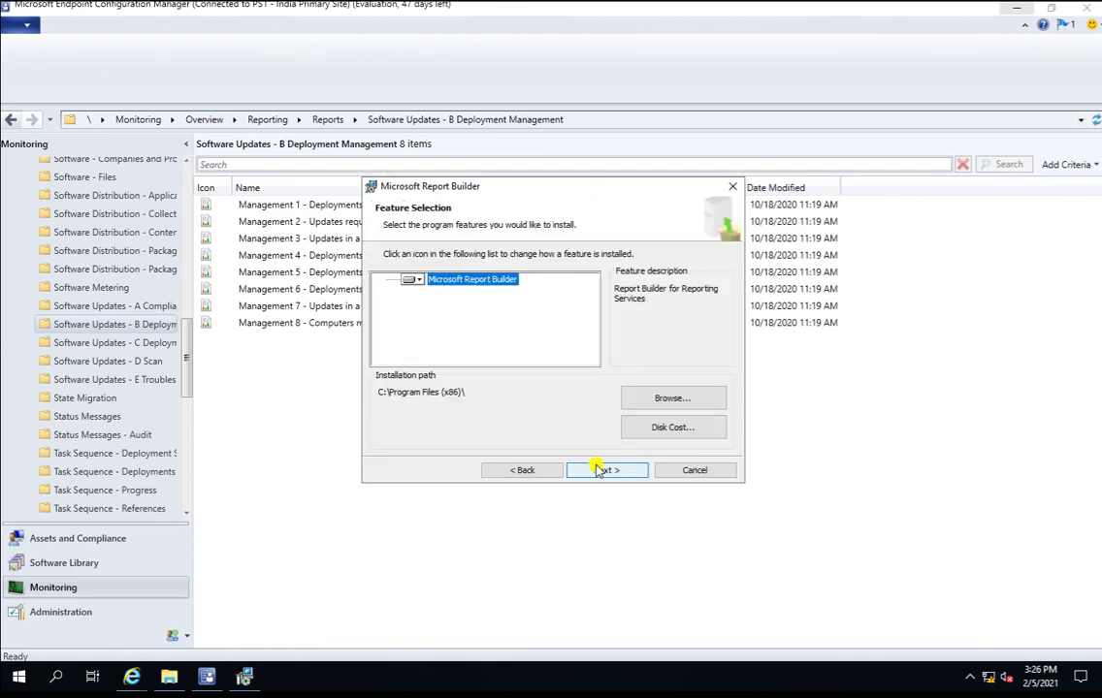
pyautogui.click(617, 473)
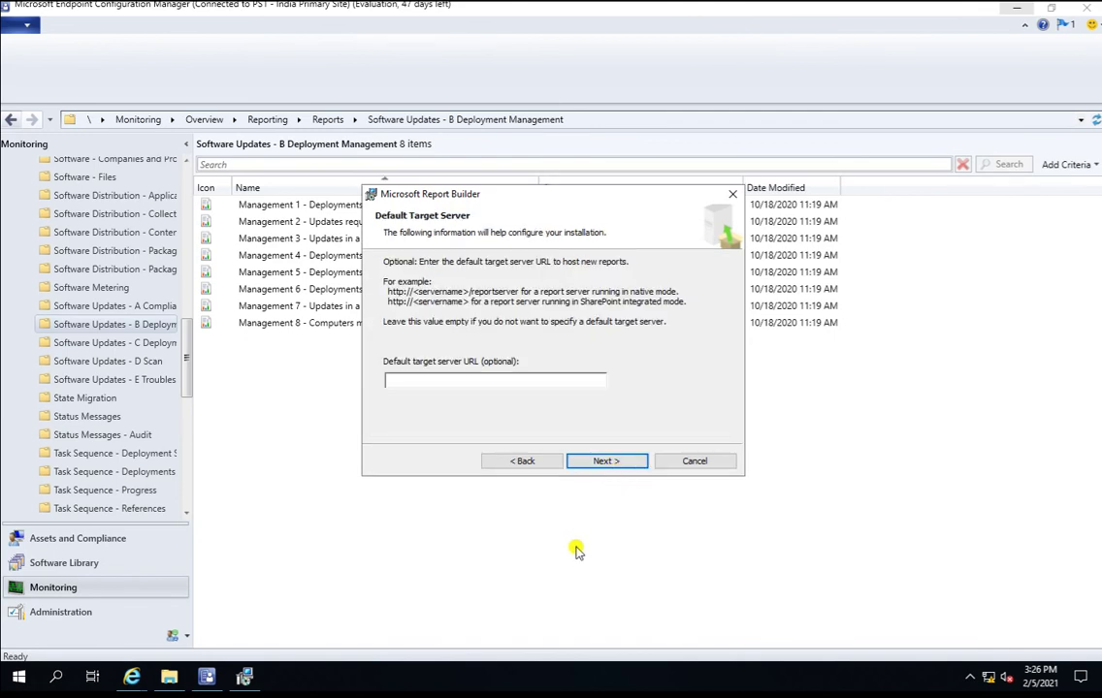
pyautogui.click(452, 380)
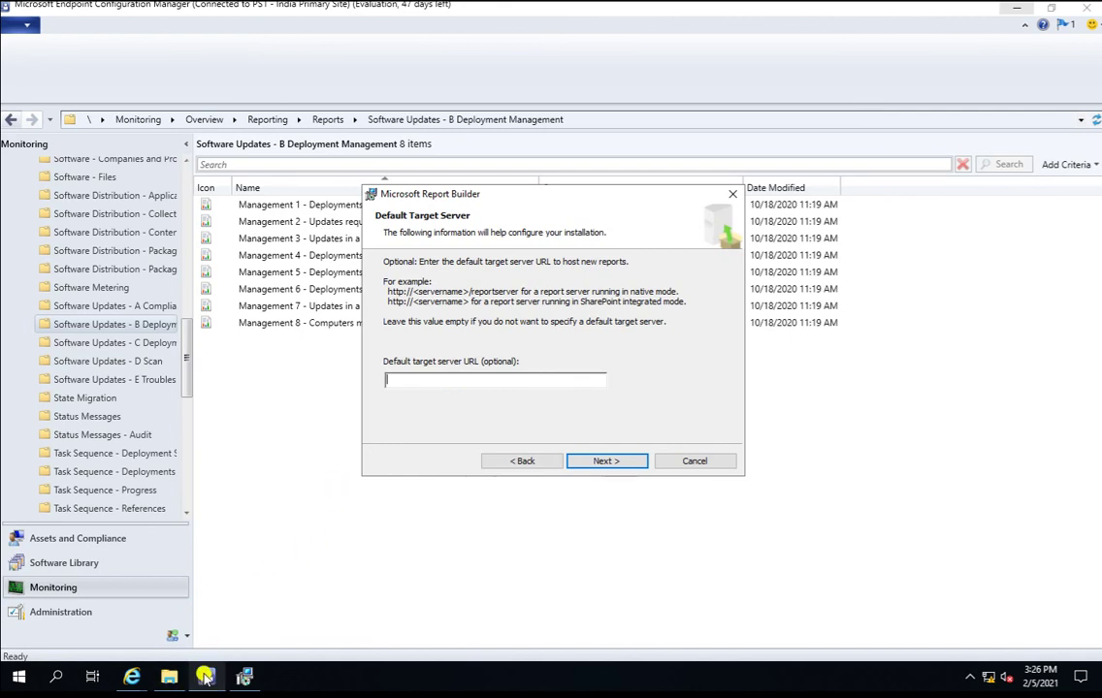
# Step: Go to the Reporting overview in the Configuration Manager console and view the Report Server's ConfigMgr_PS1 directory in the browser
pyautogui.click(187, 196)
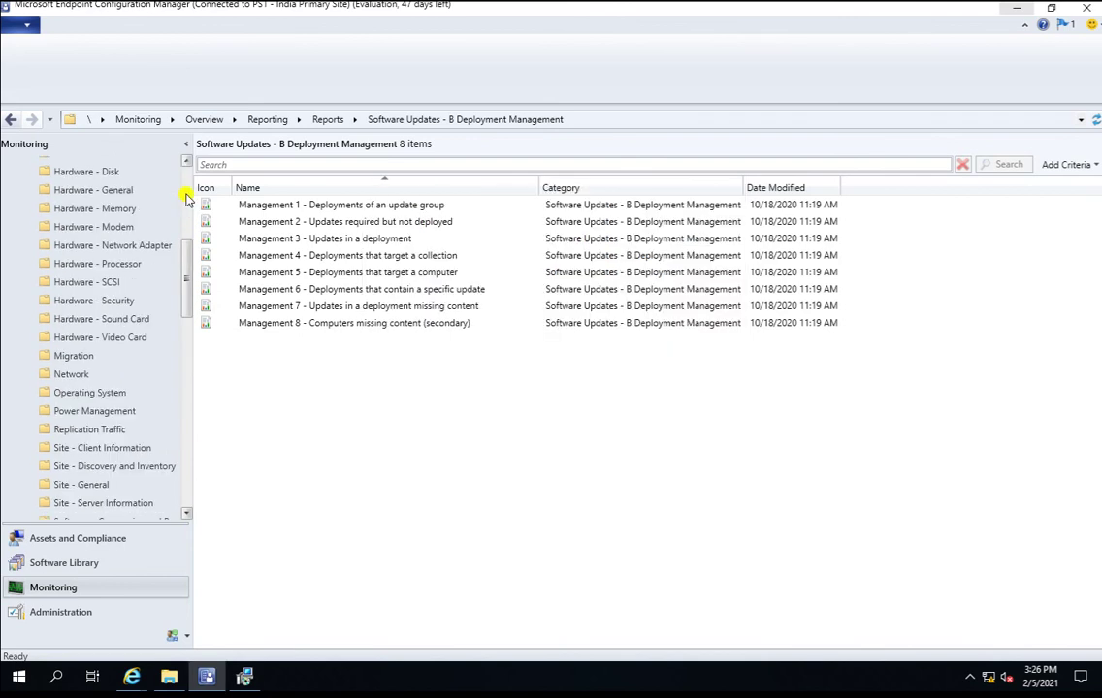
pyautogui.click(187, 197)
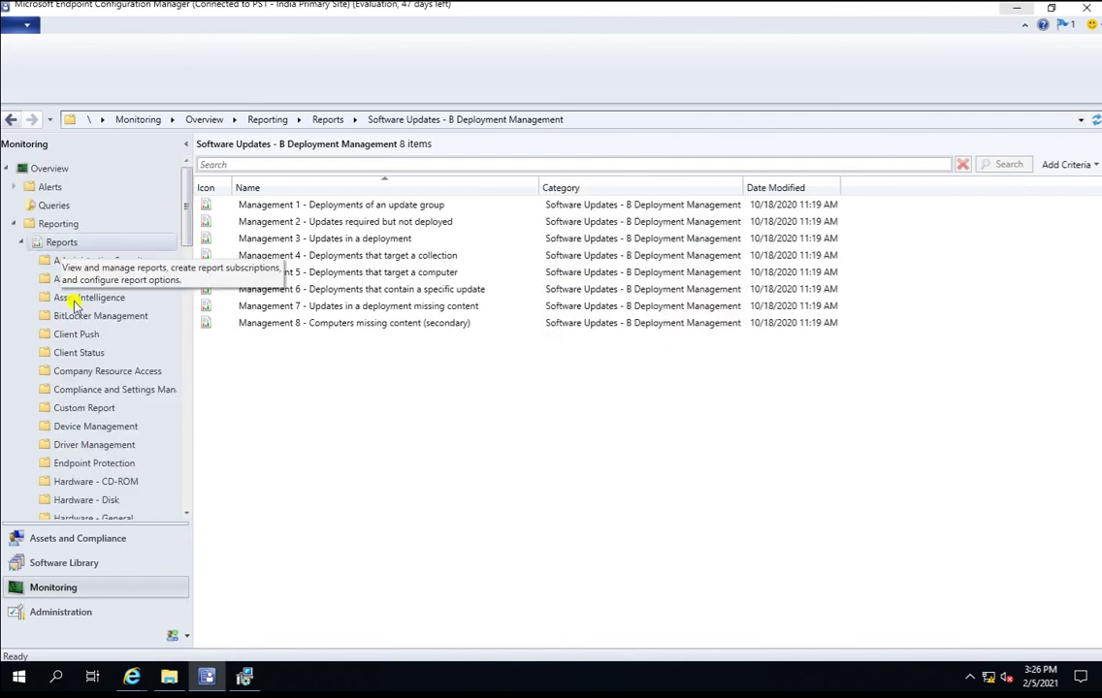
pyautogui.click(68, 225)
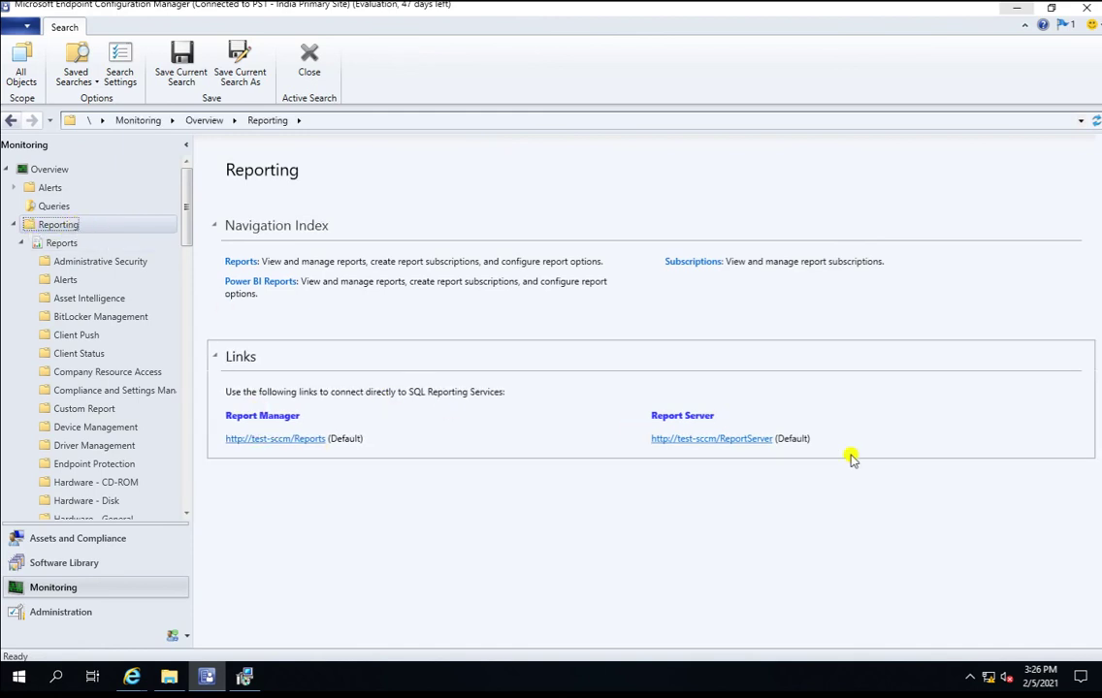
pyautogui.click(694, 441)
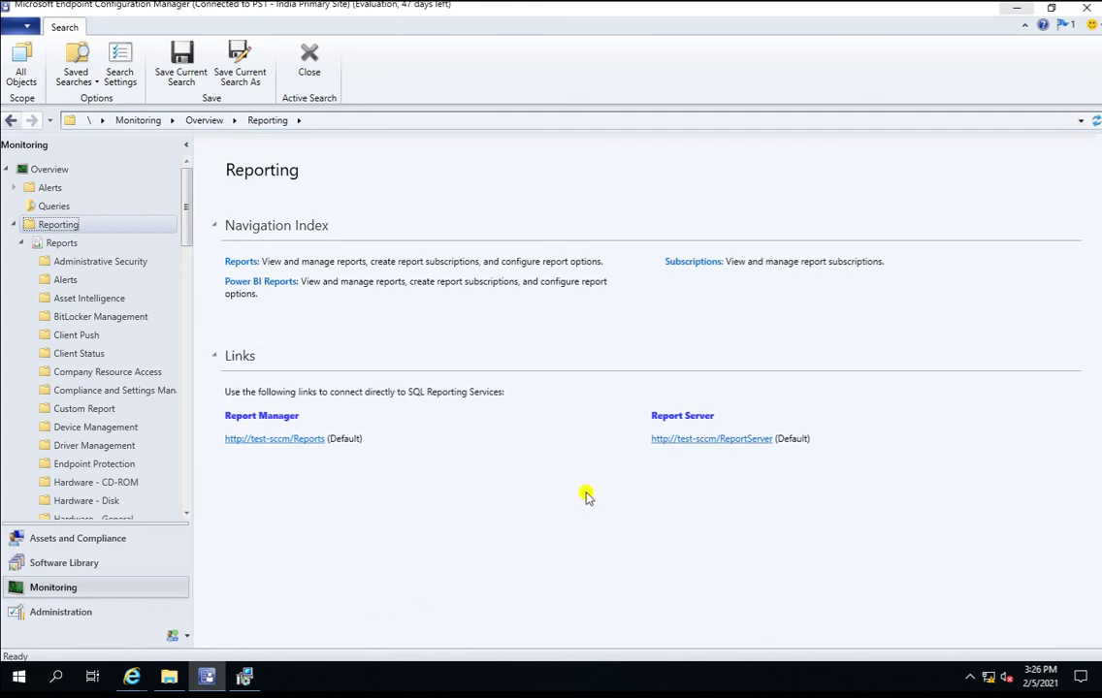
pyautogui.moveTo(130, 674)
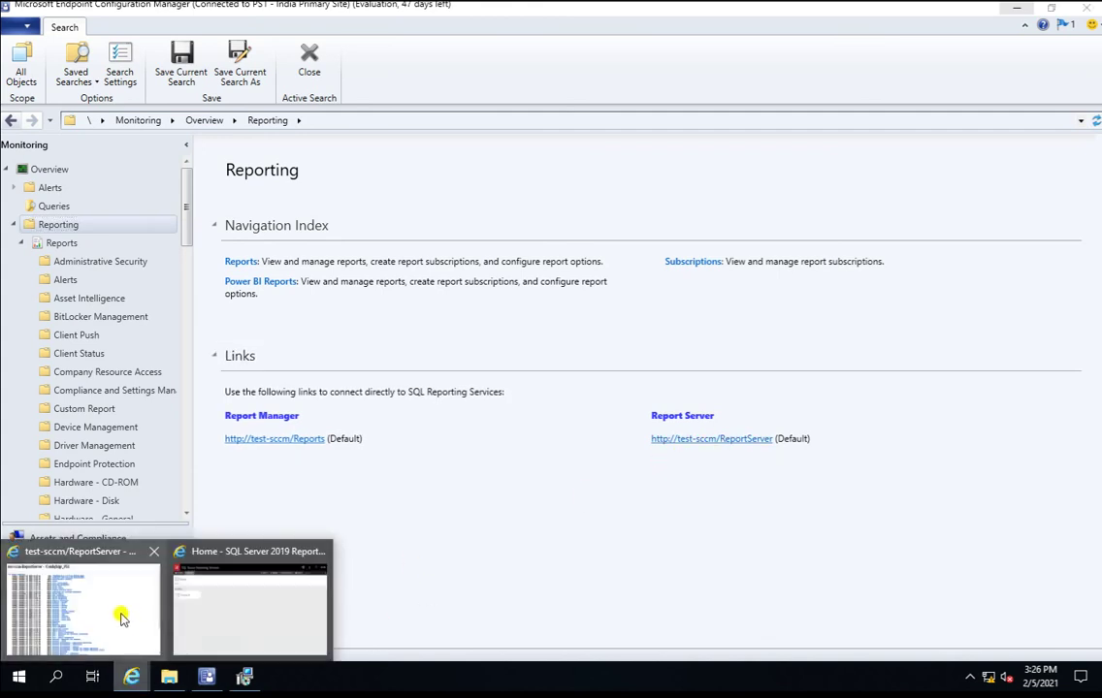
pyautogui.click(87, 606)
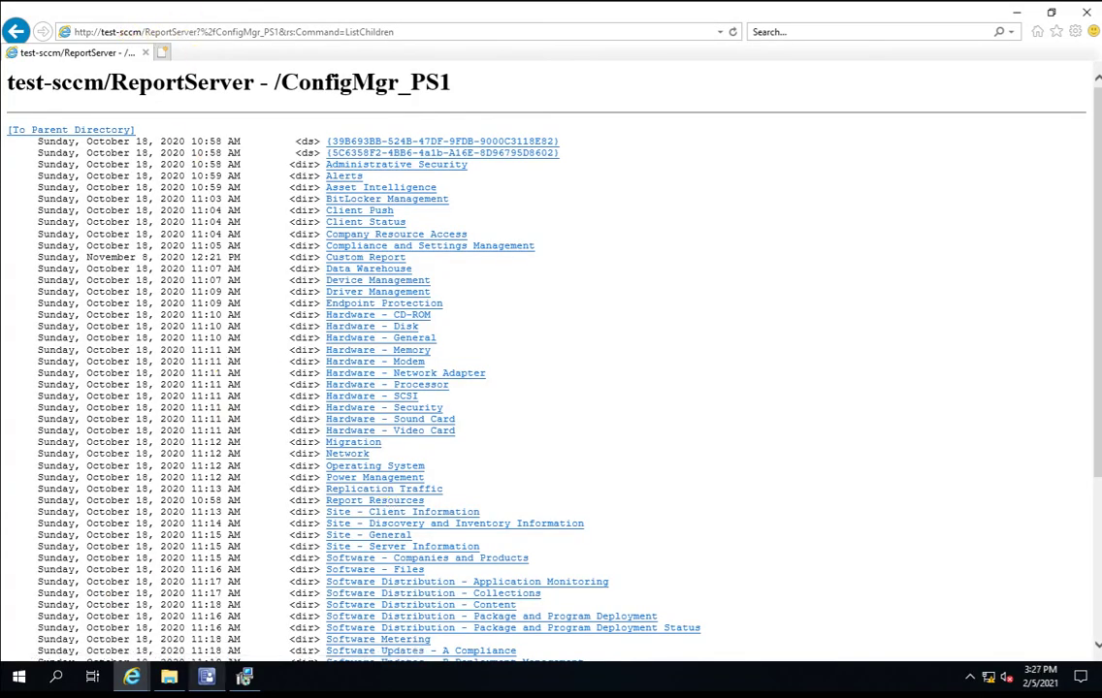
pyautogui.moveTo(131, 676)
pyautogui.click(249, 628)
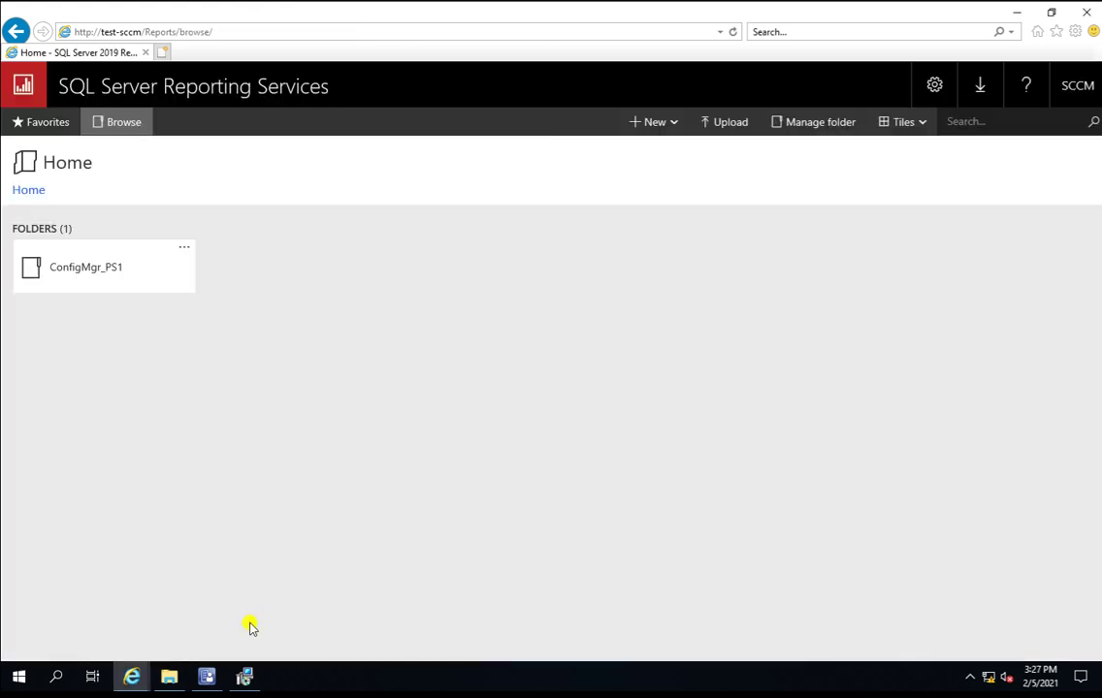
pyautogui.click(274, 33)
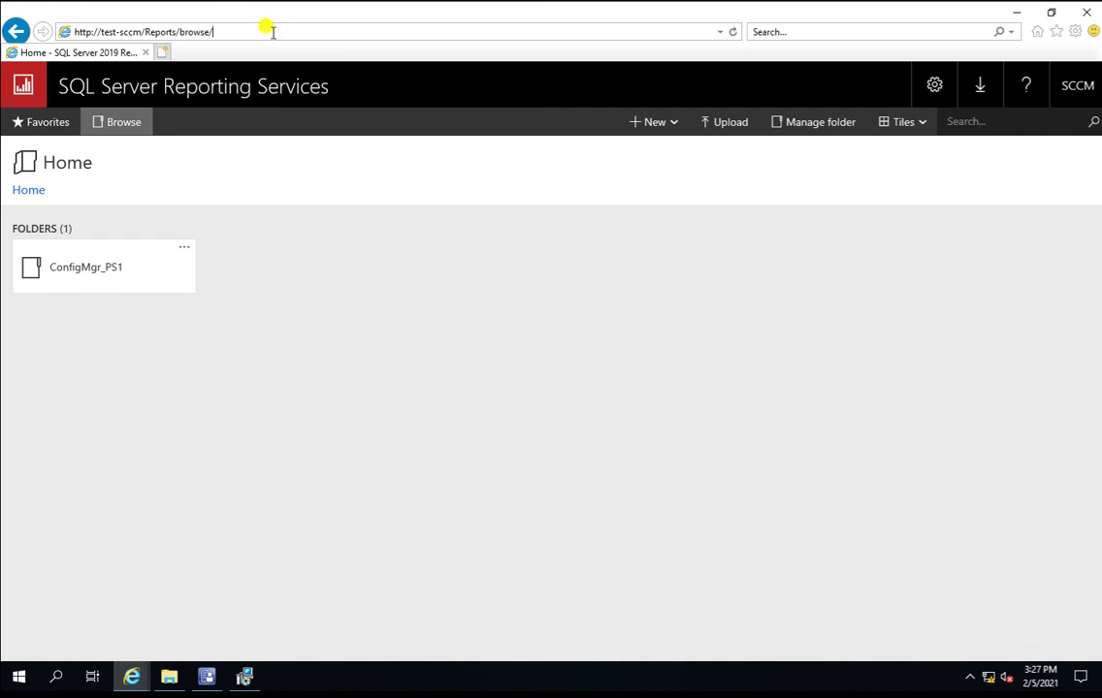
pyautogui.click(274, 33)
pyautogui.hotkey('ctrl', 'c')
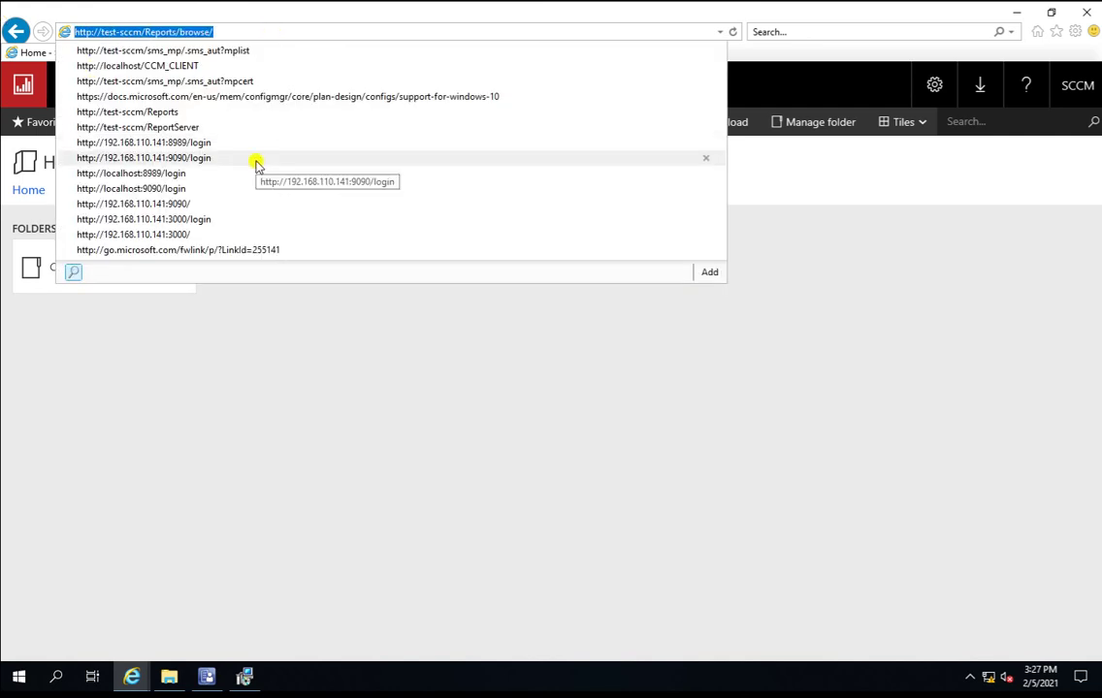
pyautogui.click(323, 413)
# Step: Return to the Report Builder setup, paste the copied Reports address as the default target server URL and install with elevation allowed
pyautogui.click(209, 674)
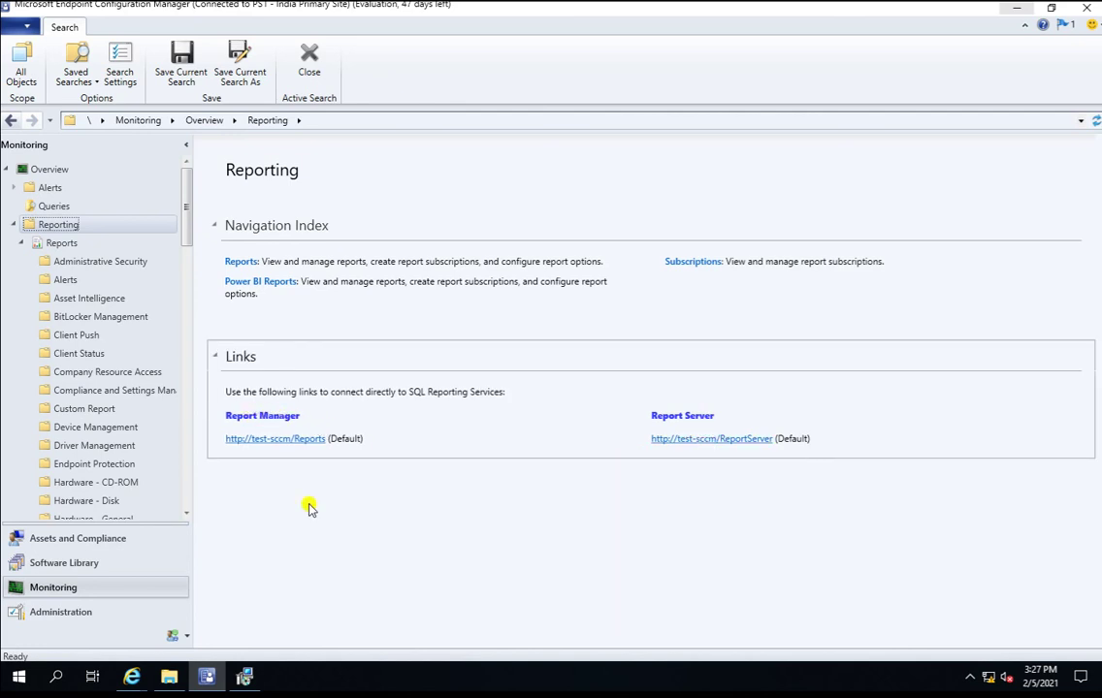
pyautogui.click(245, 676)
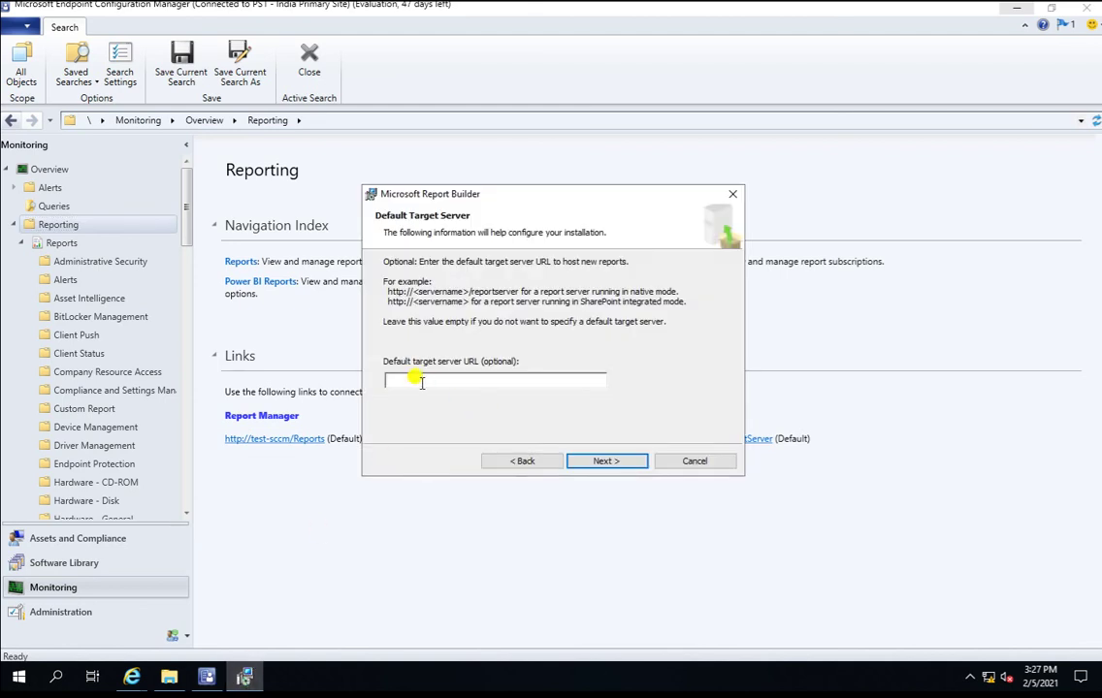
pyautogui.hotkey('ctrl', 'v')
pyautogui.click(605, 463)
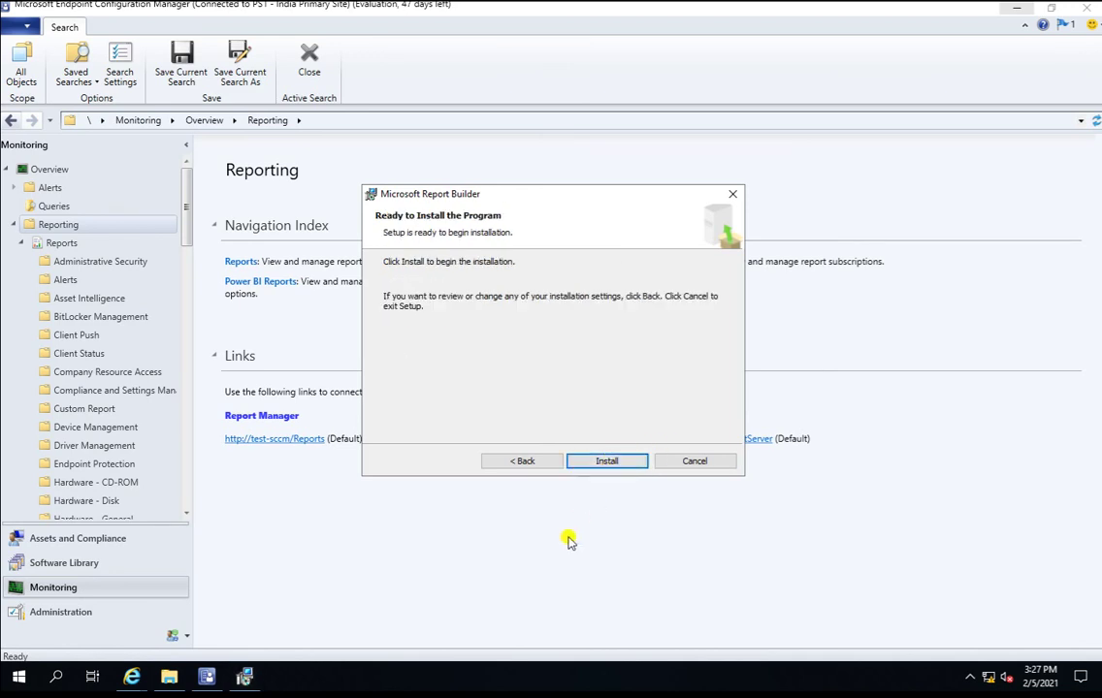
pyautogui.click(608, 465)
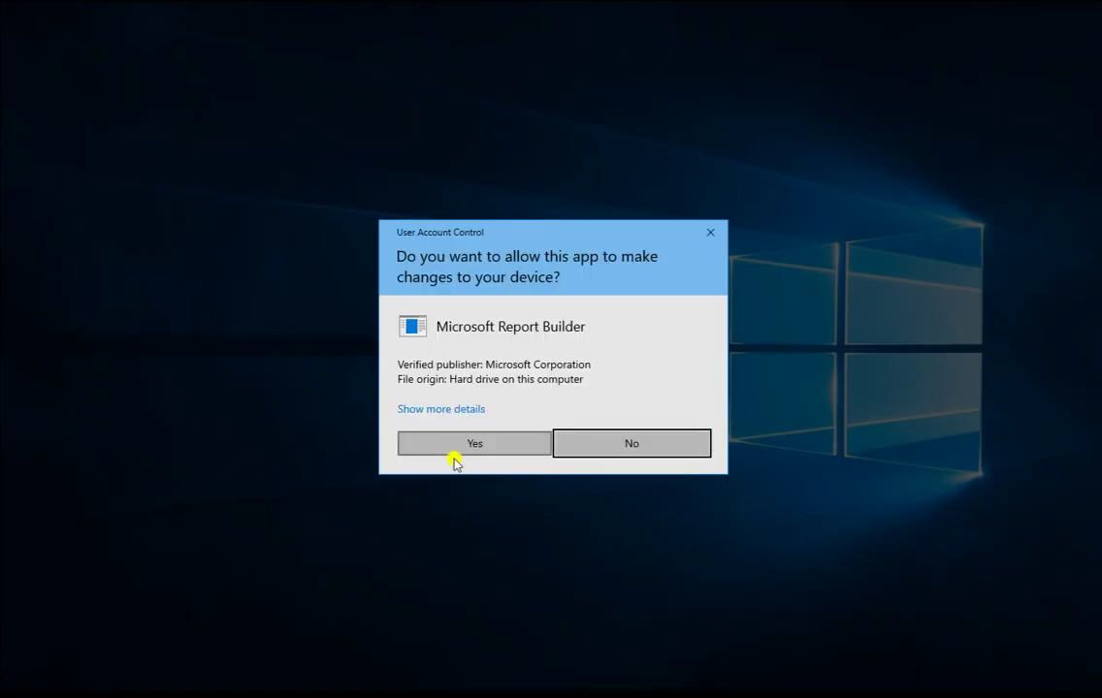
pyautogui.click(454, 446)
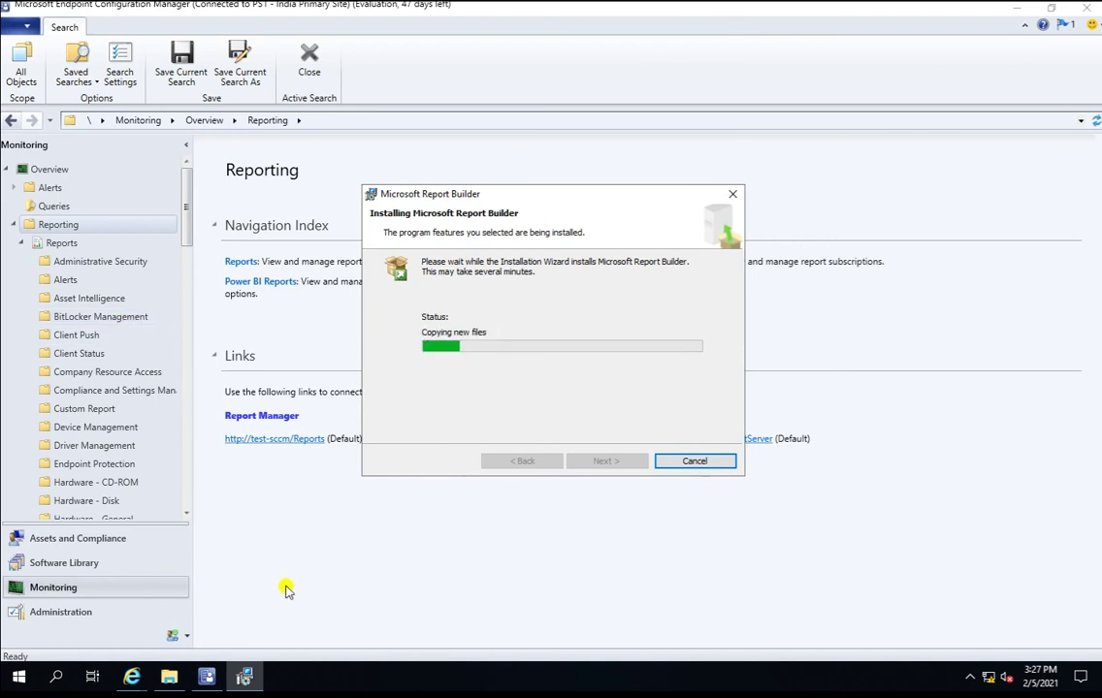
# Step: Switch to the SQL Server Reporting Services page in the browser and look through the report folders in ConfigMgr_PS1
pyautogui.moveTo(132, 676)
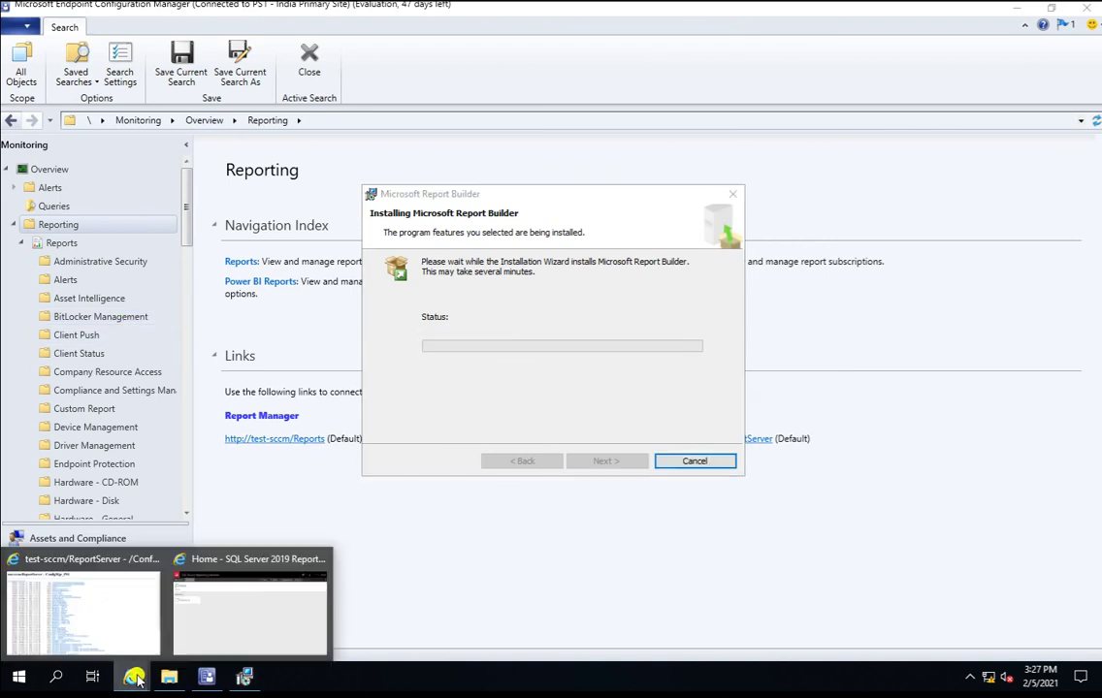
pyautogui.click(243, 617)
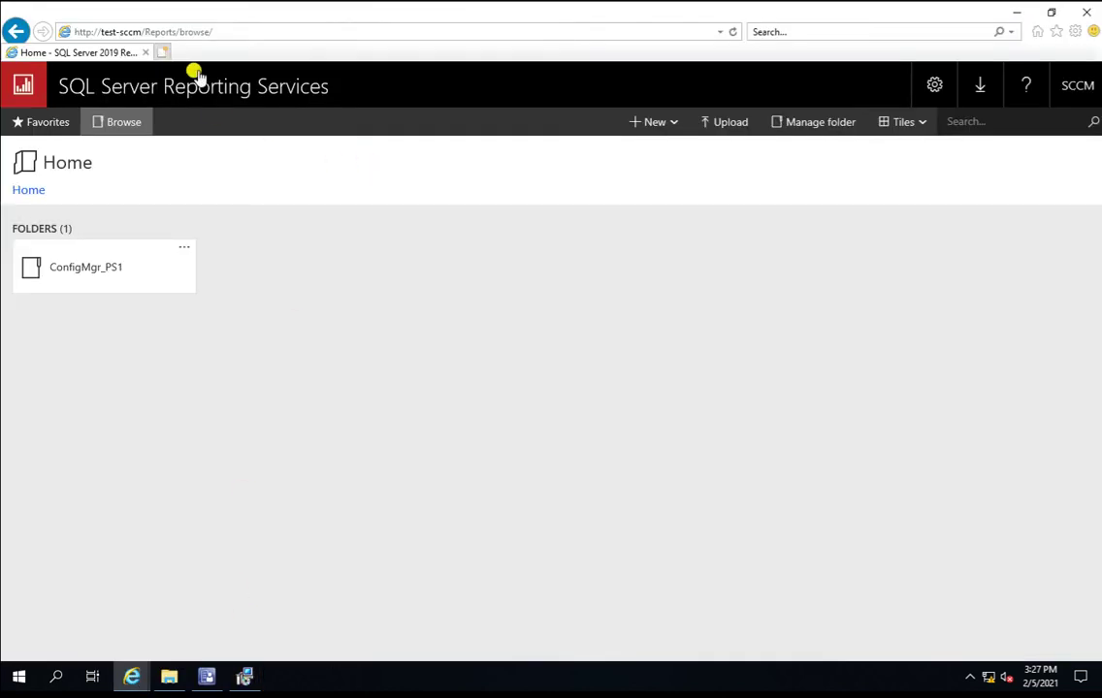
pyautogui.click(98, 273)
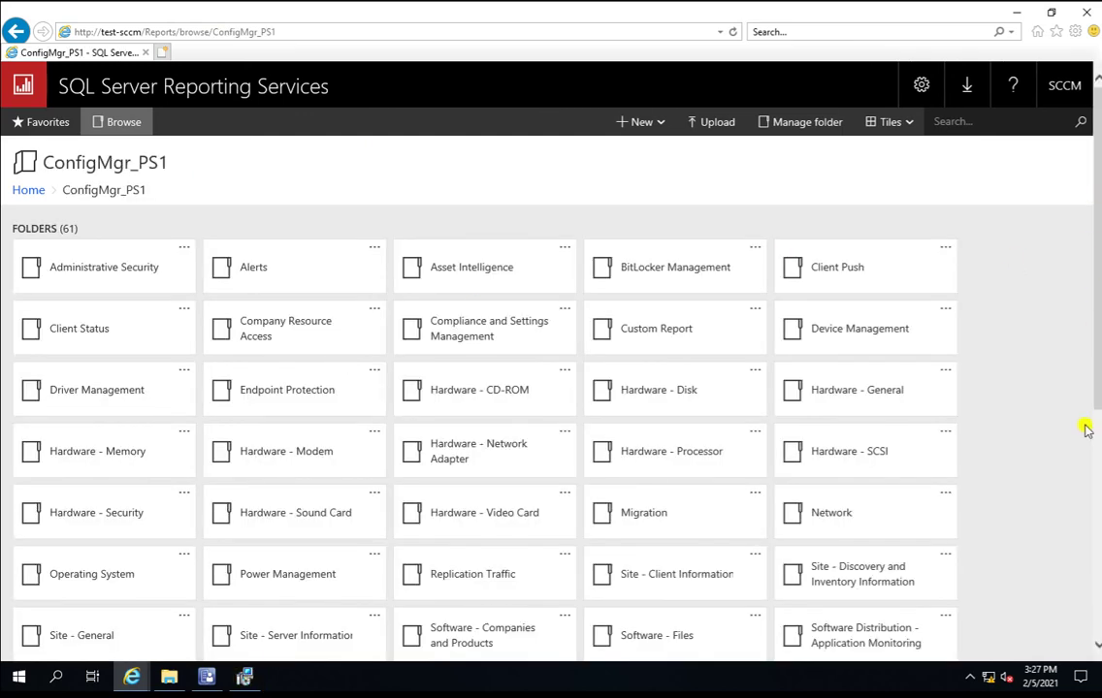
pyautogui.scroll(-5, 1087, 408)
pyautogui.scroll(3, 1087, 448)
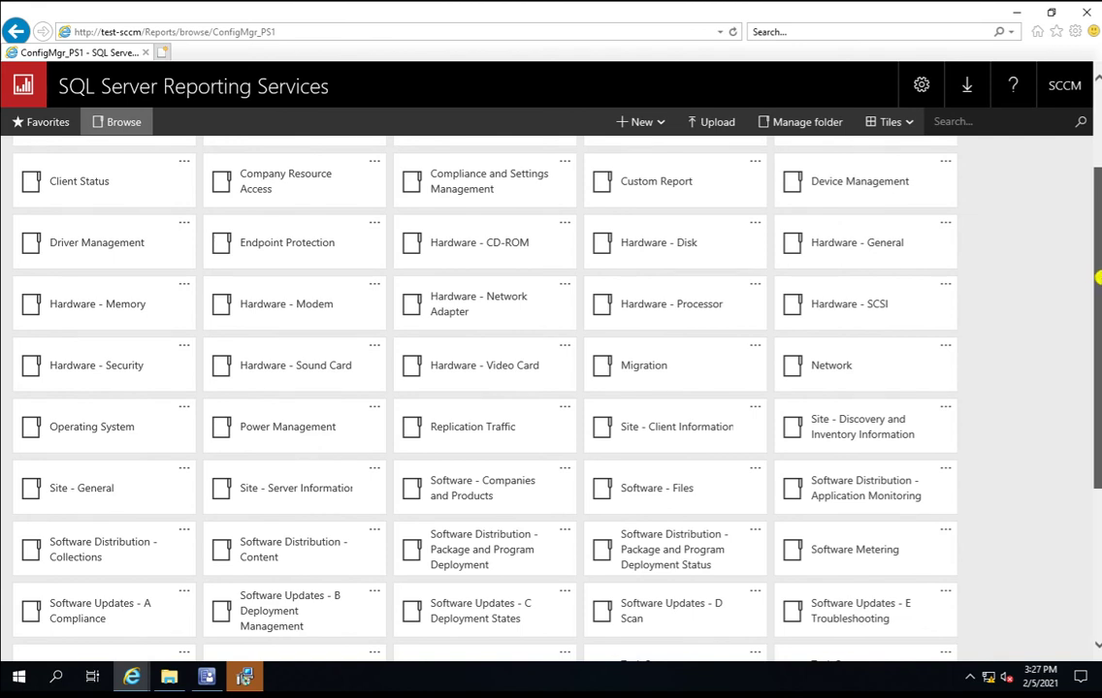
pyautogui.scroll(2, 1097, 281)
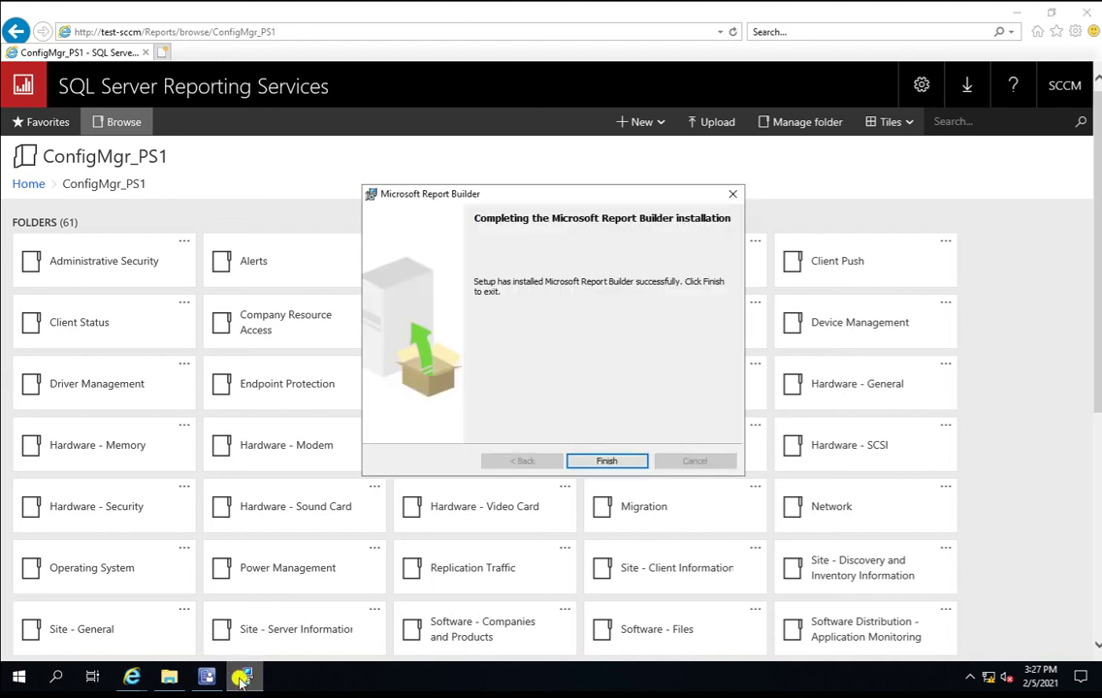
# Step: Finish the Report Builder setup, minimize the browser, and find and launch the installed Report Builder with a search for report
pyautogui.click(605, 460)
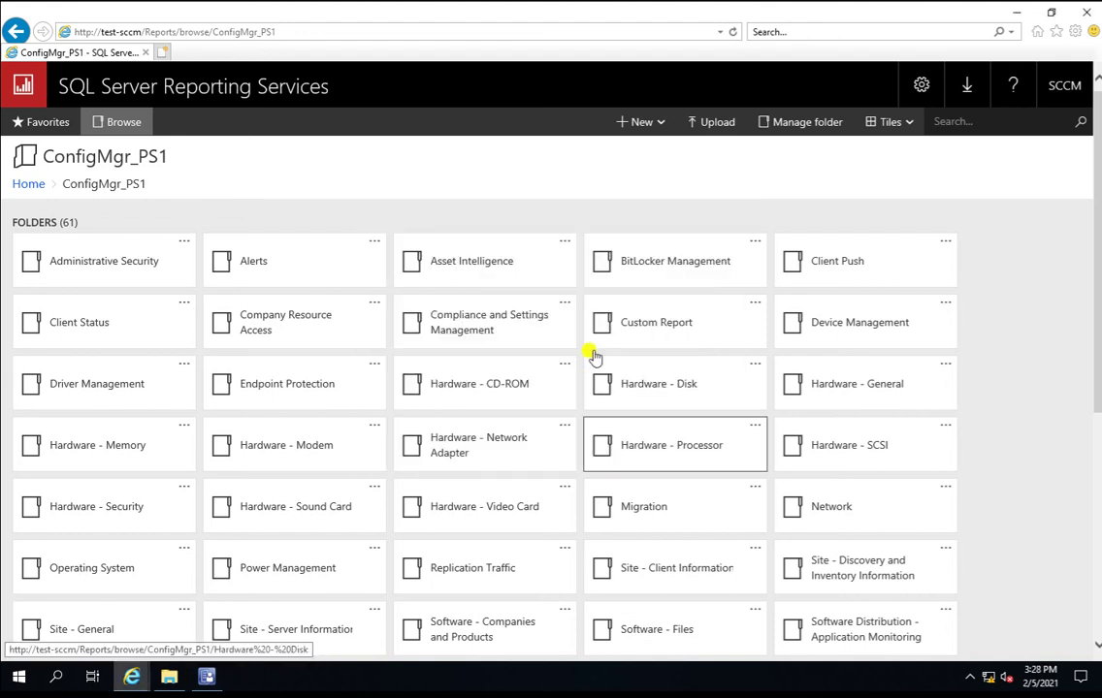
pyautogui.click(1018, 12)
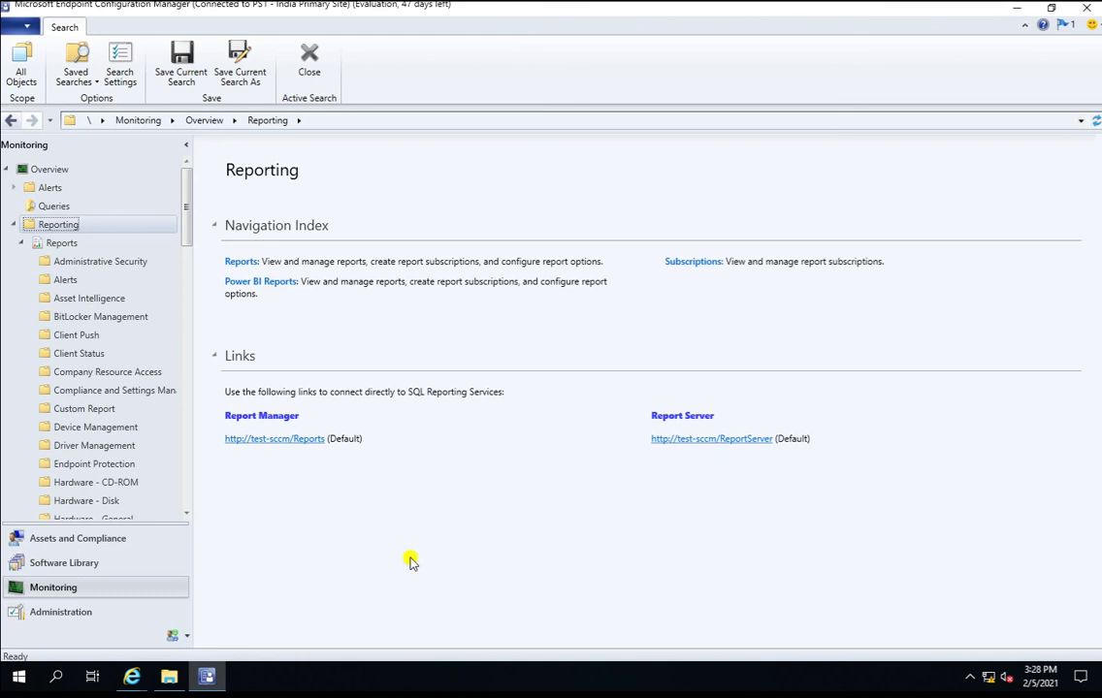
pyautogui.press('super')
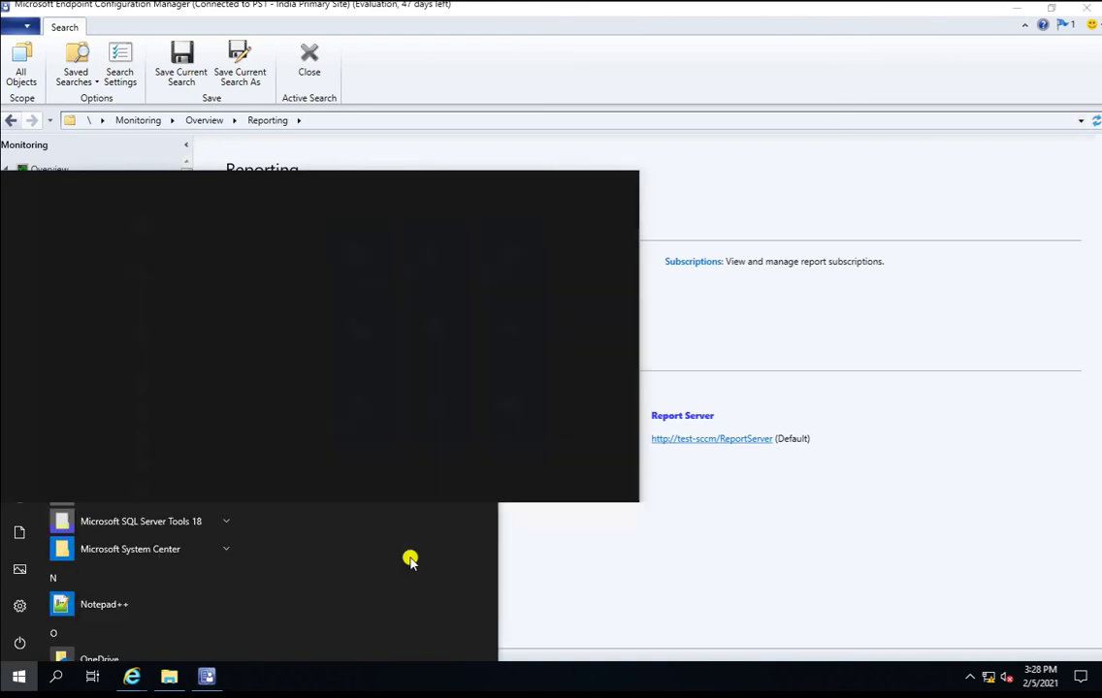
pyautogui.write('re')
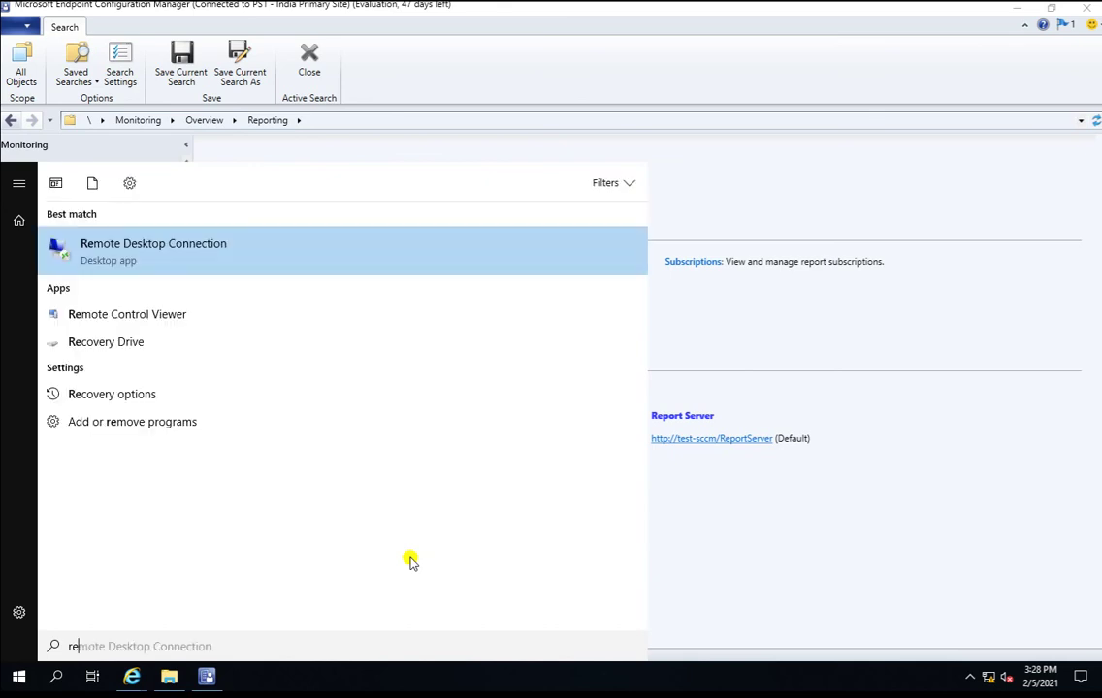
pyautogui.write('port')
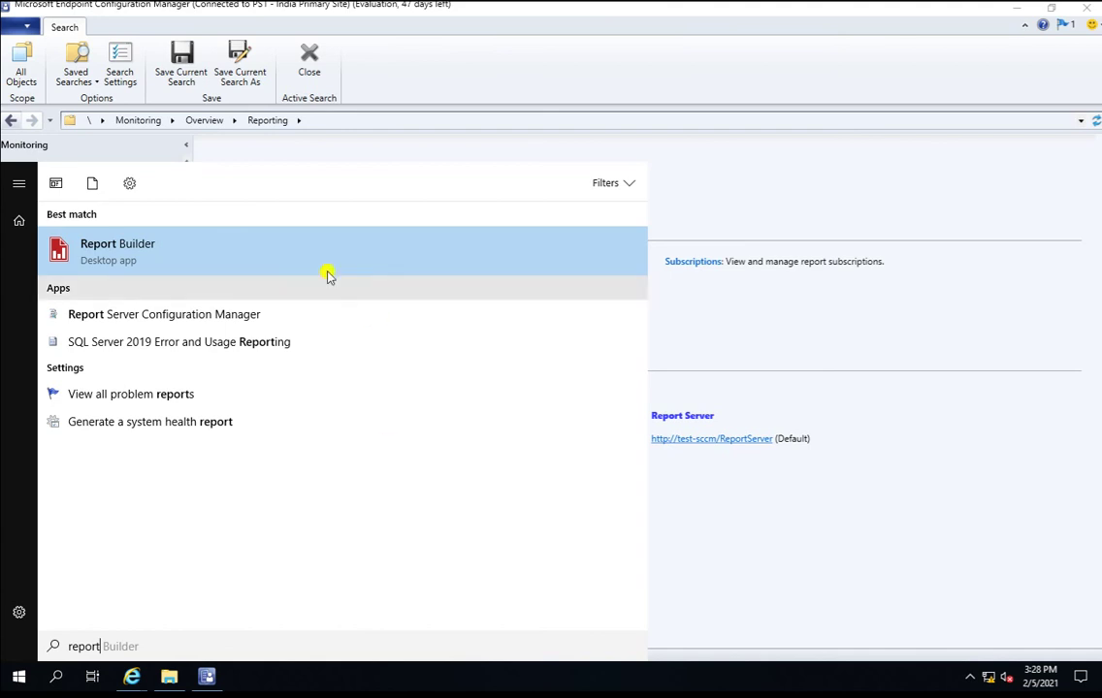
pyautogui.click(267, 237)
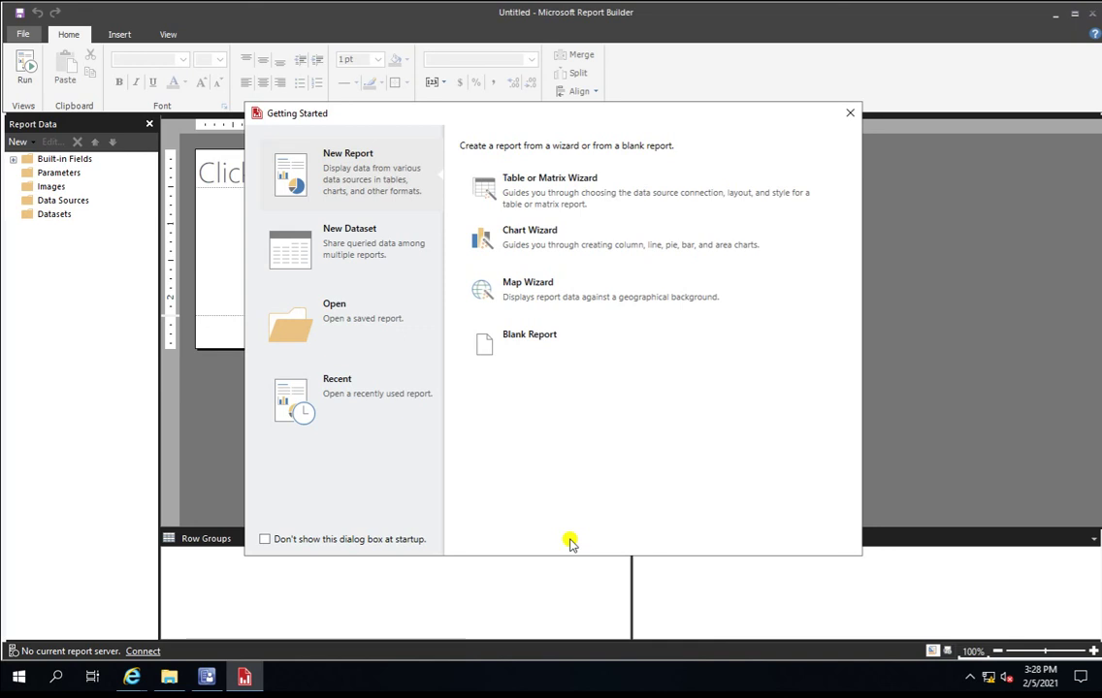
pyautogui.click(850, 113)
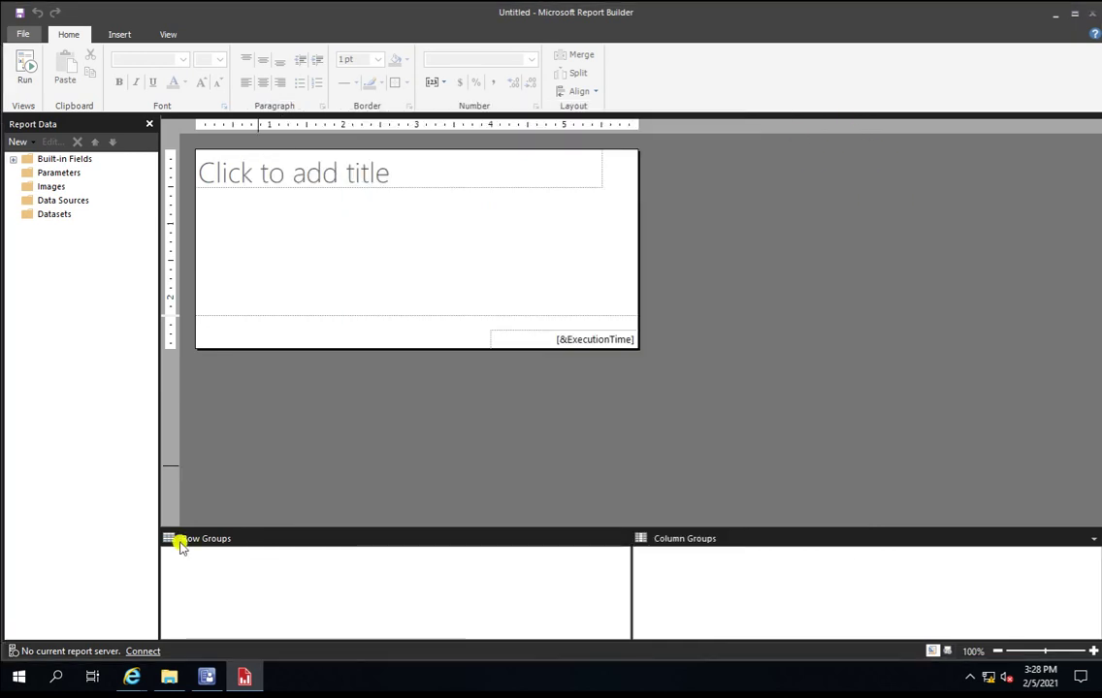
pyautogui.click(143, 650)
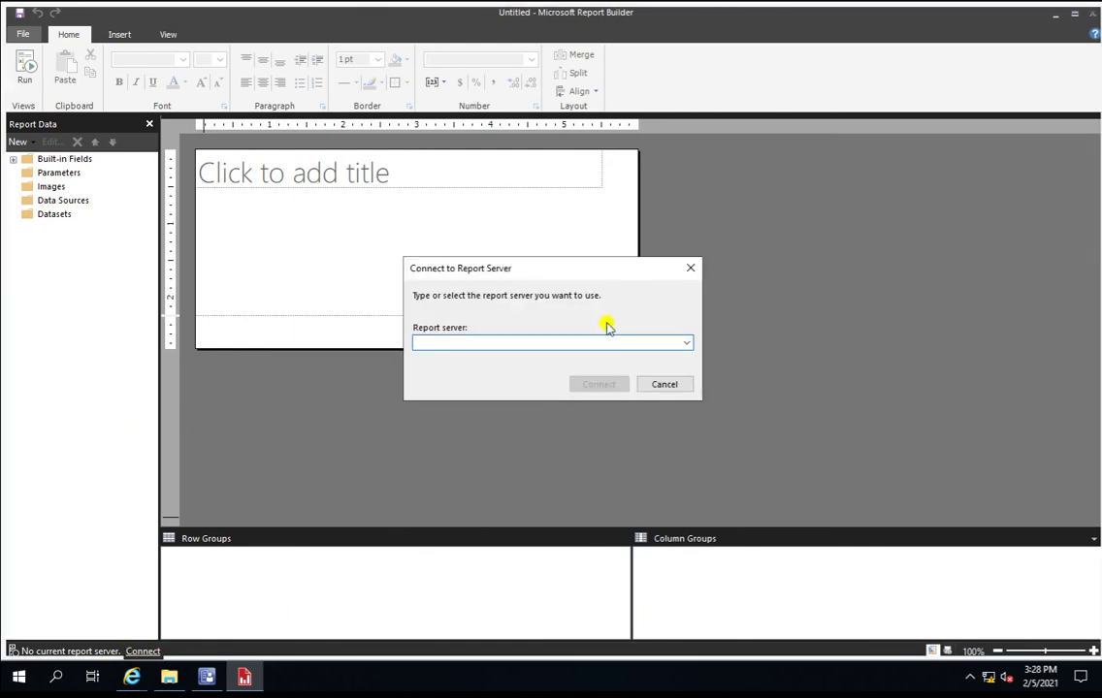
pyautogui.click(688, 343)
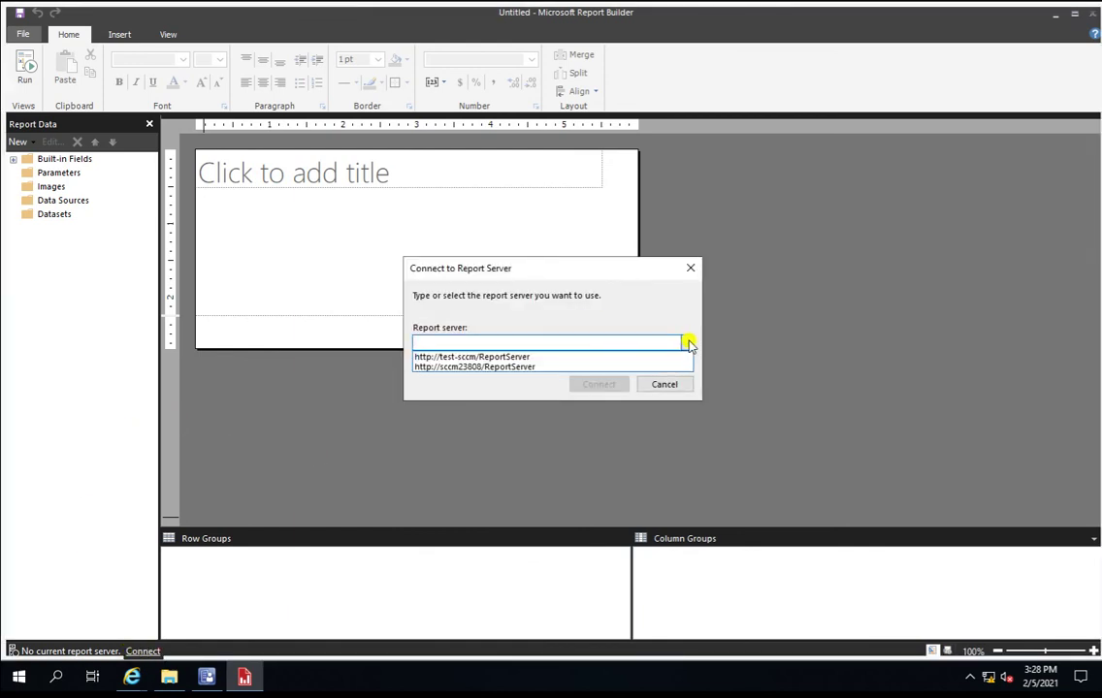
pyautogui.click(594, 357)
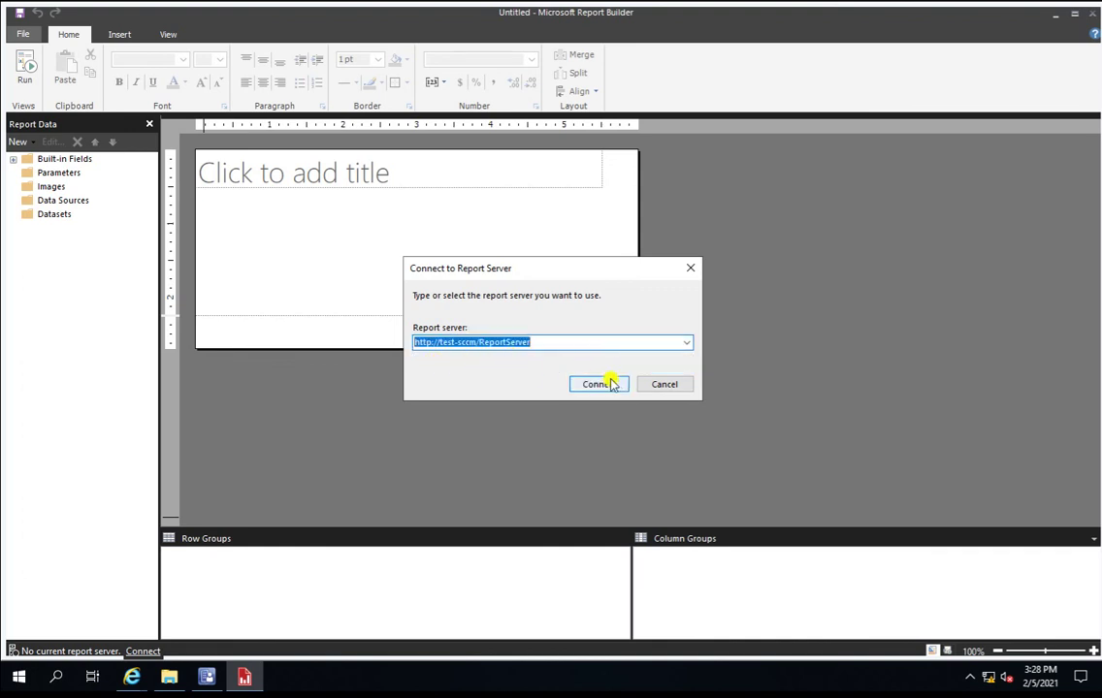
pyautogui.click(602, 385)
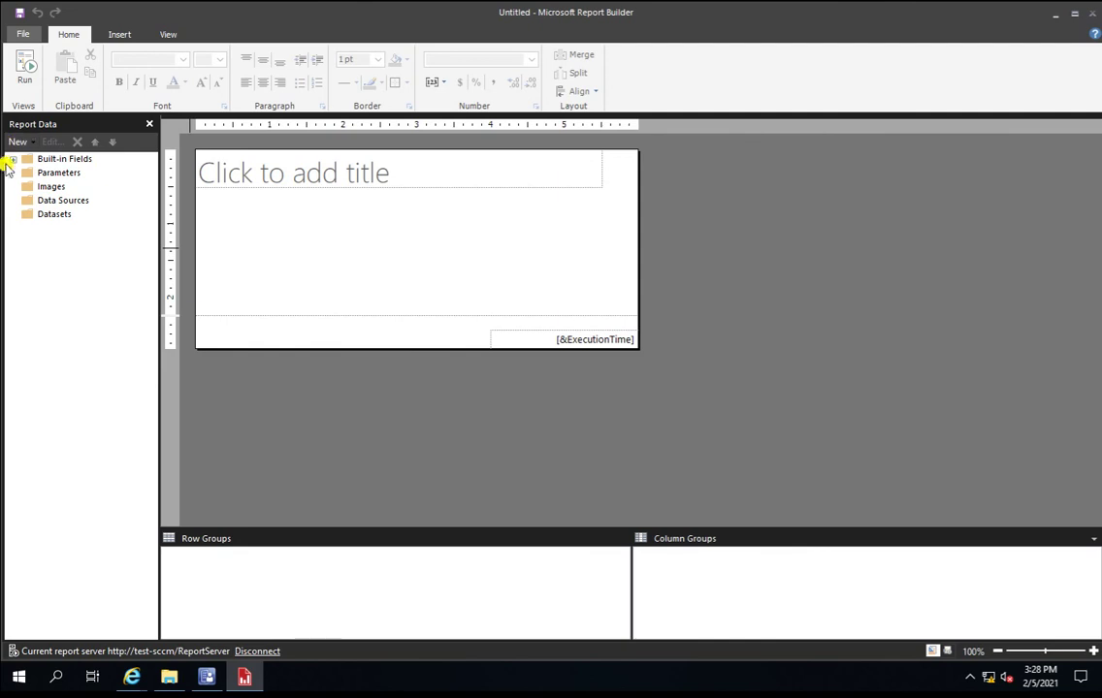
# Step: Add a data source using the shared ConfigMgr_PS1 connection {5C6358F2-4BB6-4a1b-A16E-8D96795D8602} and test its connection
pyautogui.click(79, 201)
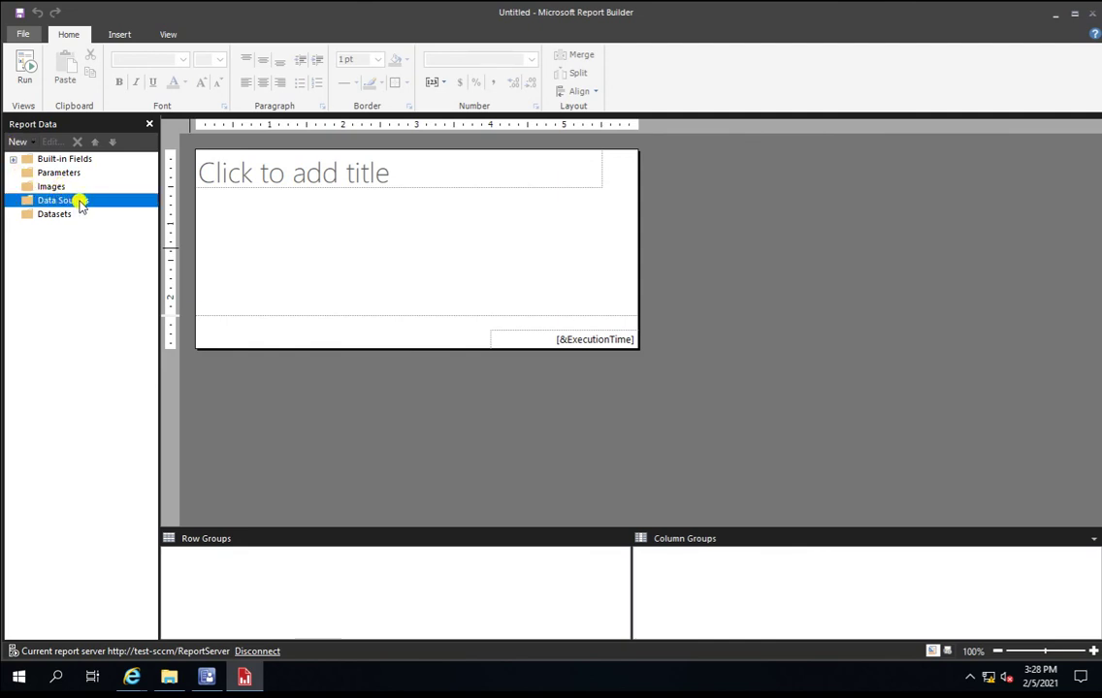
pyautogui.rightClick(80, 201)
pyautogui.click(130, 213)
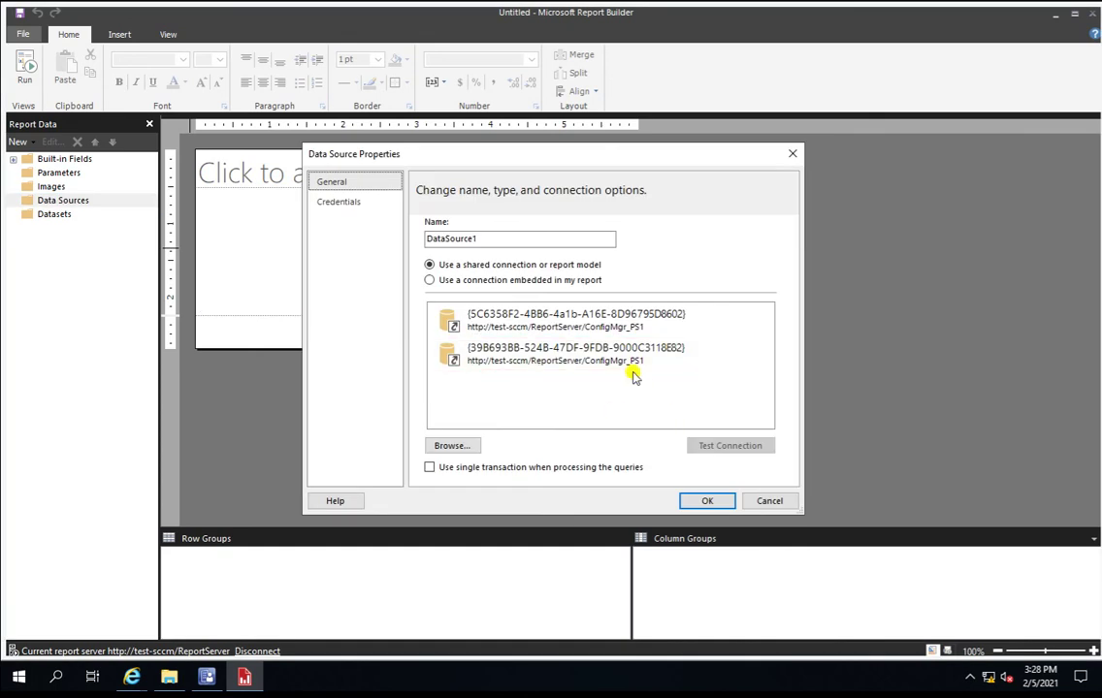
pyautogui.click(571, 321)
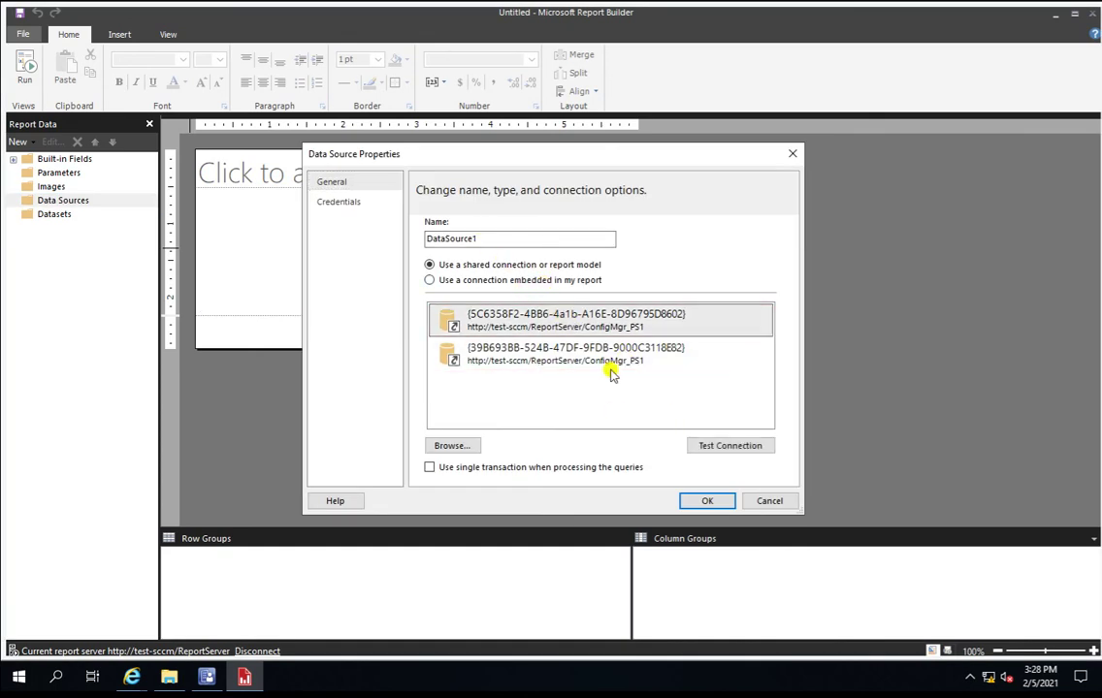
pyautogui.click(735, 447)
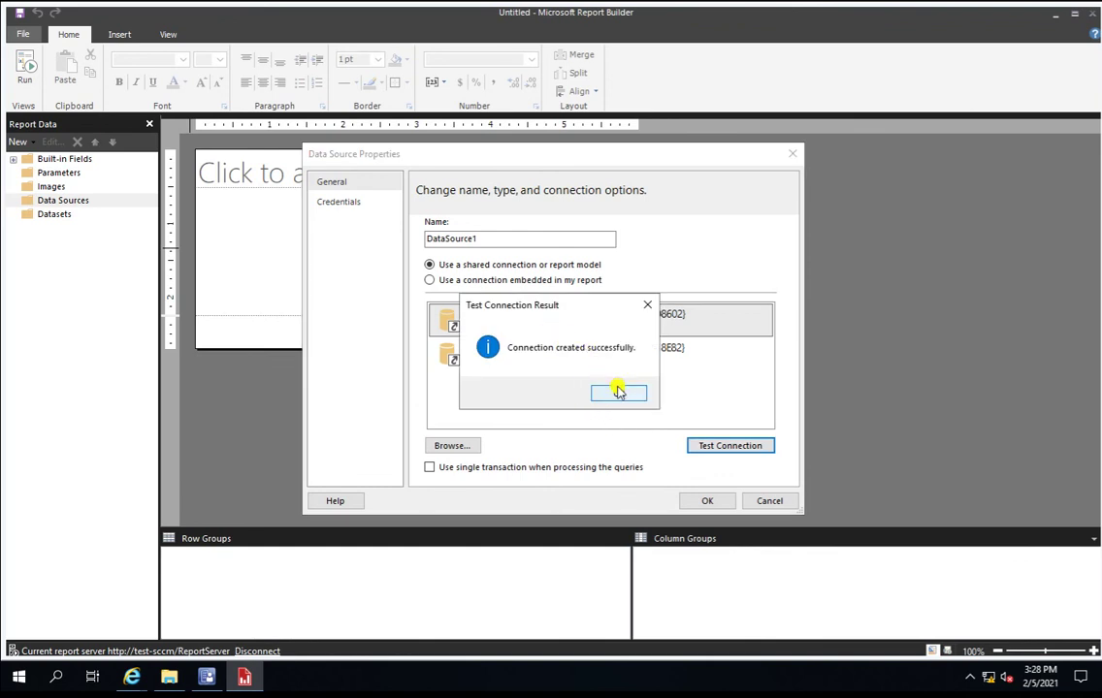
pyautogui.click(621, 396)
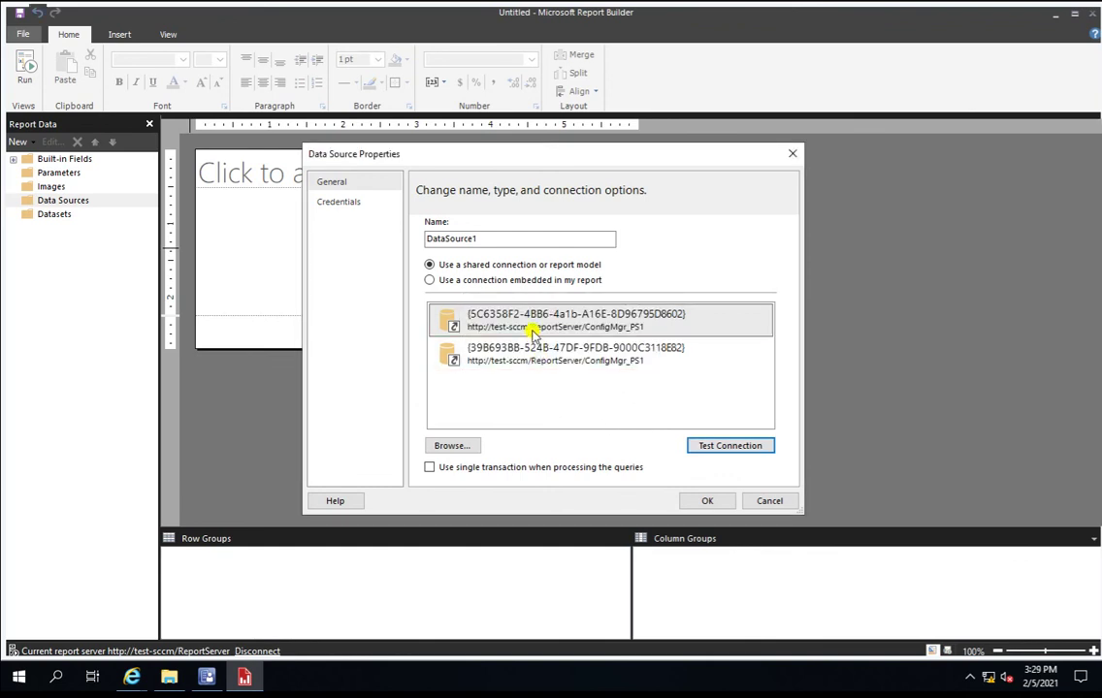
pyautogui.click(702, 500)
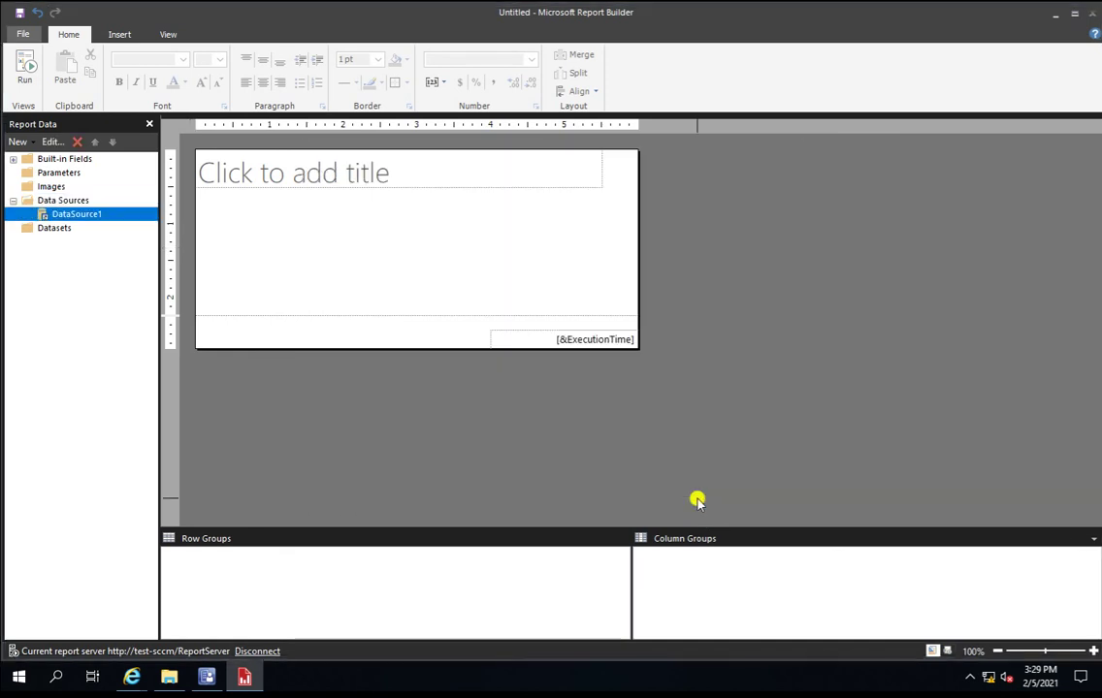
# Step: Rename the report's data source to CM_Database in its properties
pyautogui.click(68, 202)
pyautogui.click(78, 213)
pyautogui.rightClick(85, 219)
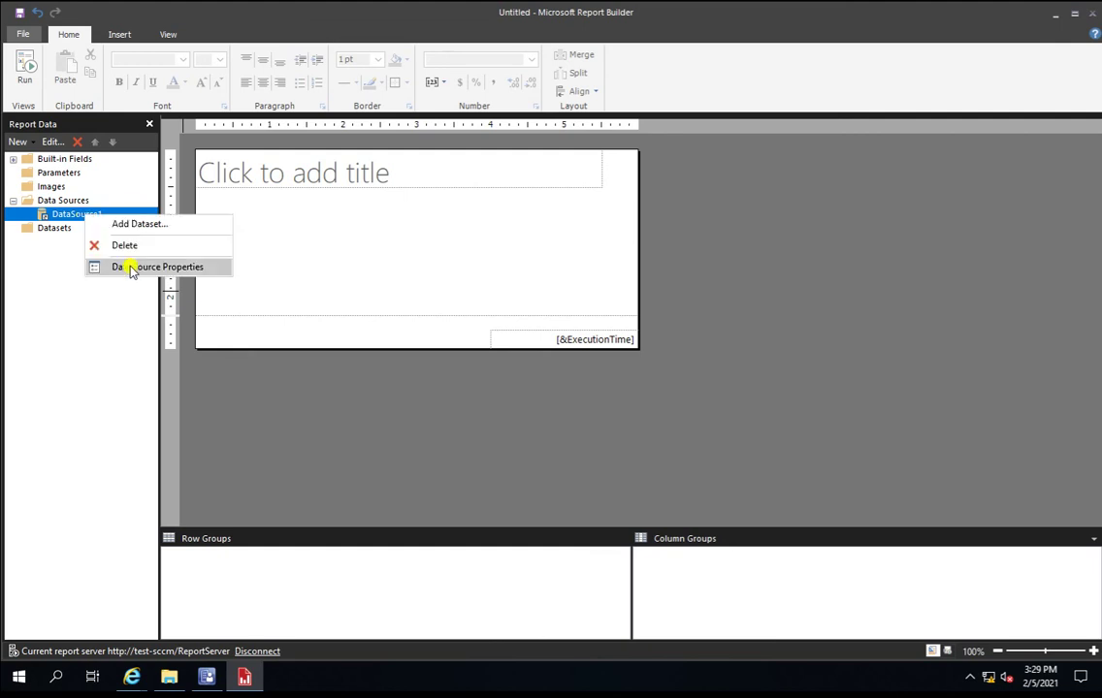
pyautogui.click(135, 268)
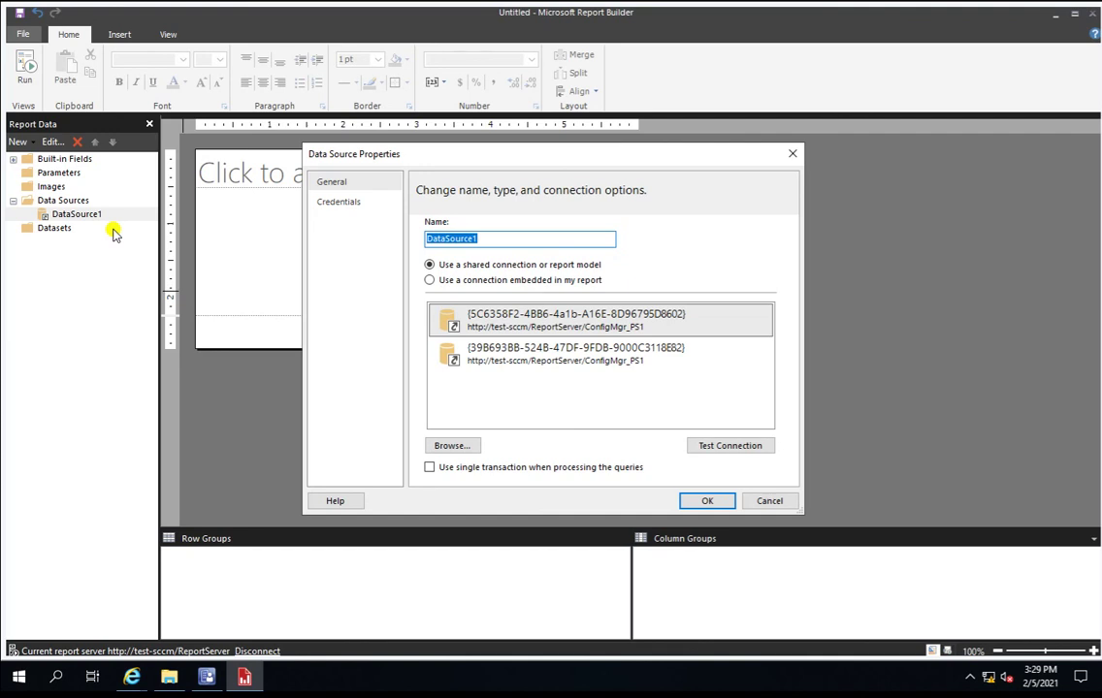
pyautogui.write('CM_Database')
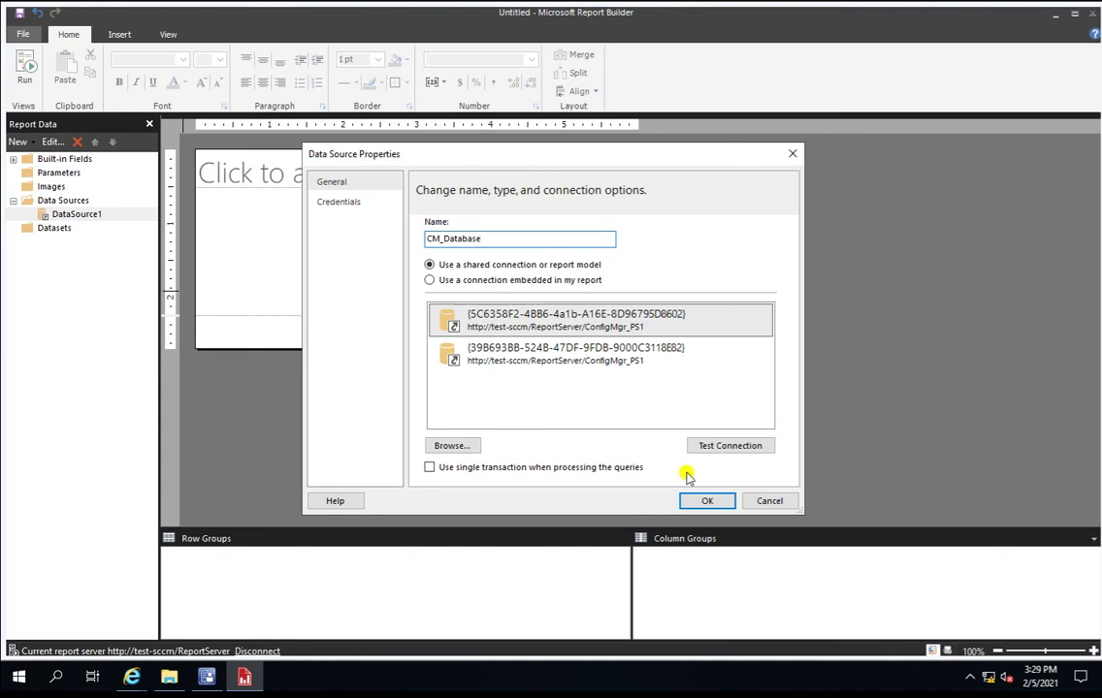
pyautogui.click(706, 501)
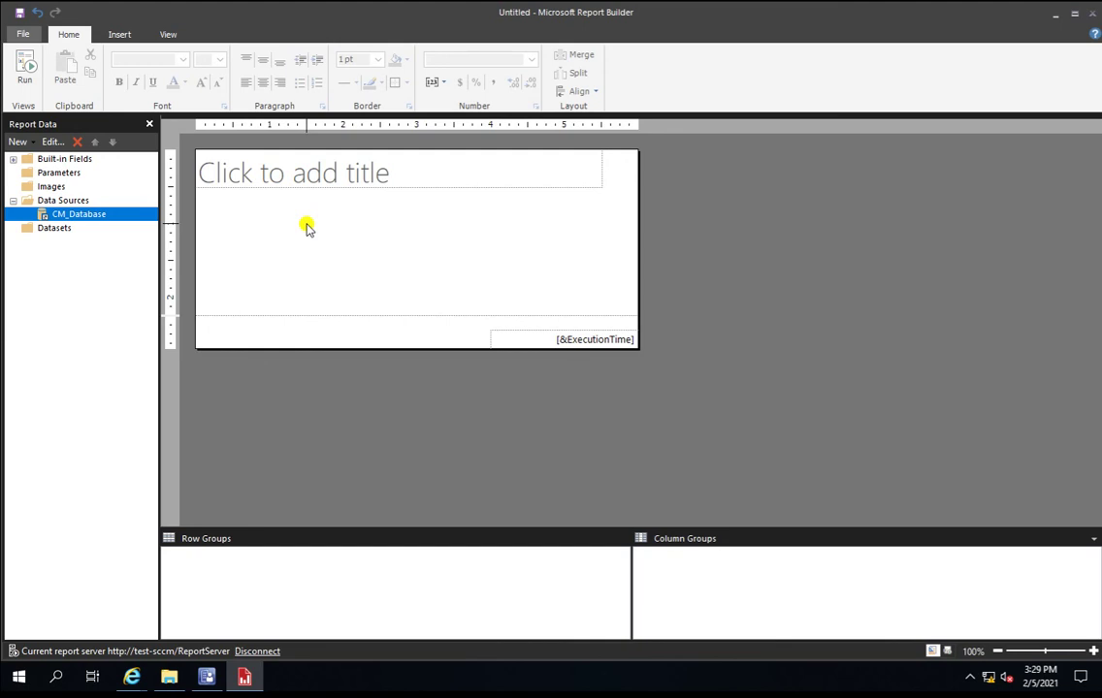
# Step: Select the Datasets folder, and close Report Builder without saving the untitled report
pyautogui.click(57, 228)
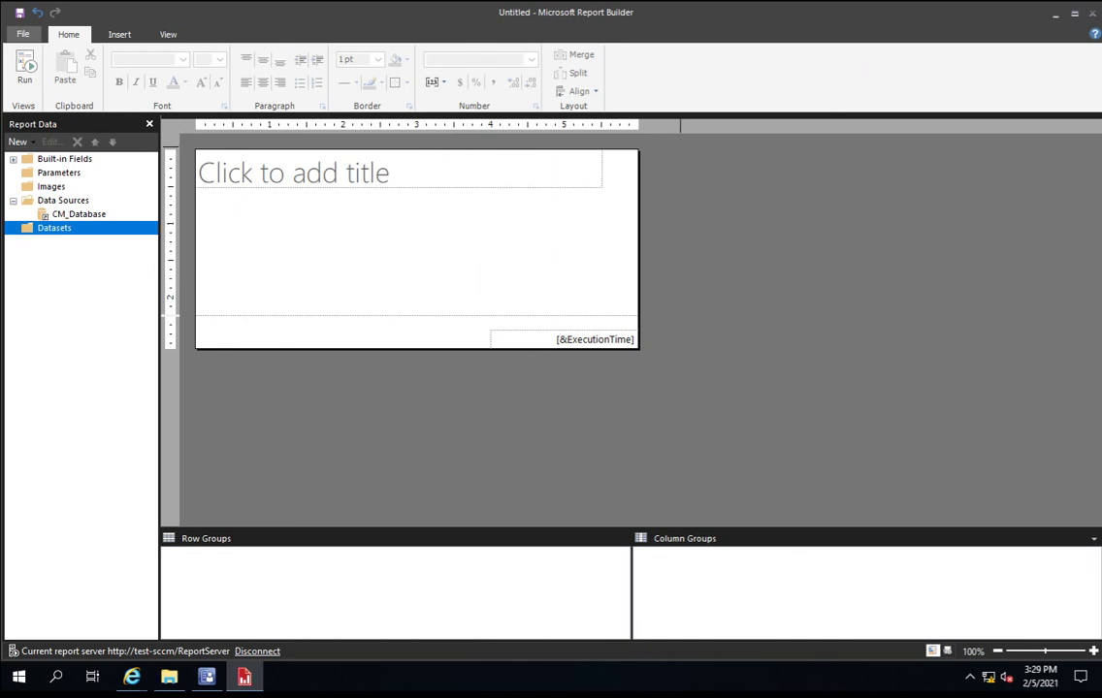
pyautogui.click(1091, 12)
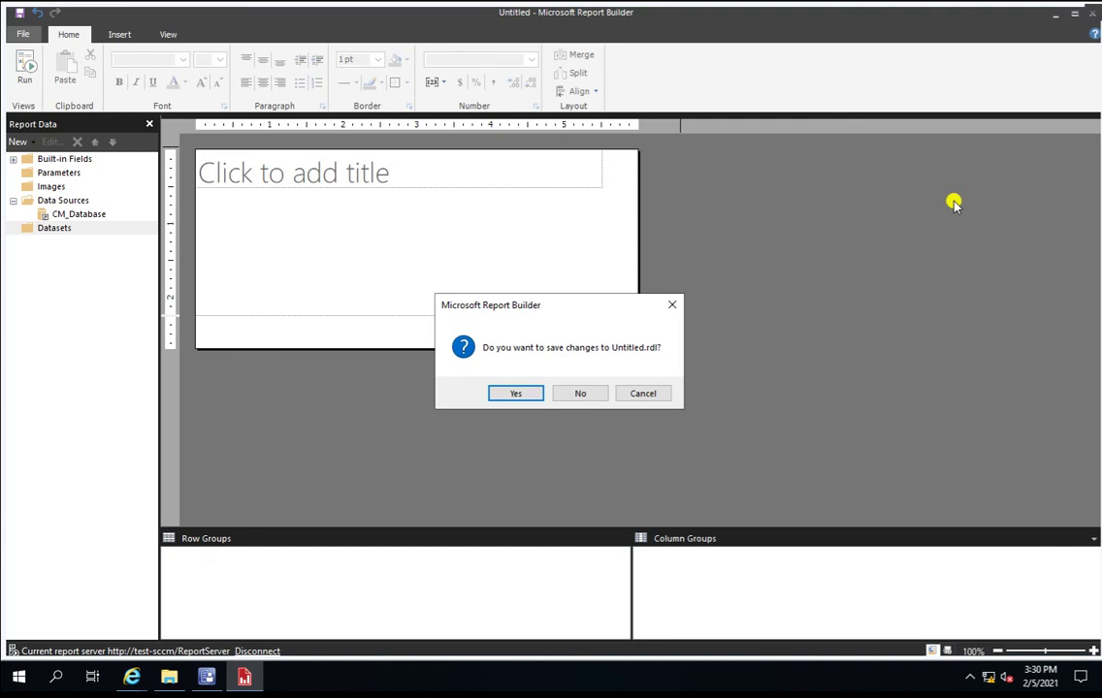
pyautogui.click(580, 393)
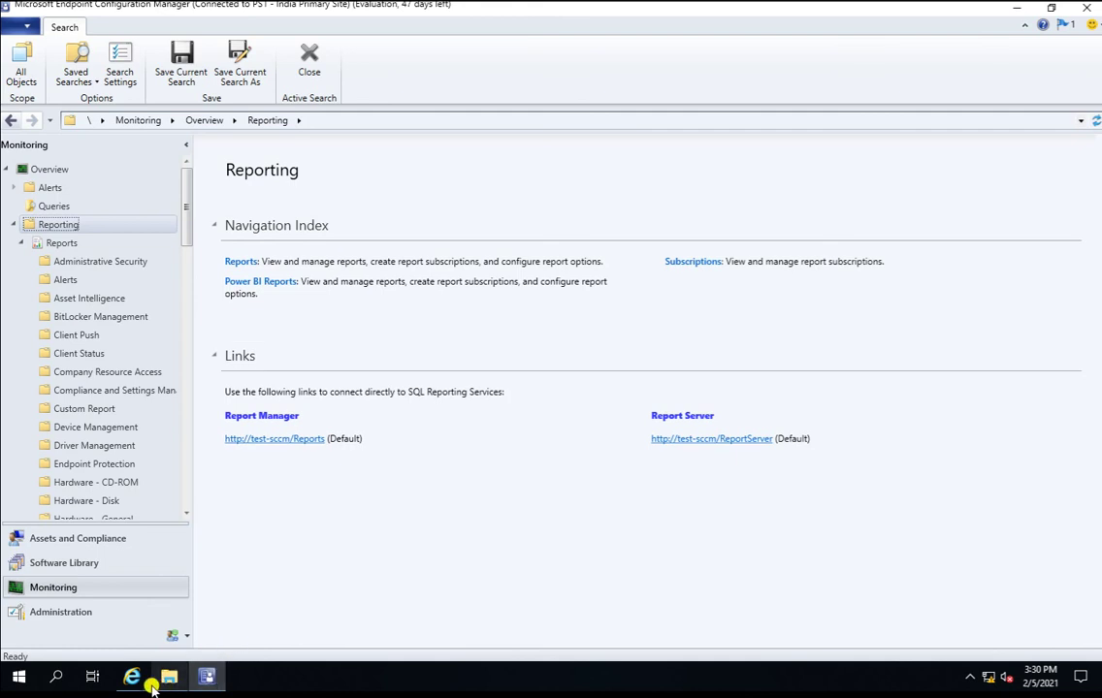
# Step: Check the ConfigMgr_PS1 page in Internet Explorer, close that browser window and return to the Configuration Manager console
pyautogui.moveTo(136, 681)
pyautogui.click(219, 613)
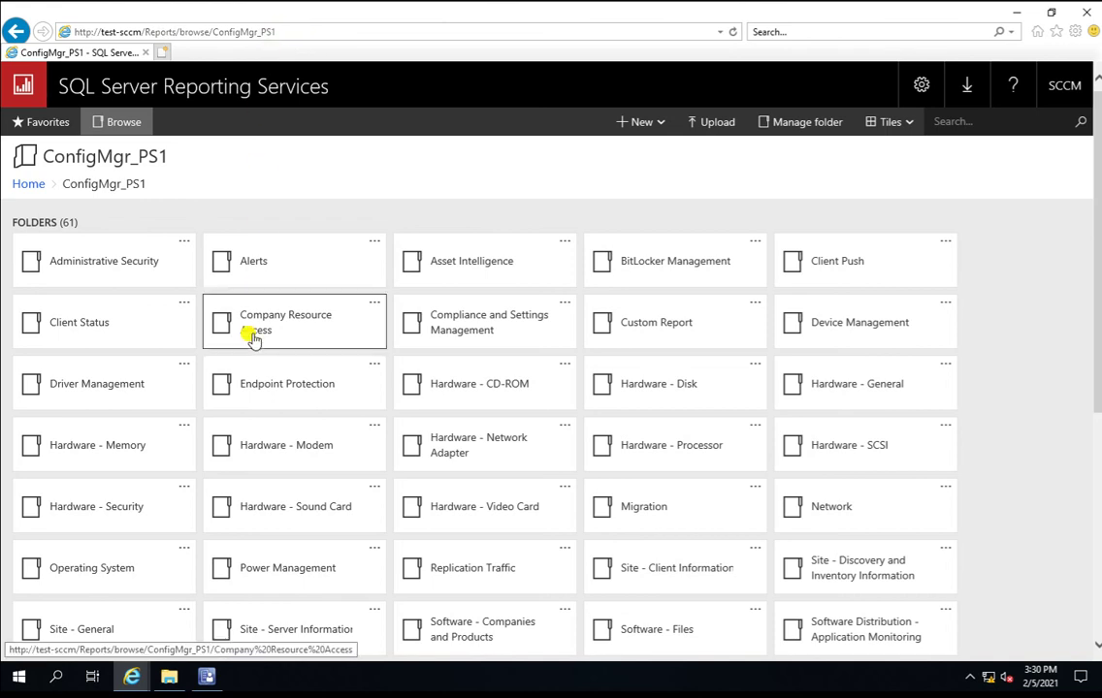
pyautogui.click(207, 676)
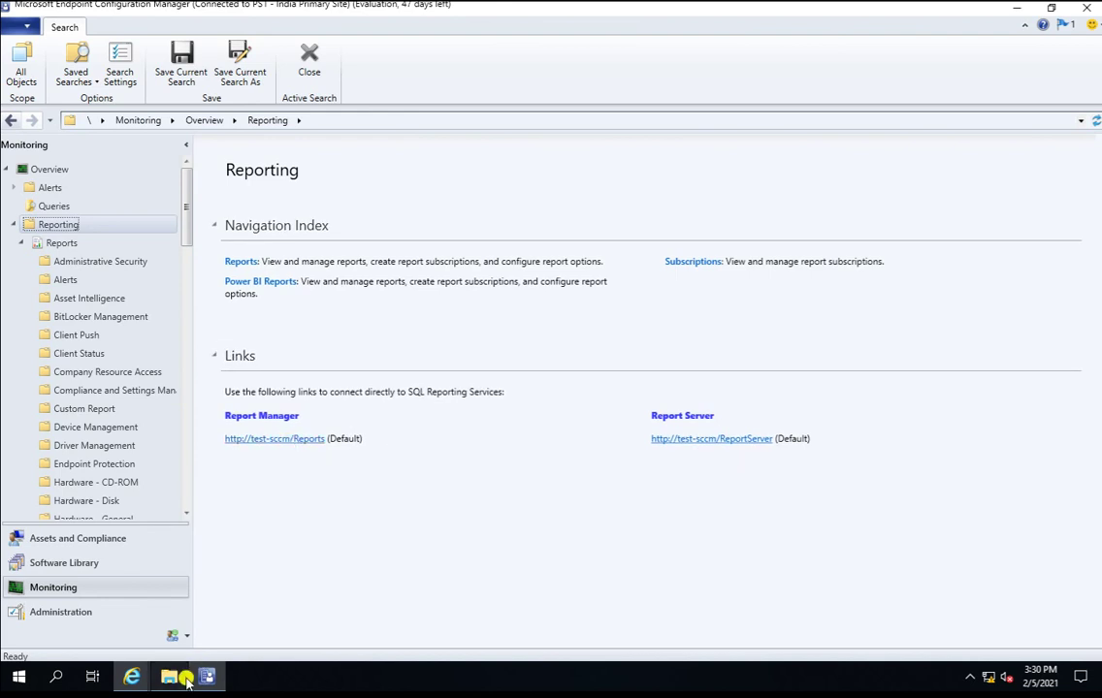
pyautogui.click(132, 676)
pyautogui.click(156, 562)
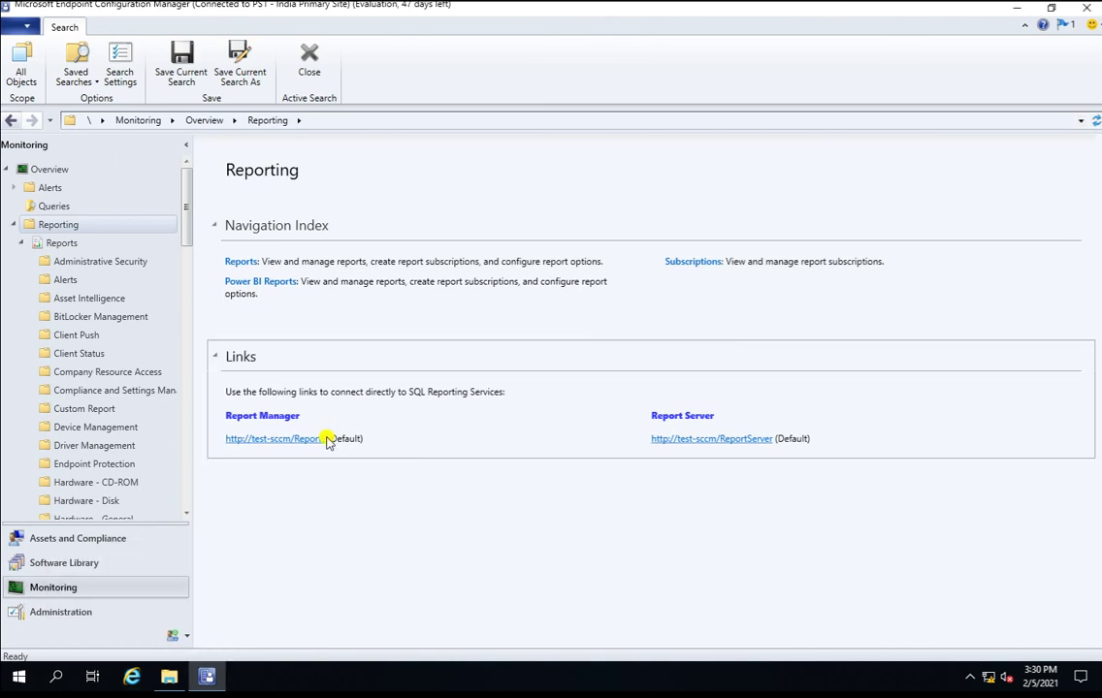
# Step: Open the Report Manager link from the Reporting overview and sign in with the account's user name and password
pyautogui.click(258, 442)
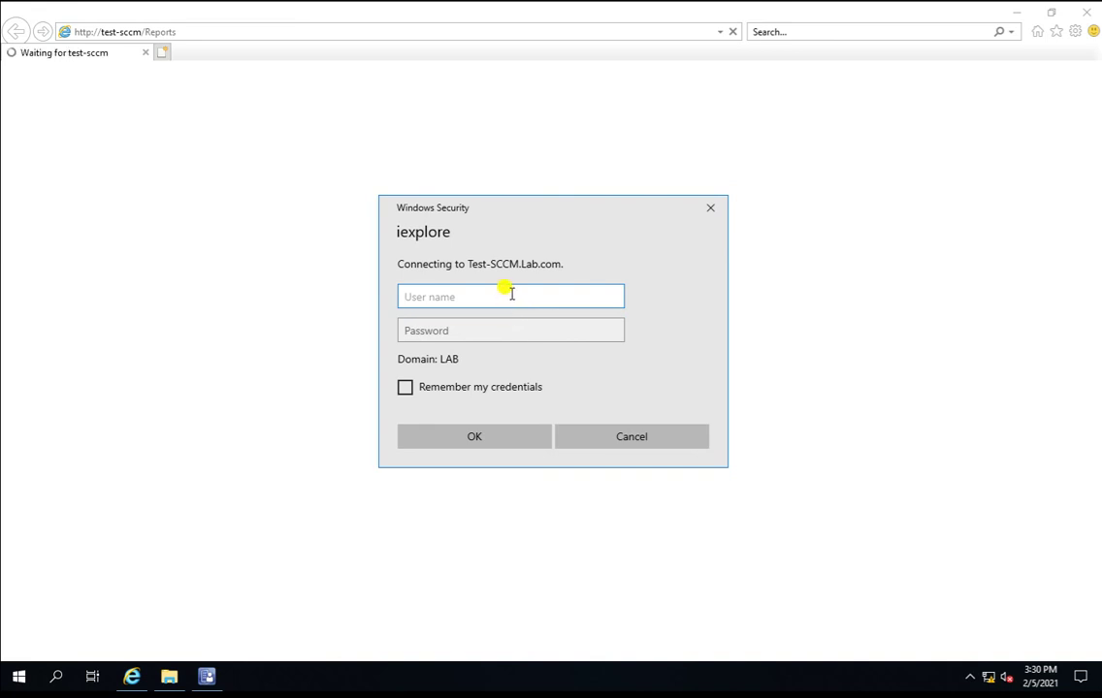
pyautogui.write('sccm')
pyautogui.press('Tab')
pyautogui.write('••')
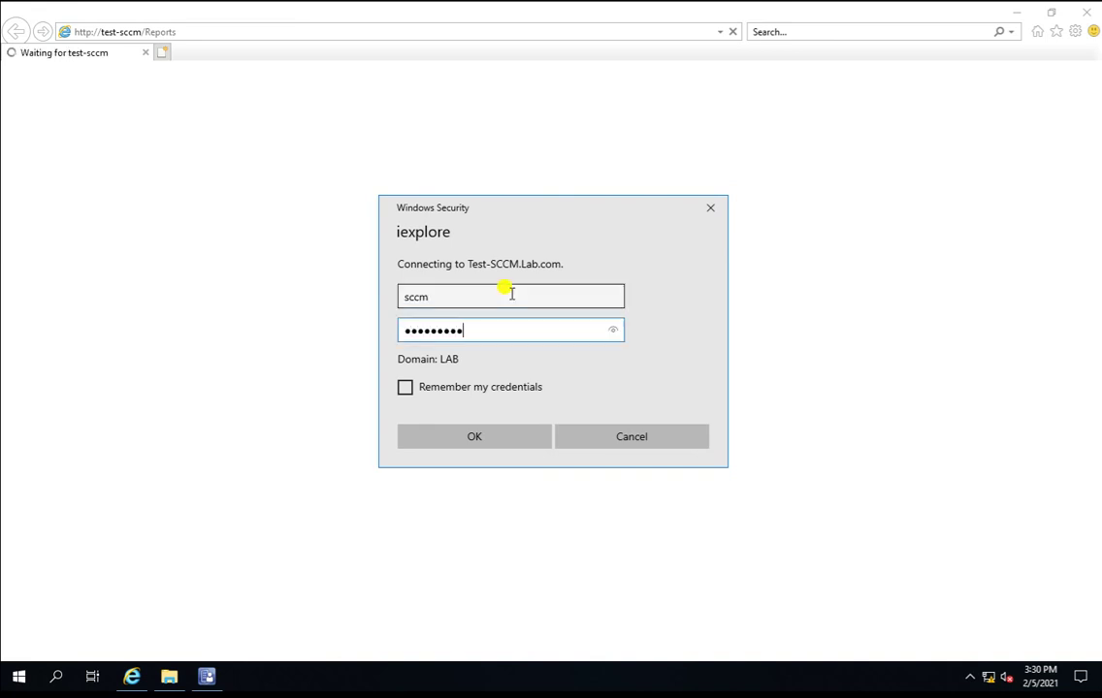
pyautogui.press('Return')
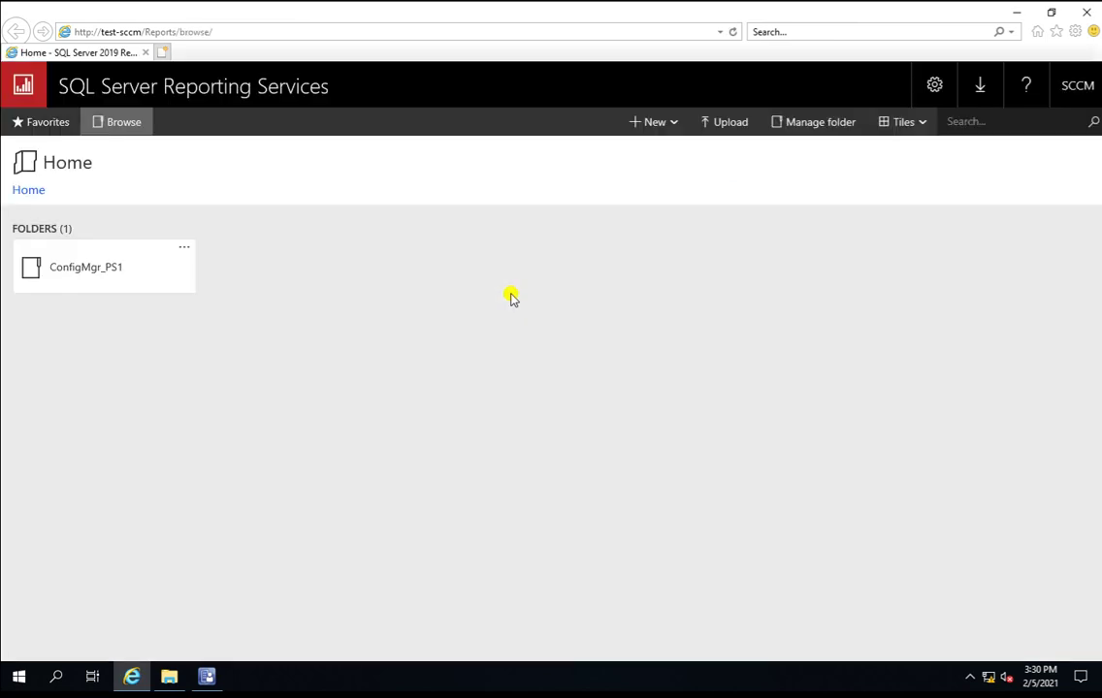
# Step: Open the site system roles and servers report from ConfigMgr_PS1's Site - Server Information folder for editing in Report Builder, and maximize the window
pyautogui.click(105, 273)
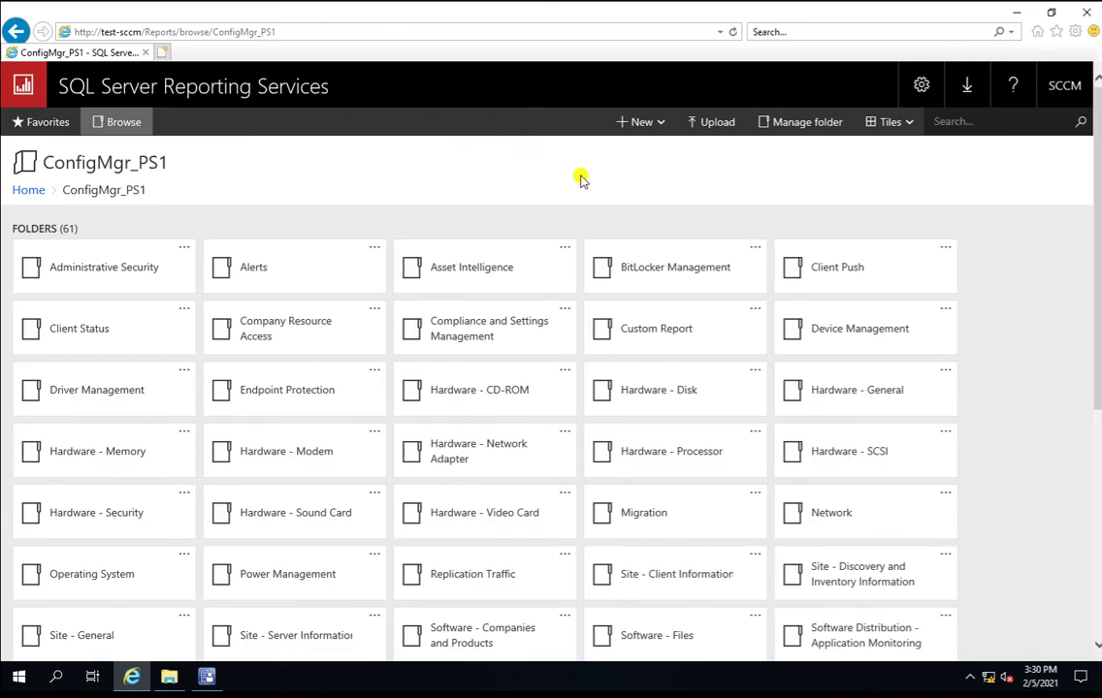
pyautogui.moveTo(1096, 240); pyautogui.dragTo(1089, 434)
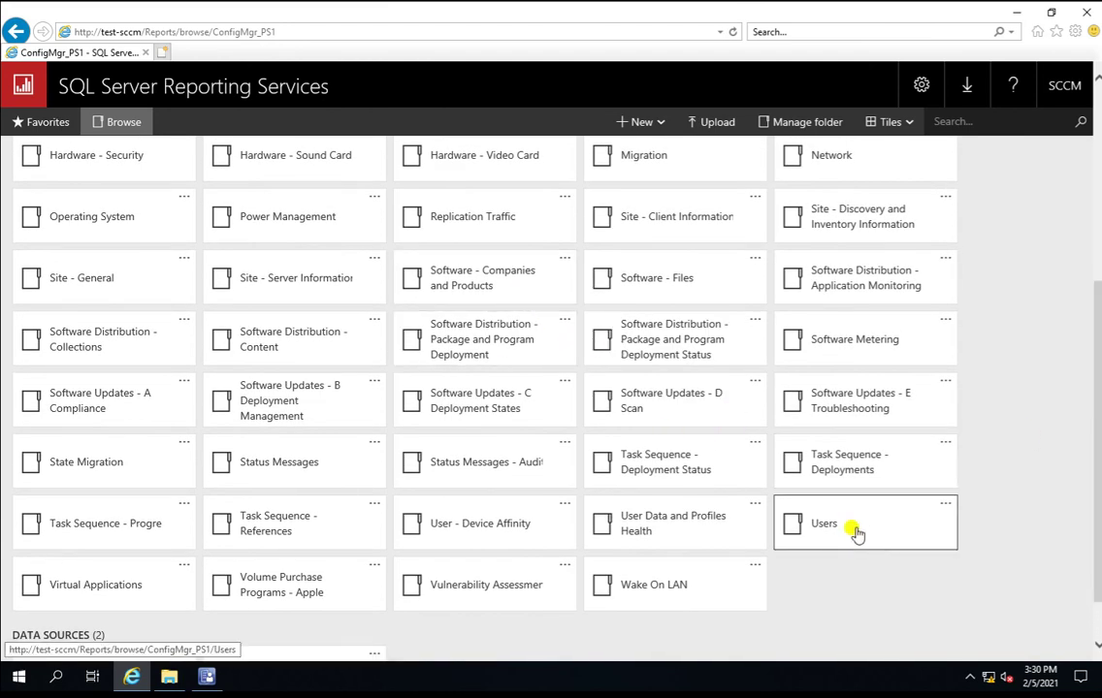
pyautogui.click(307, 281)
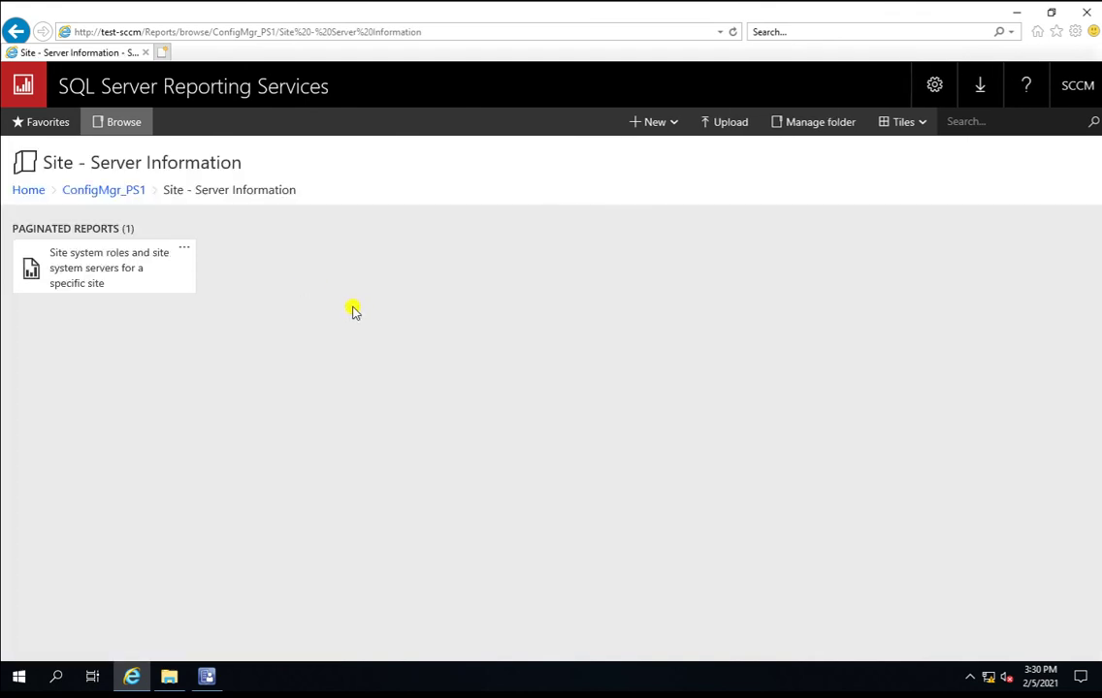
pyautogui.click(186, 252)
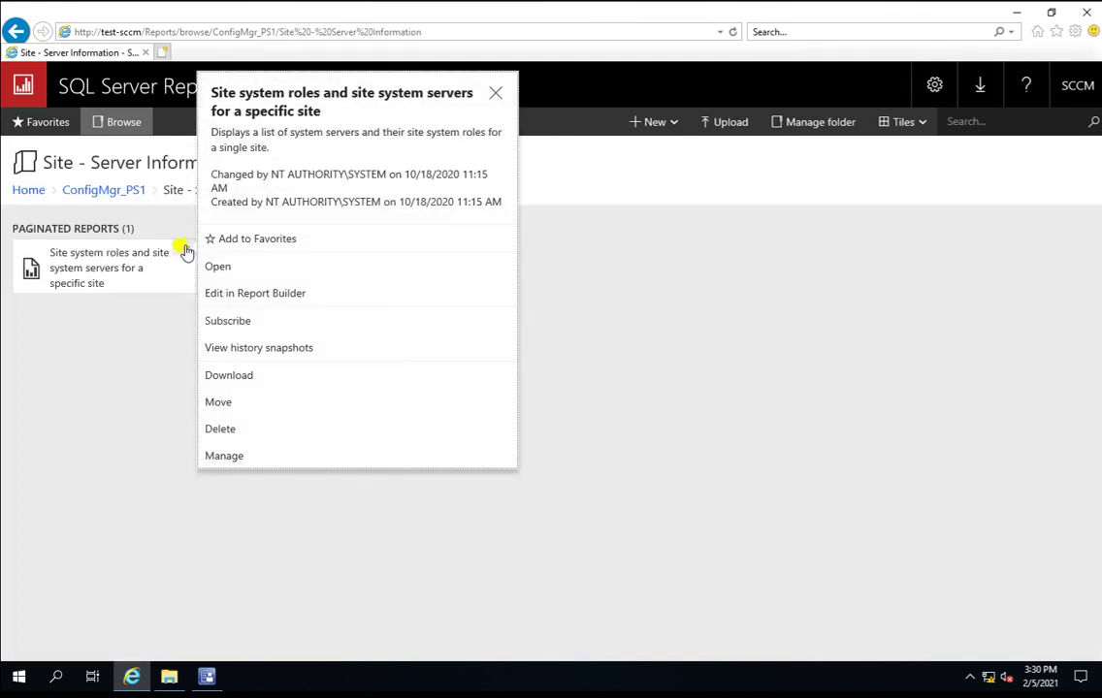
pyautogui.click(286, 300)
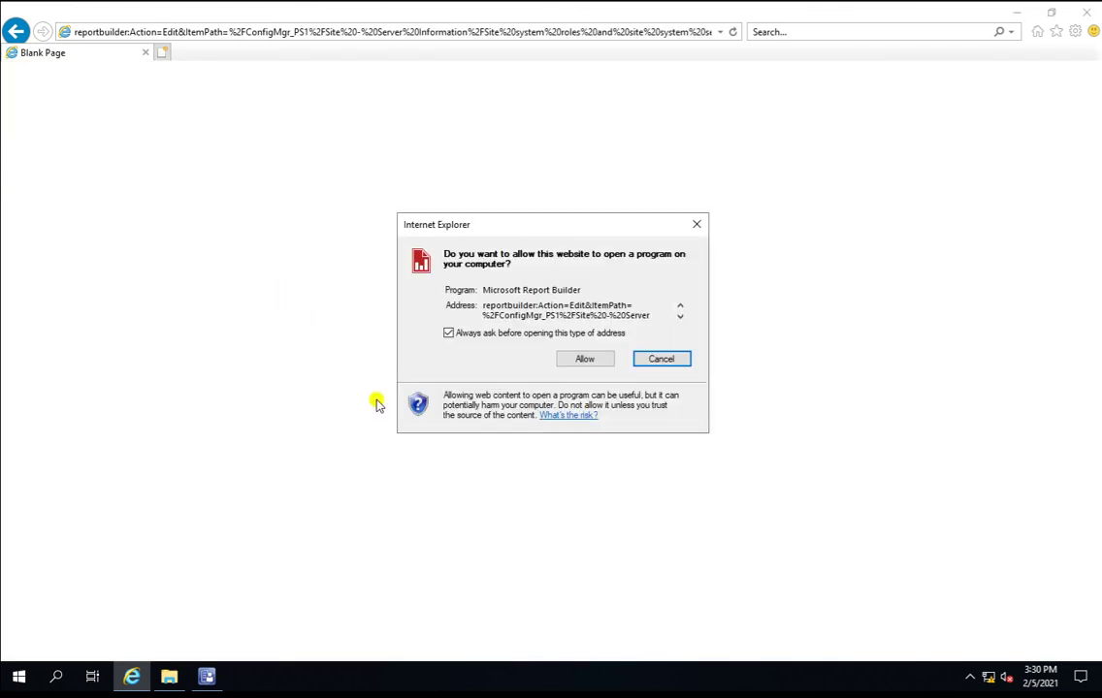
pyautogui.click(588, 359)
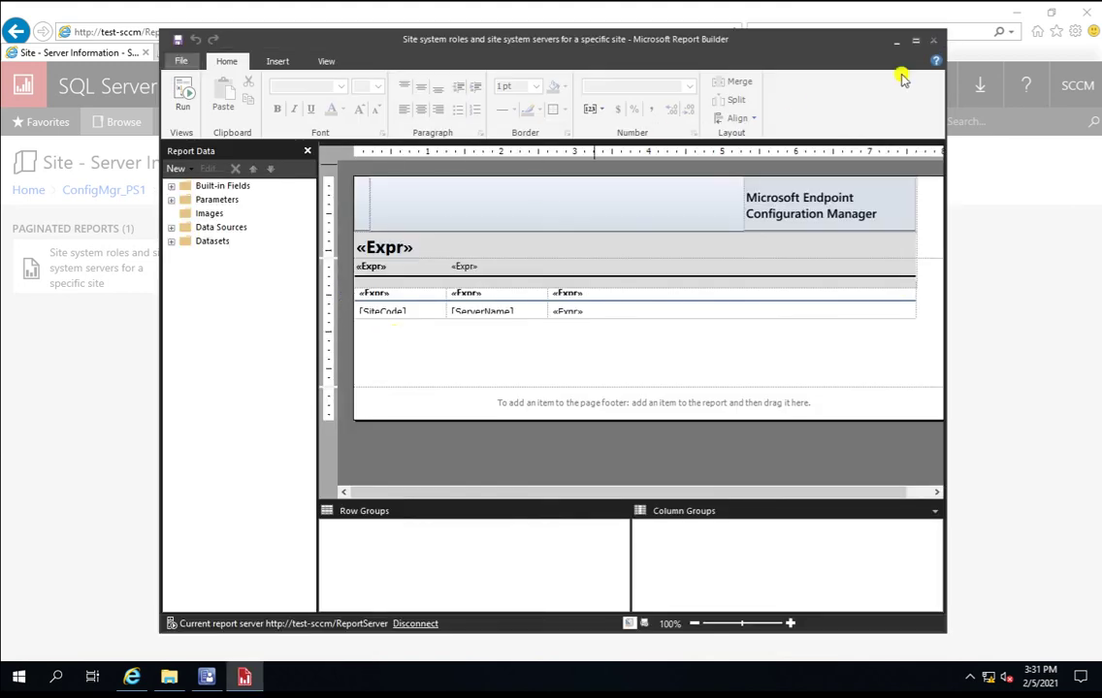
pyautogui.click(914, 39)
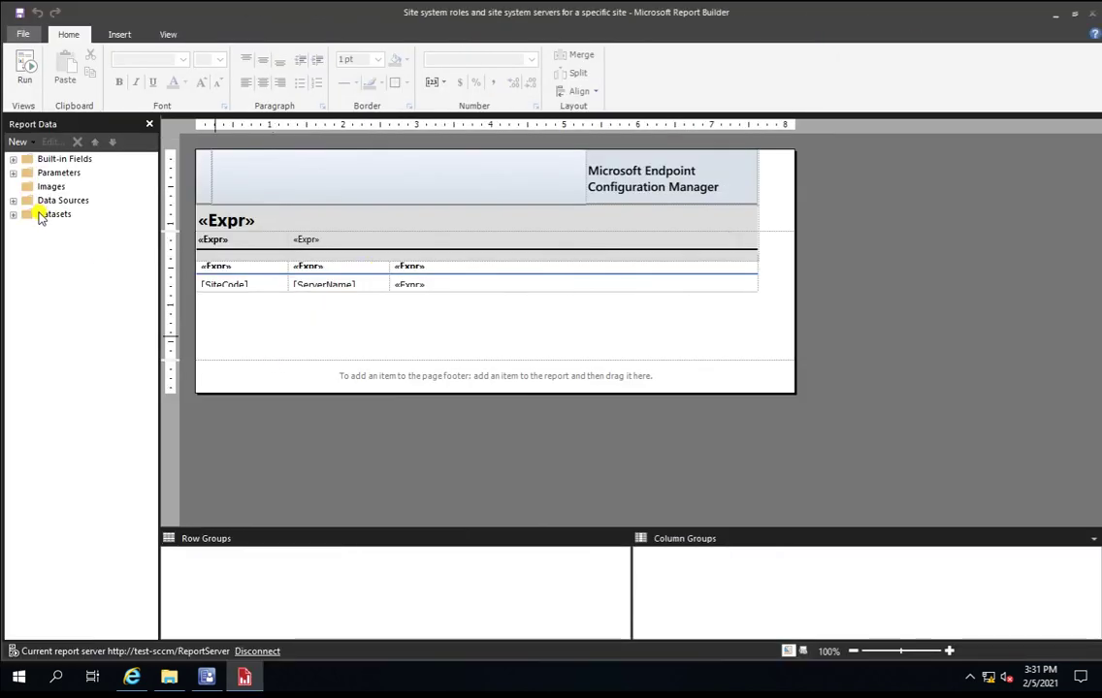
# Step: Run the report for site code PS1, look through the listed site system roles and return to the design view
pyautogui.click(27, 70)
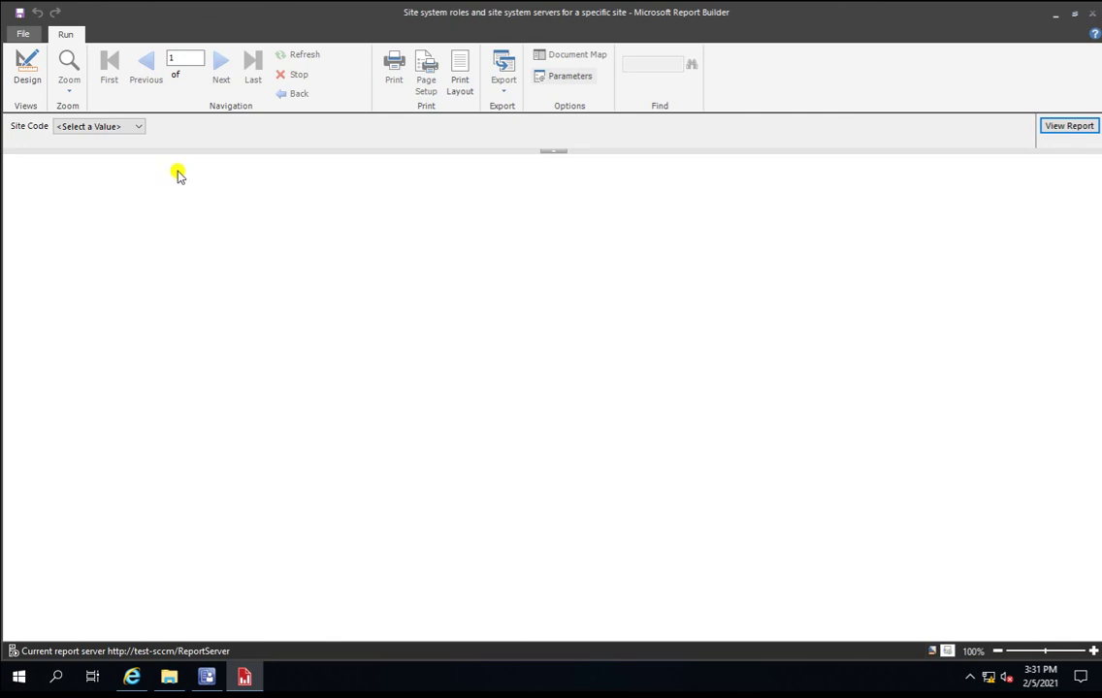
pyautogui.click(118, 127)
pyautogui.click(76, 150)
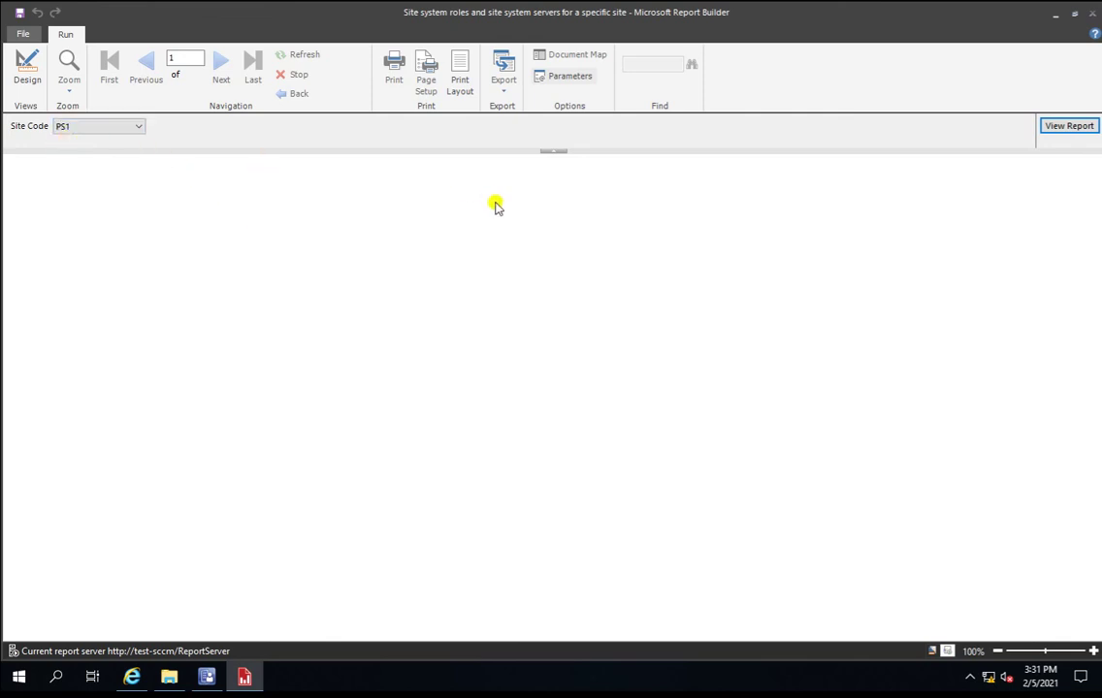
pyautogui.click(1066, 130)
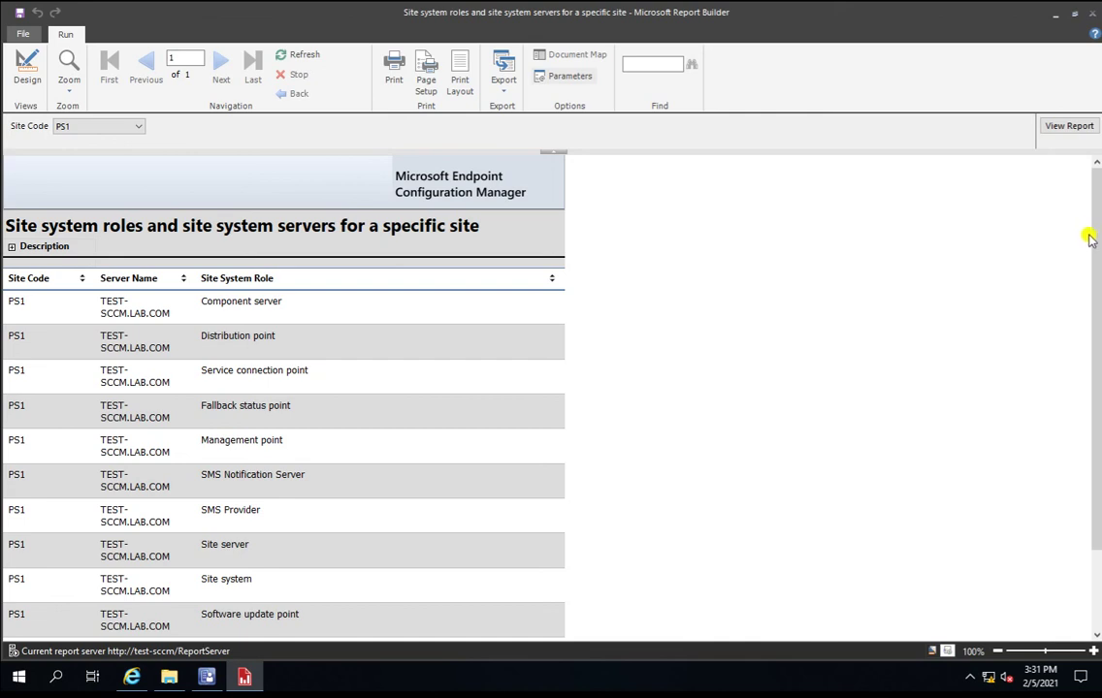
pyautogui.moveTo(1097, 239)
pyautogui.mouseDown()
pyautogui.moveTo(1097, 412)
pyautogui.moveTo(1090, 243)
pyautogui.mouseUp()
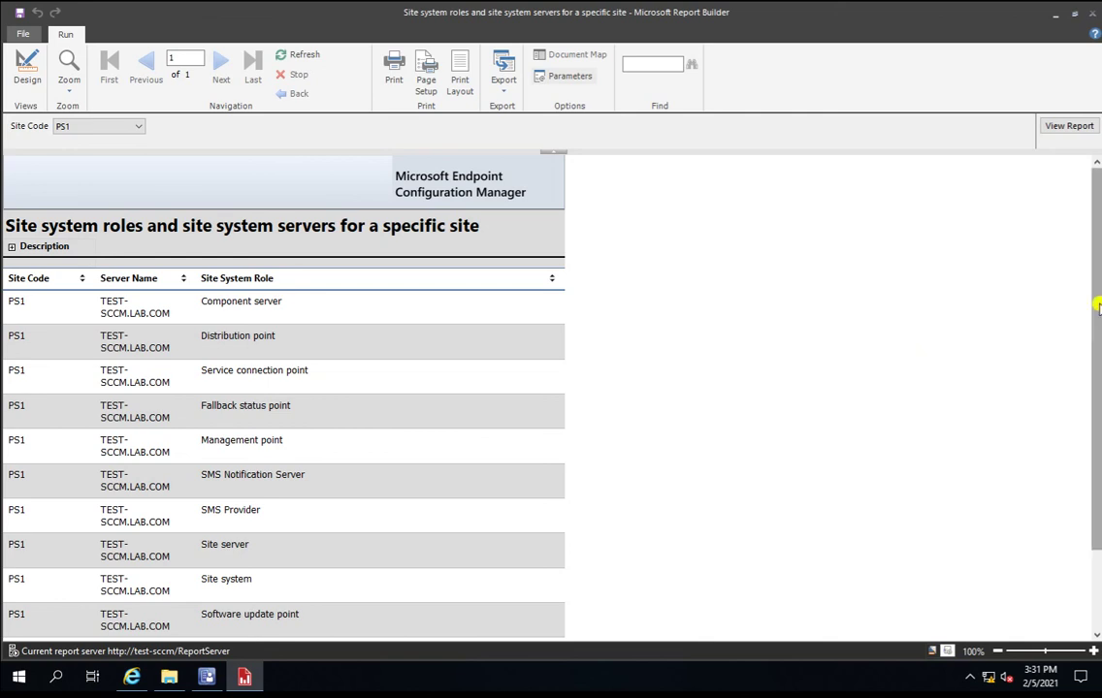
pyautogui.moveTo(1099, 300); pyautogui.dragTo(1098, 485)
pyautogui.moveTo(1096, 400); pyautogui.dragTo(1089, 188)
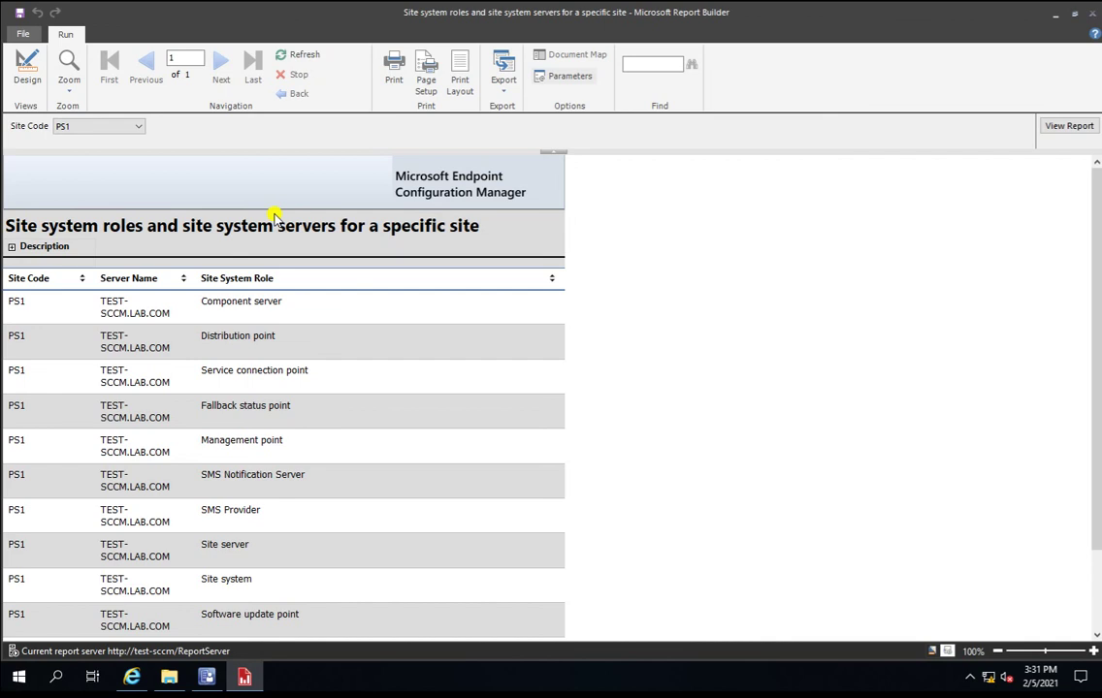
pyautogui.click(28, 70)
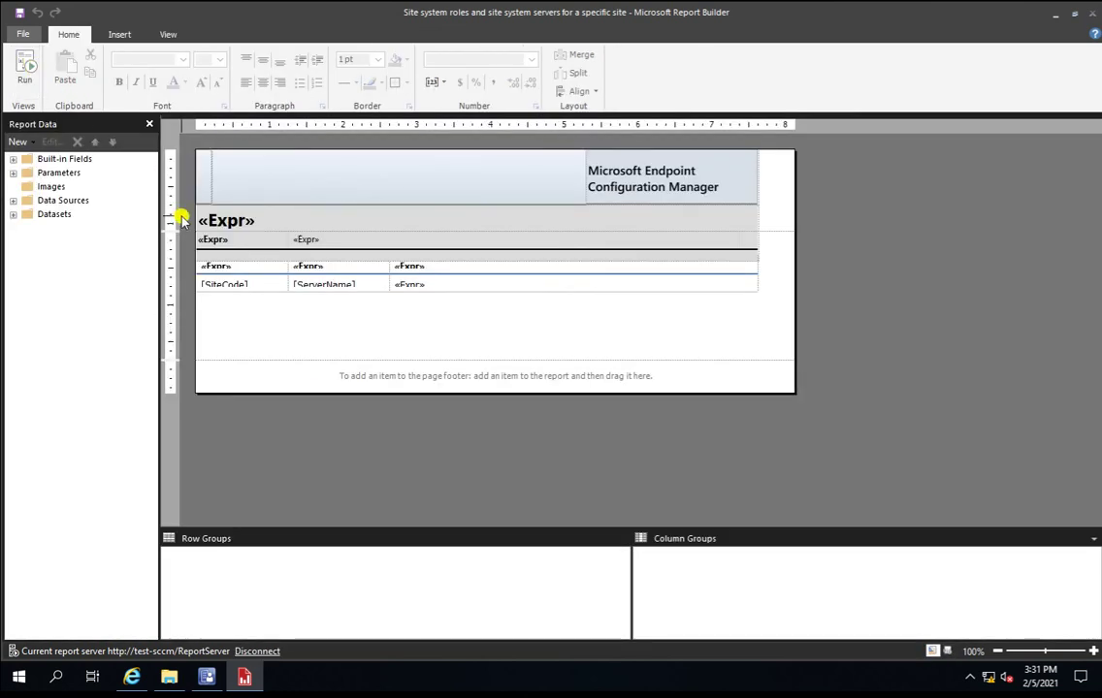
# Step: Review the properties of the report's AutoGen data source and close them without changes
pyautogui.click(14, 201)
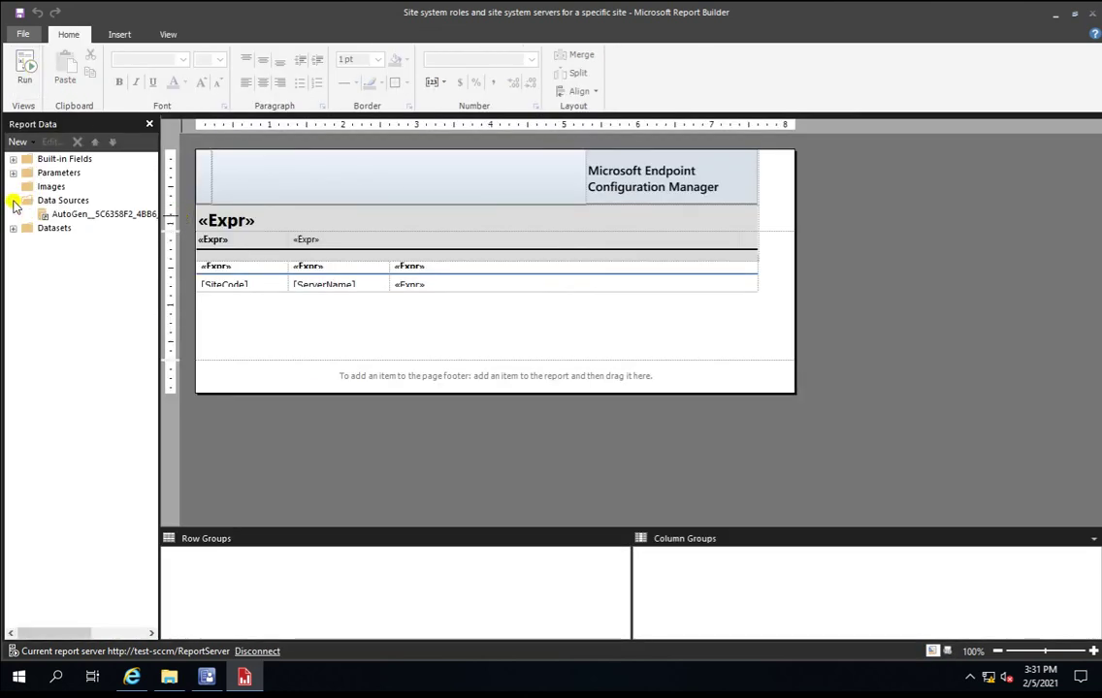
pyautogui.click(112, 214)
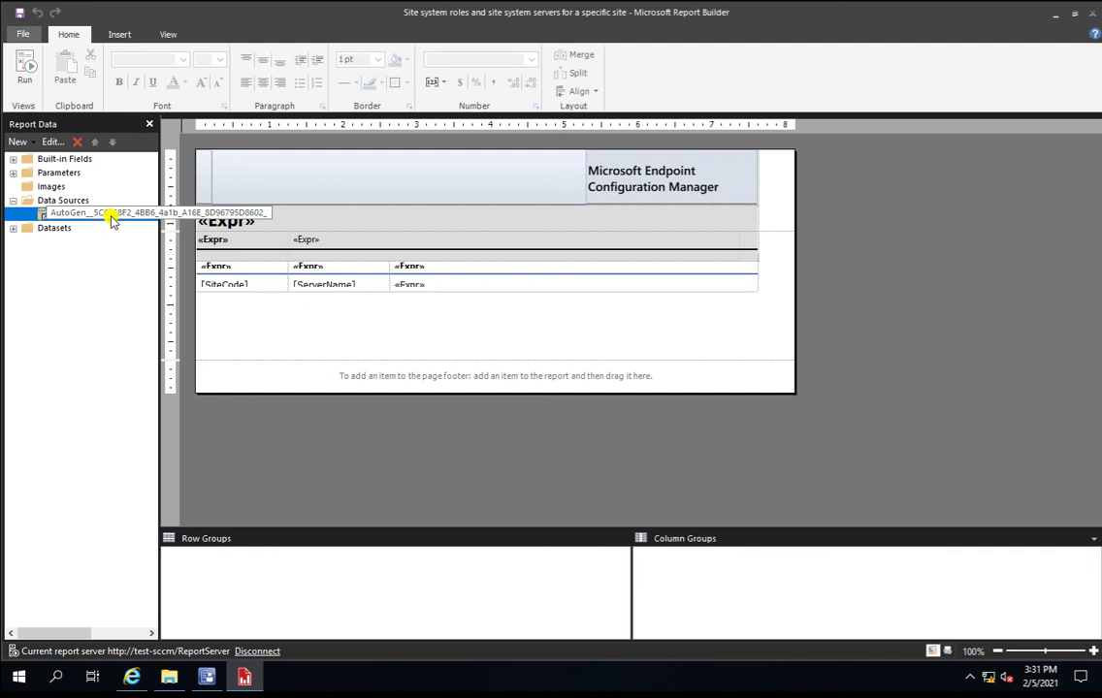
pyautogui.rightClick(112, 215)
pyautogui.click(150, 271)
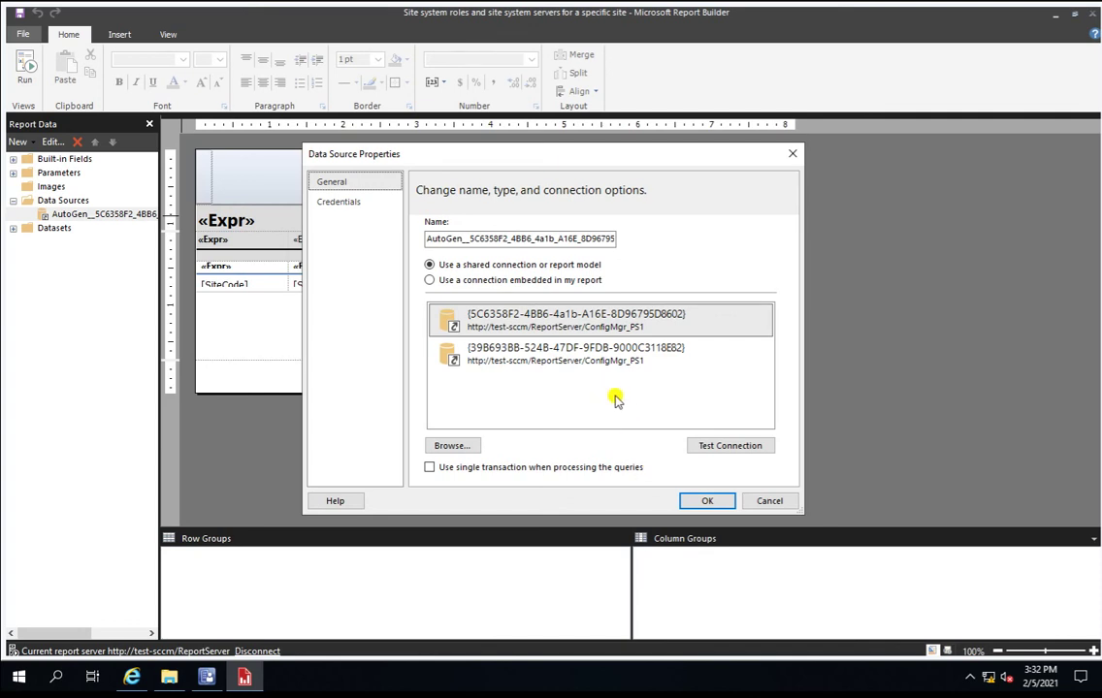
pyautogui.click(769, 502)
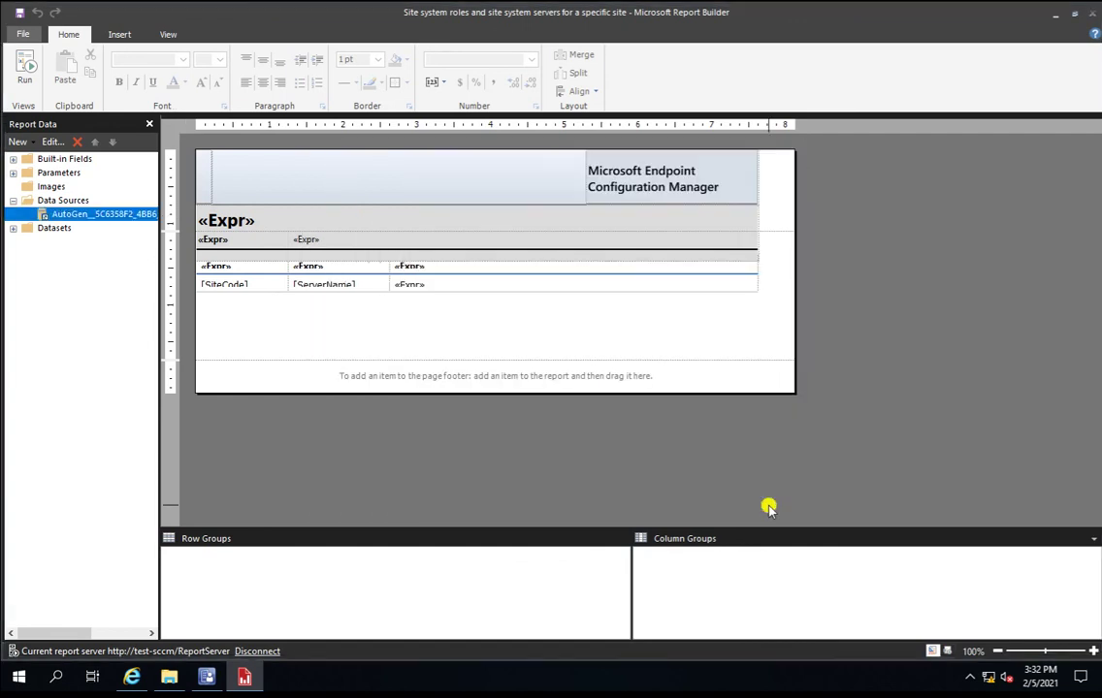
# Step: Expand the report's datasets, examine the query in DataSet0's properties and close them without changes
pyautogui.click(13, 229)
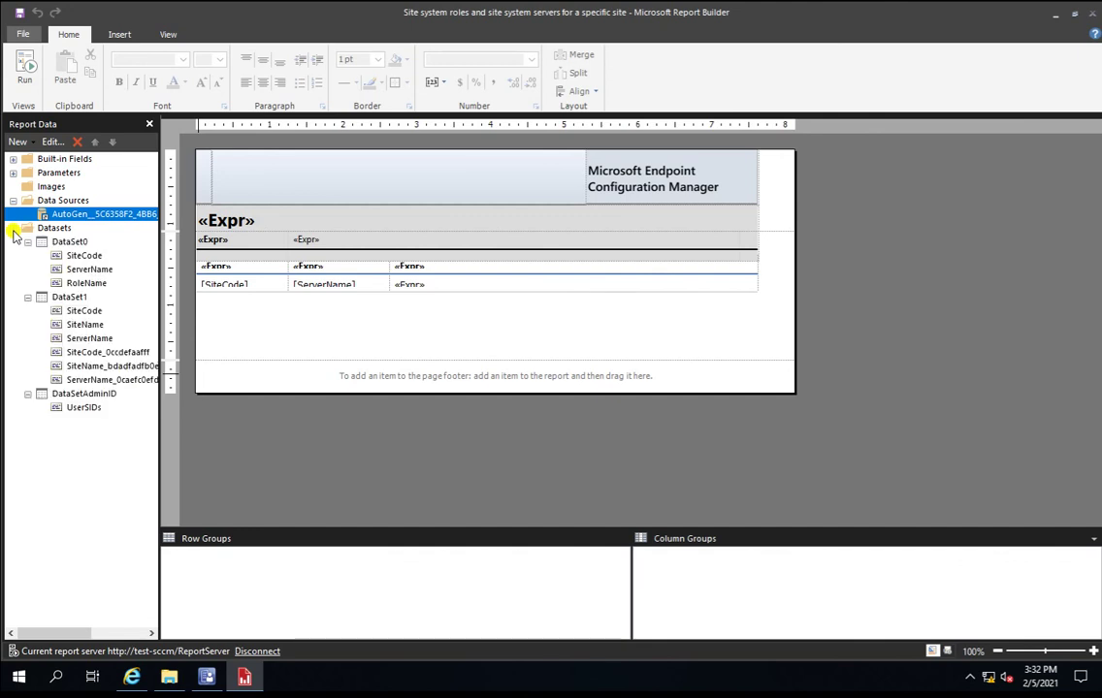
pyautogui.click(75, 244)
pyautogui.rightClick(76, 244)
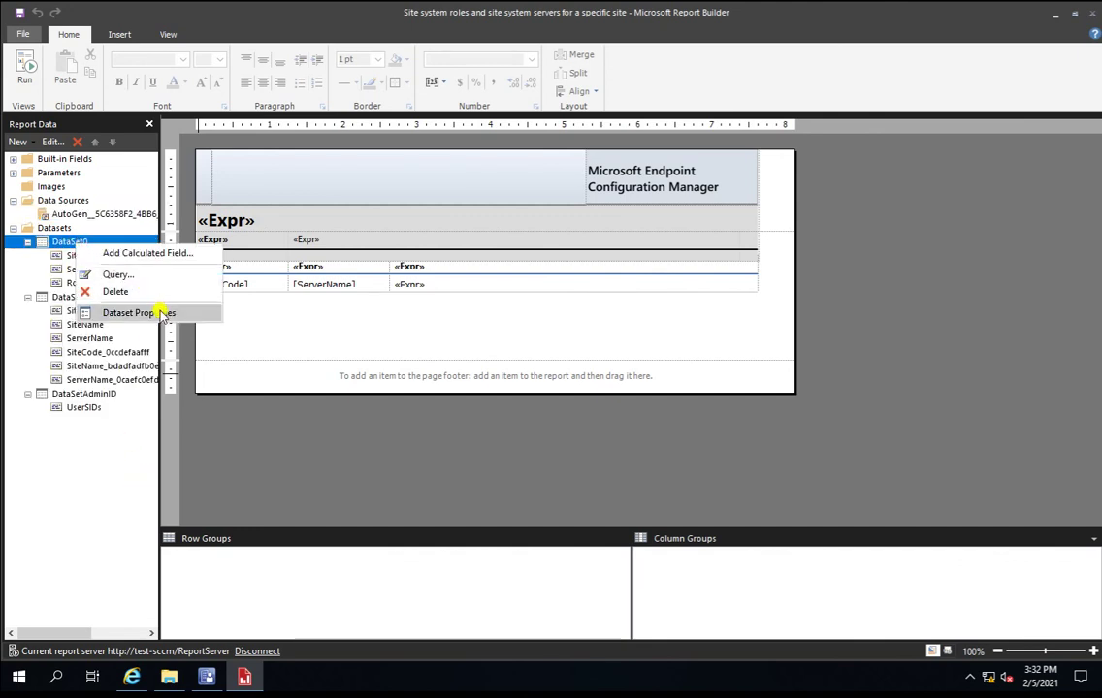
pyautogui.click(144, 311)
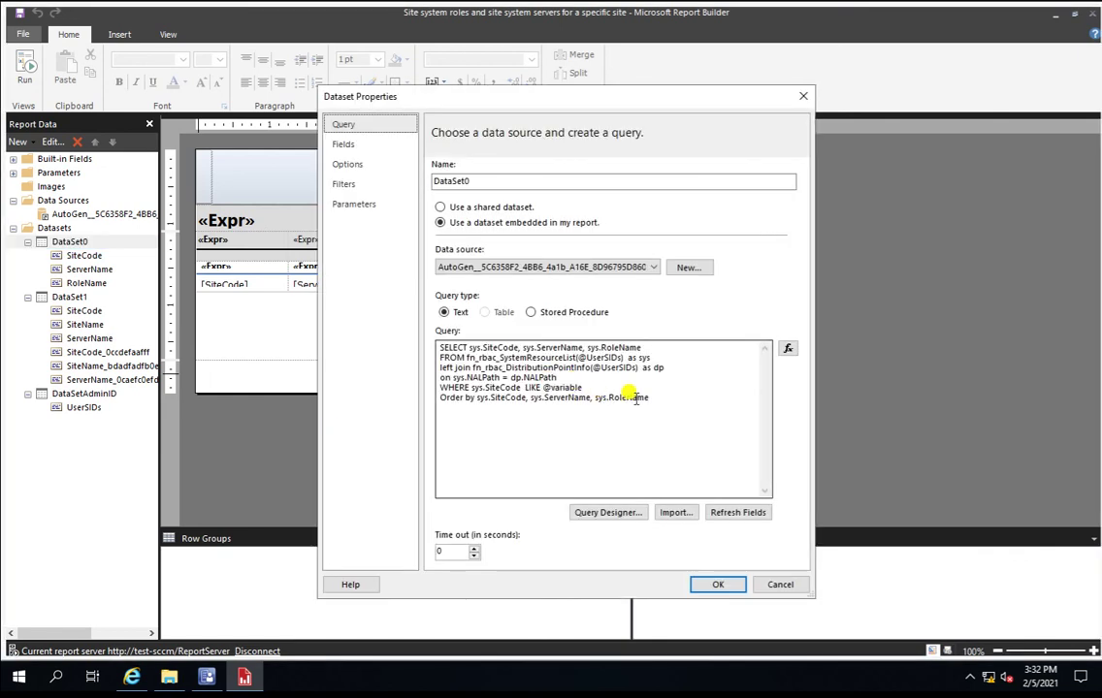
pyautogui.moveTo(669, 406); pyautogui.dragTo(316, 291)
pyautogui.click(649, 407)
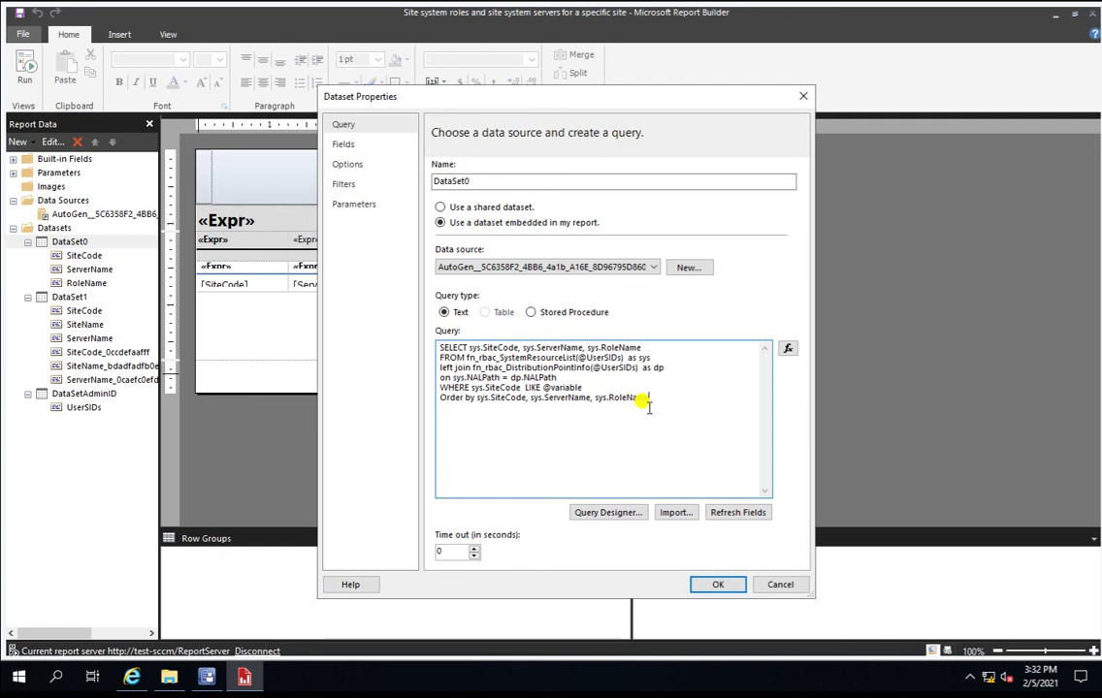
pyautogui.click(777, 585)
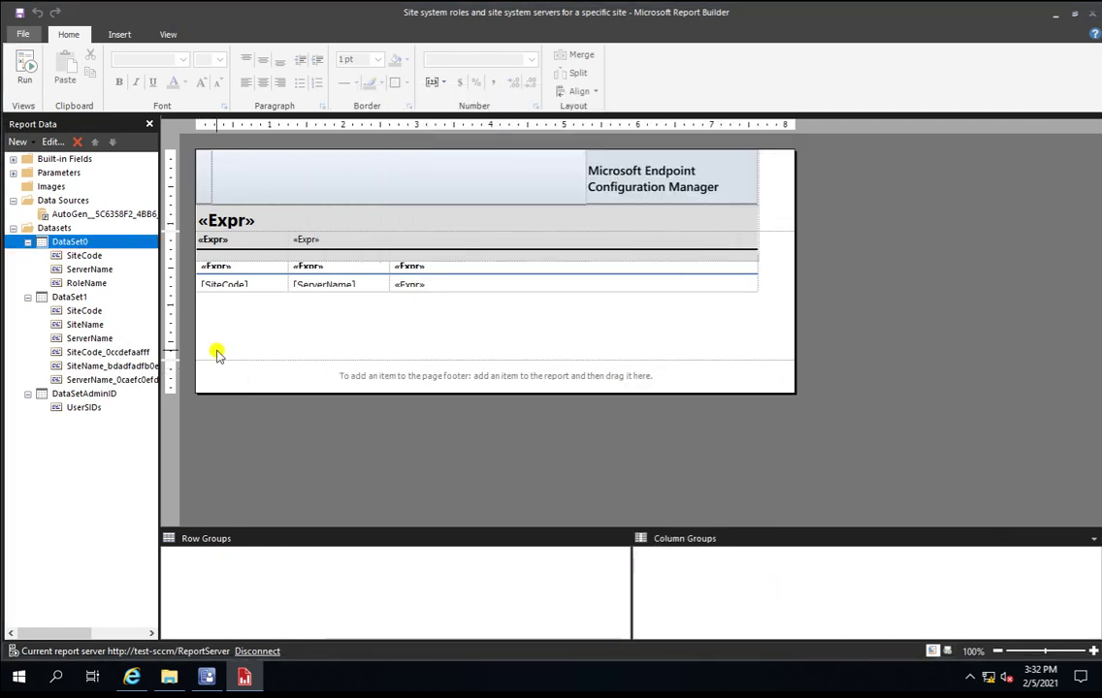
# Step: Examine the query in DataSet1's properties and close them without changes
pyautogui.click(70, 297)
pyautogui.rightClick(70, 298)
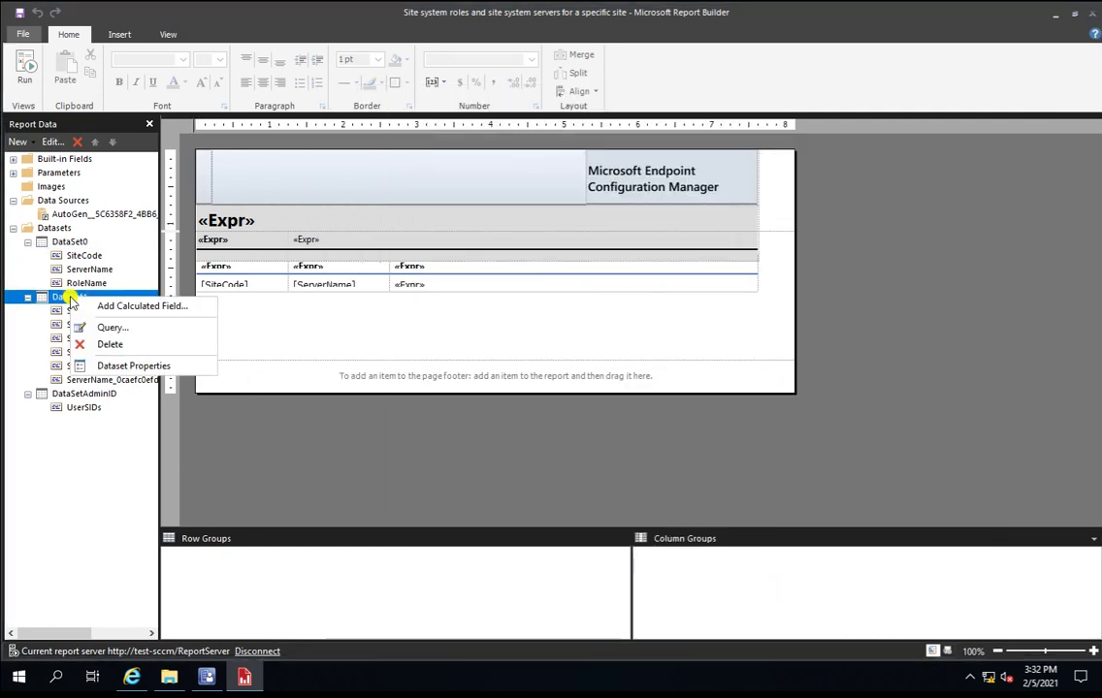
pyautogui.click(136, 361)
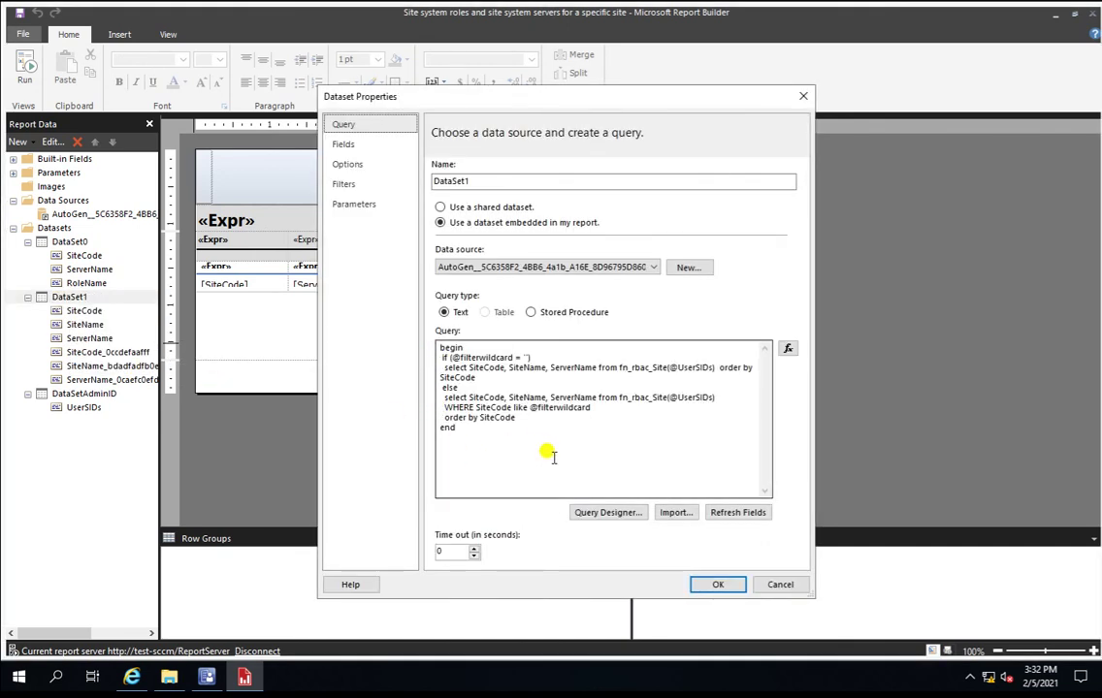
pyautogui.click(777, 585)
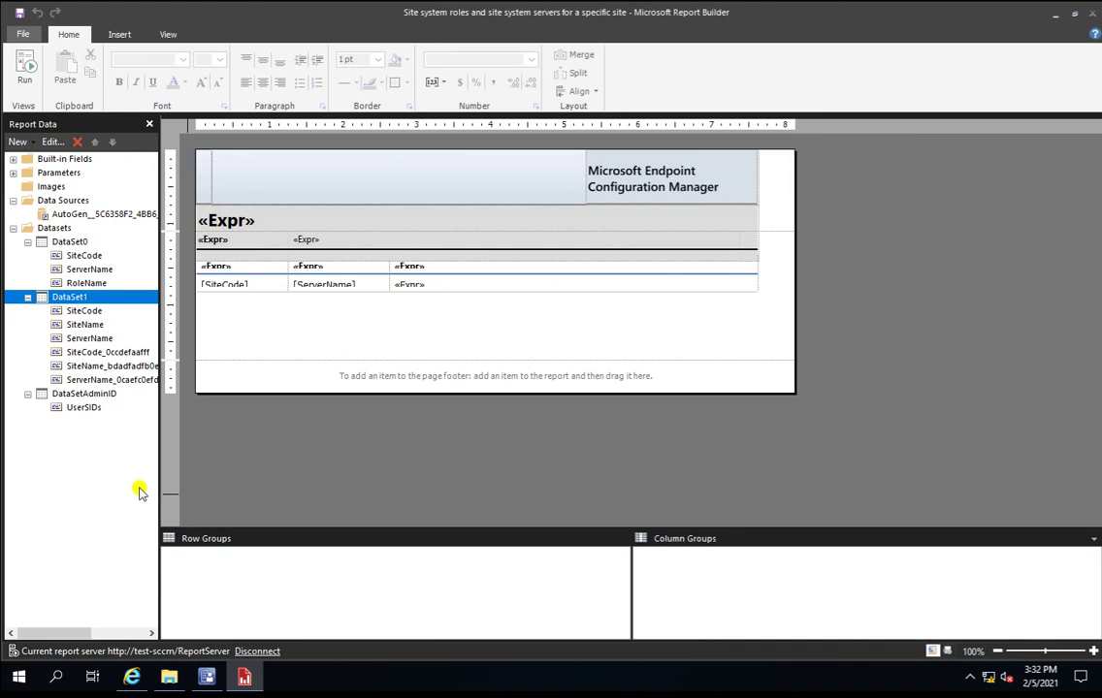
# Step: Examine the query in DataSetAdminID's properties and close them without changes
pyautogui.click(105, 395)
pyautogui.rightClick(105, 396)
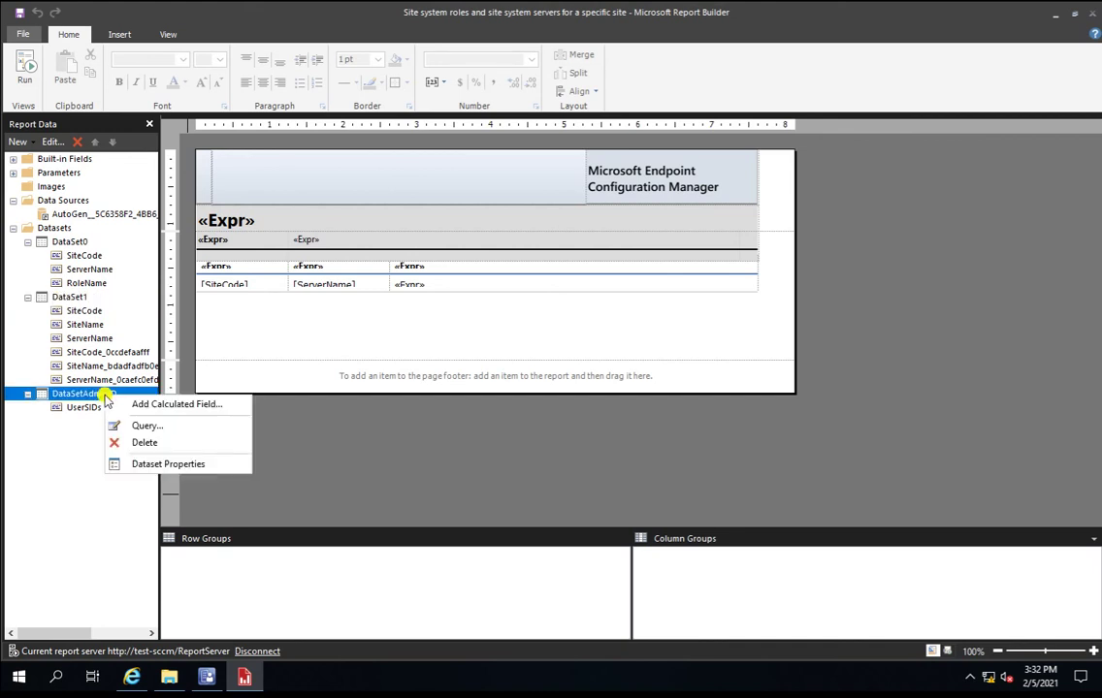
pyautogui.click(177, 465)
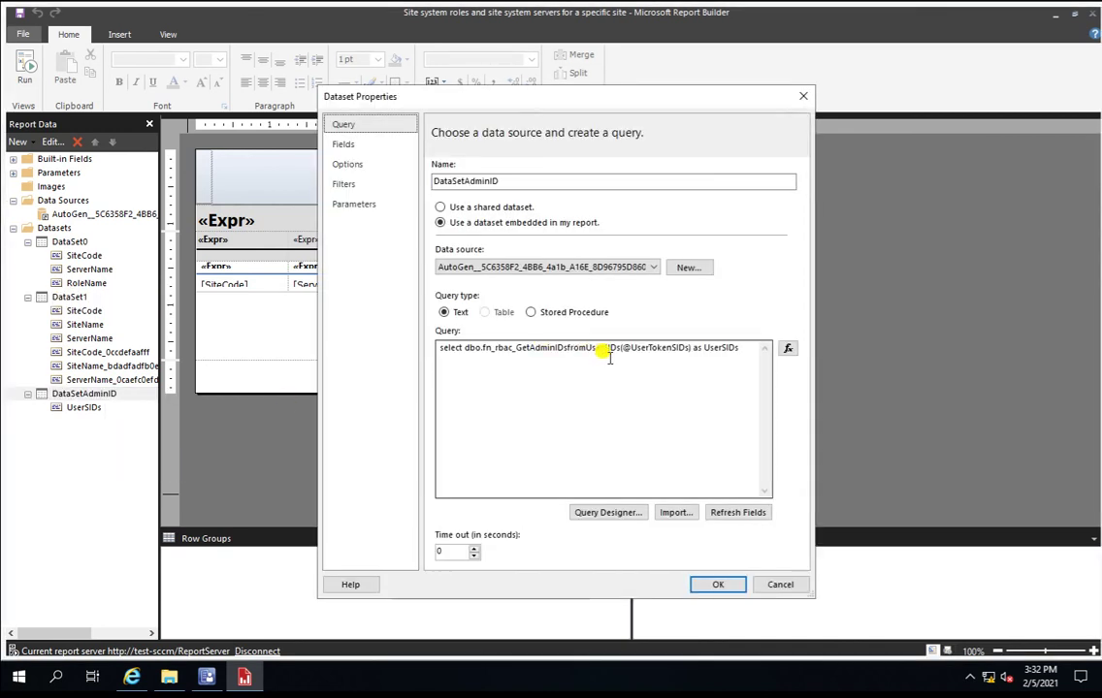
pyautogui.click(784, 587)
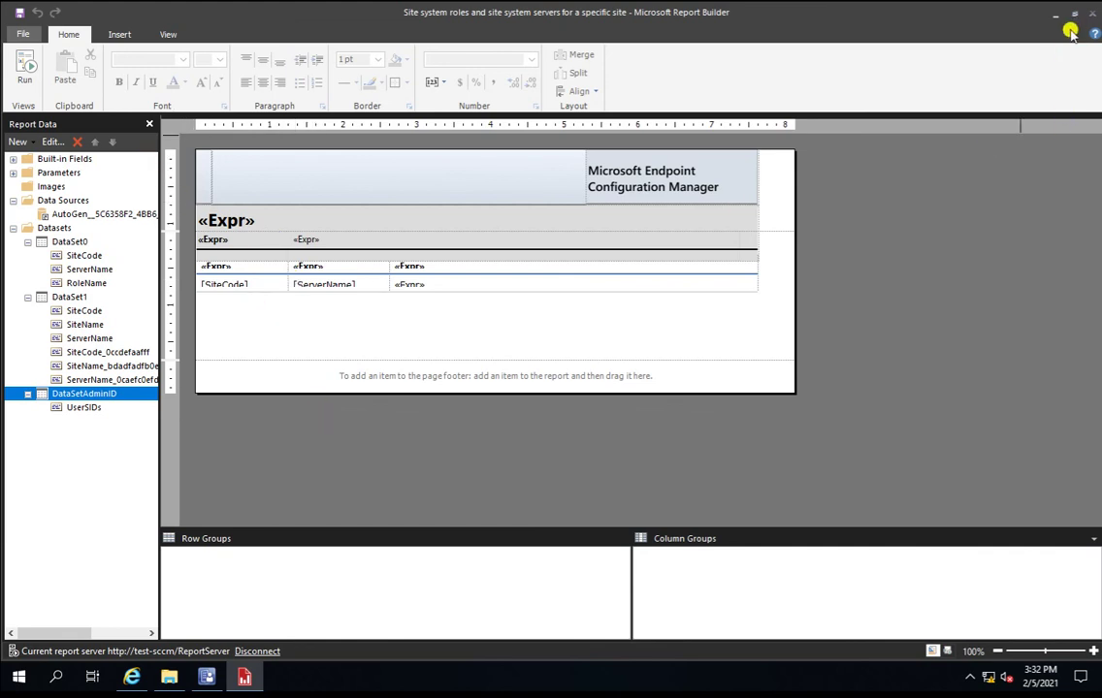
# Step: Close Report Builder, dismiss the report-opening notice in the browser and go back to the ConfigMgr_PS1 folder
pyautogui.click(1092, 15)
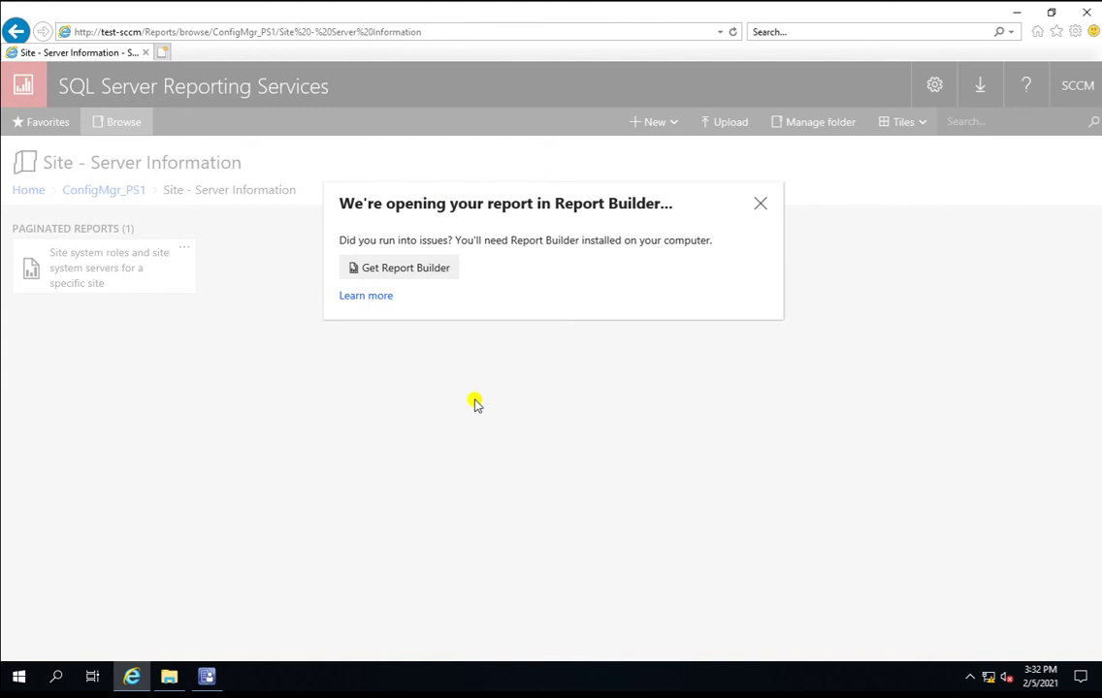
pyautogui.click(758, 204)
pyautogui.click(134, 193)
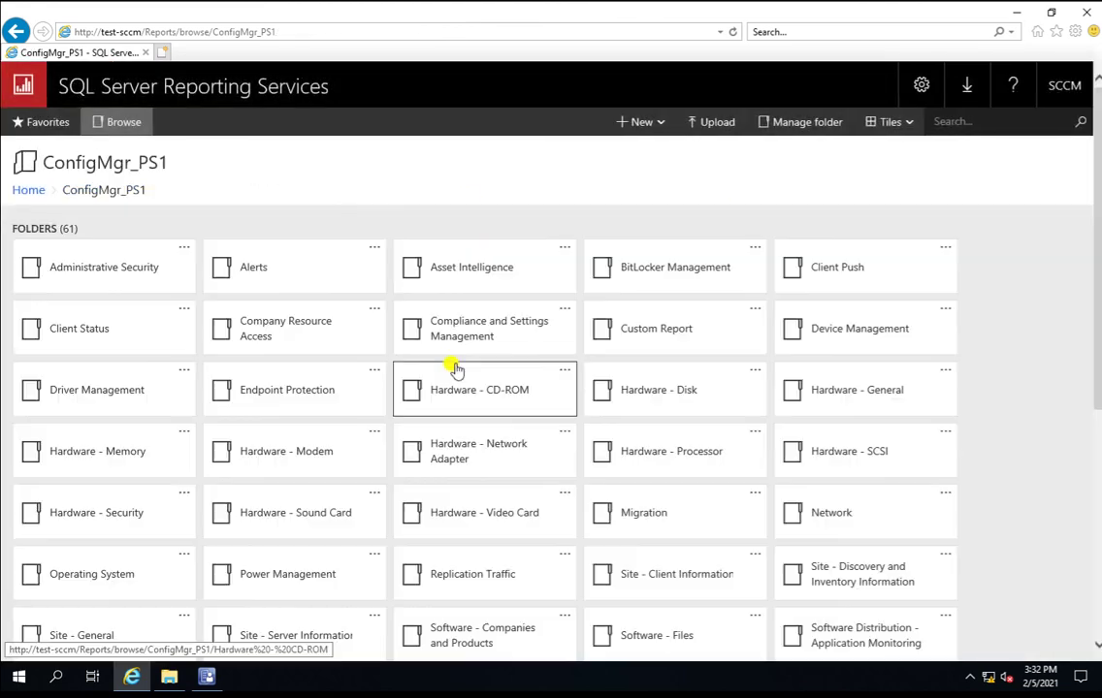
pyautogui.moveTo(1099, 231); pyautogui.dragTo(1098, 419)
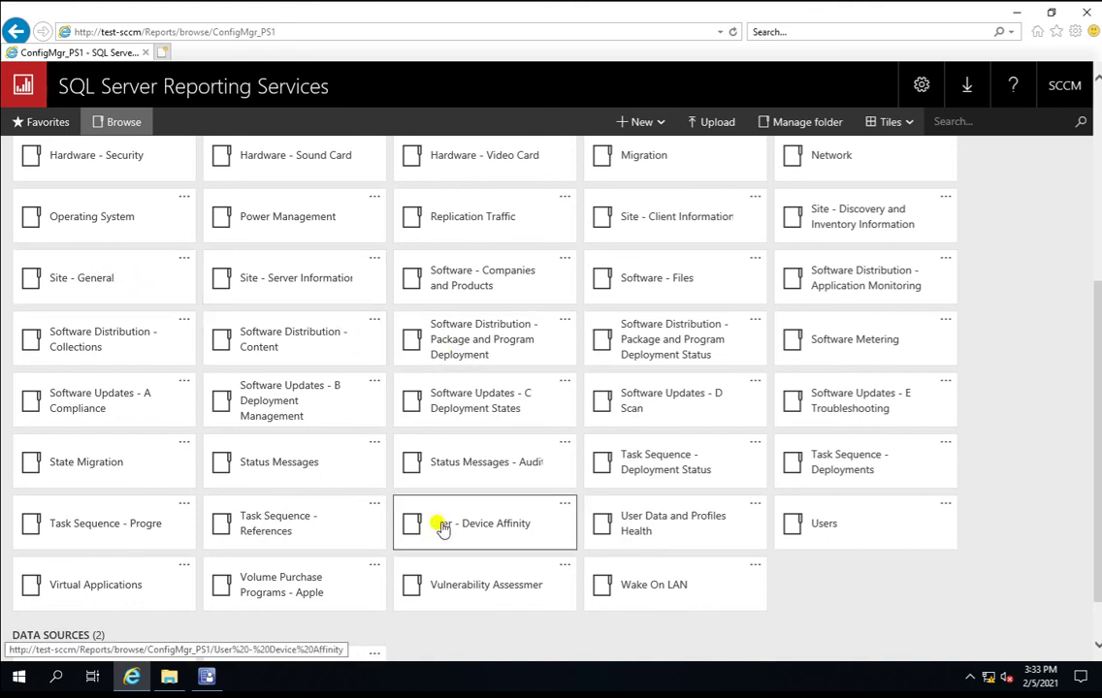
pyautogui.click(373, 446)
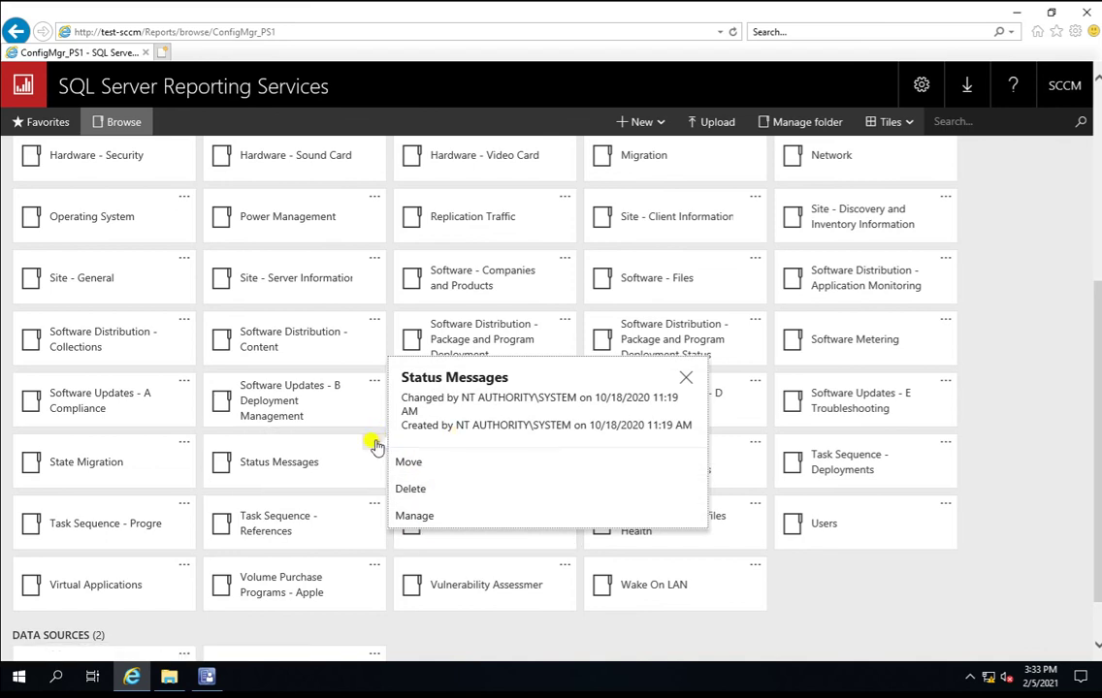
pyautogui.click(376, 447)
pyautogui.click(376, 446)
# Step: Open Management 4 - Deployments that target a collection from the Software Updates - B Deployment Management folder for editing in Report Builder
pyautogui.click(284, 409)
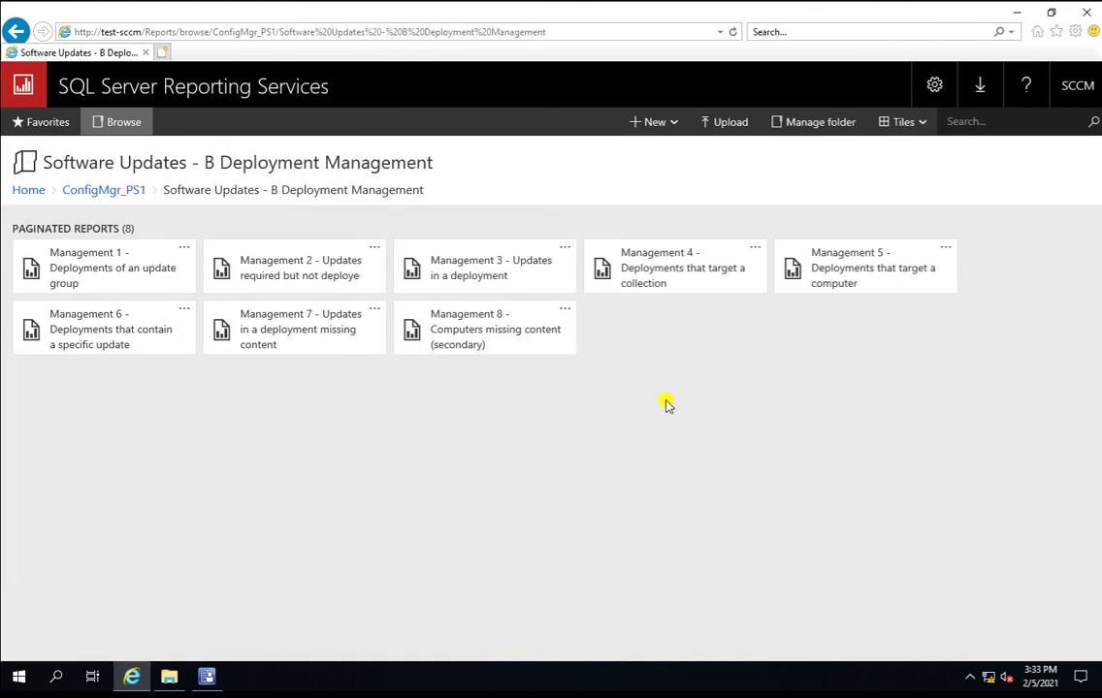
pyautogui.click(755, 250)
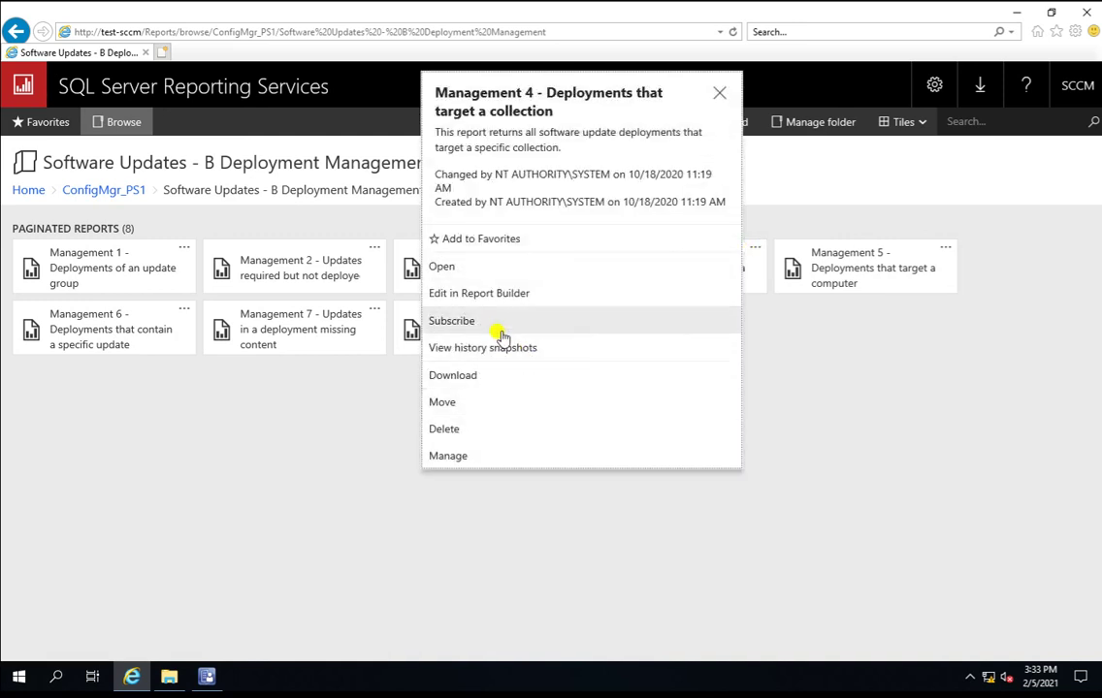
pyautogui.click(487, 295)
pyautogui.click(583, 358)
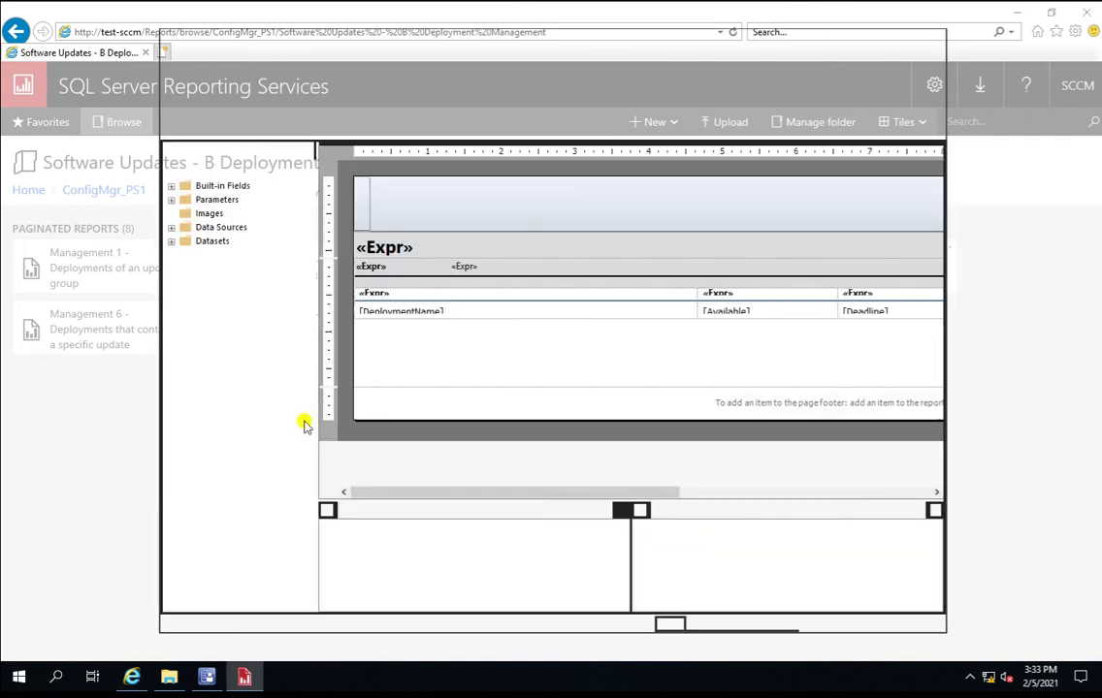
# Step: Expand the report's datasets and data sources, close Report Builder, and dismiss the report-opening notice in the browser
pyautogui.click(171, 239)
pyautogui.click(172, 228)
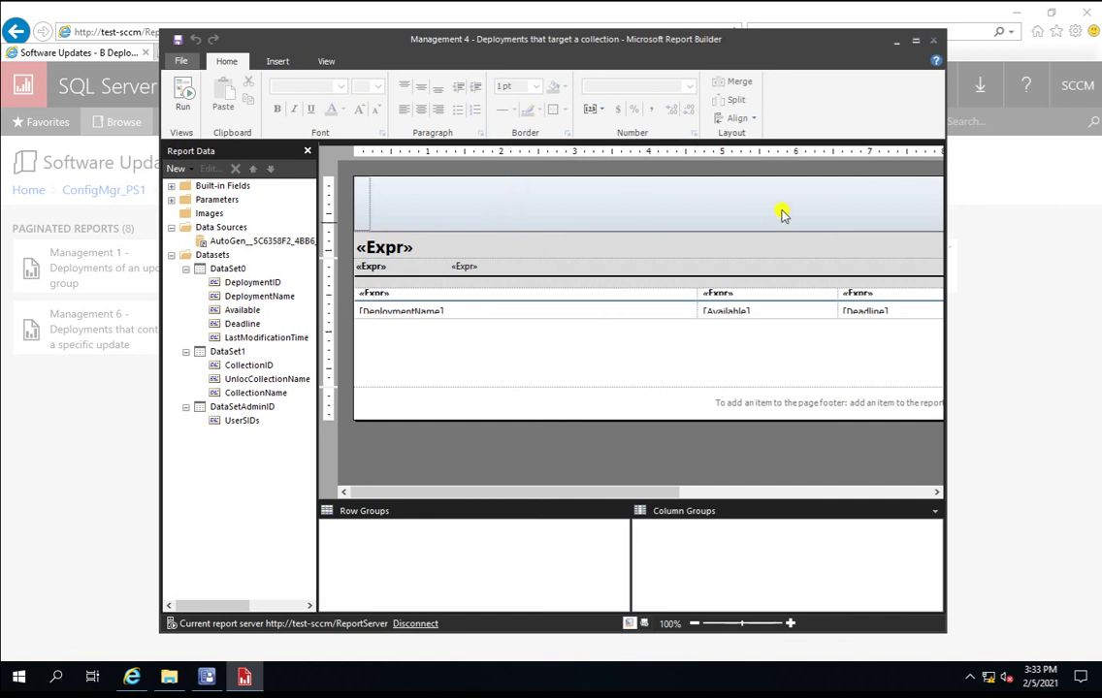
pyautogui.click(914, 40)
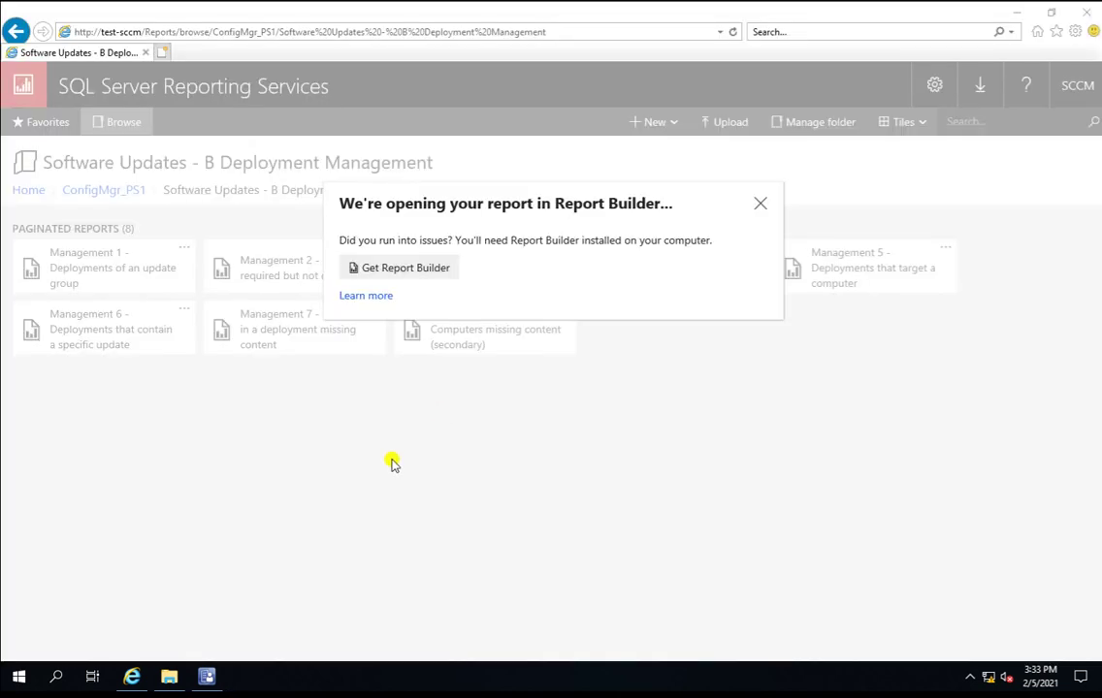
pyautogui.click(759, 202)
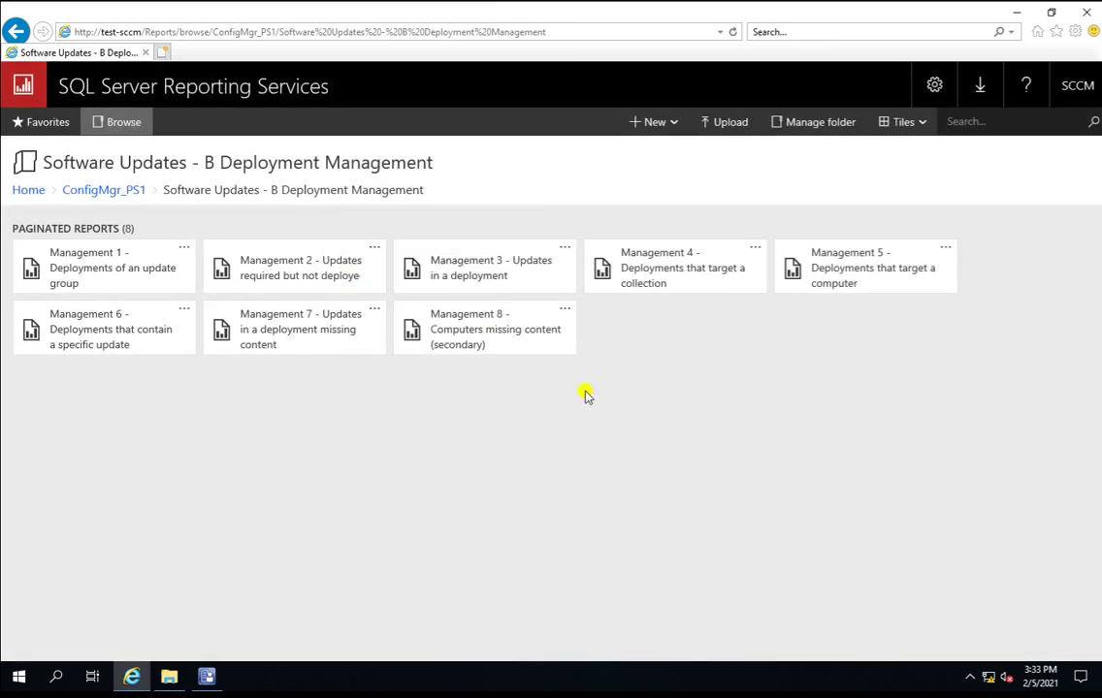
# Step: Download the Management 4 - Deployments that target a collection report and save it to the Desktop
pyautogui.click(754, 249)
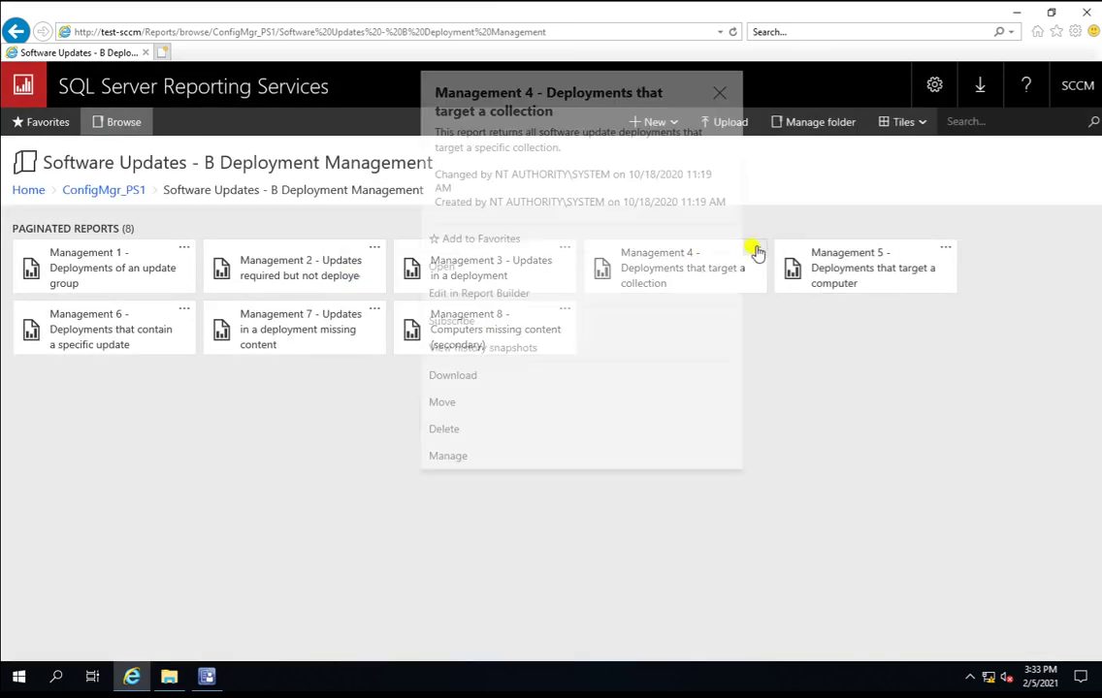
pyautogui.click(501, 379)
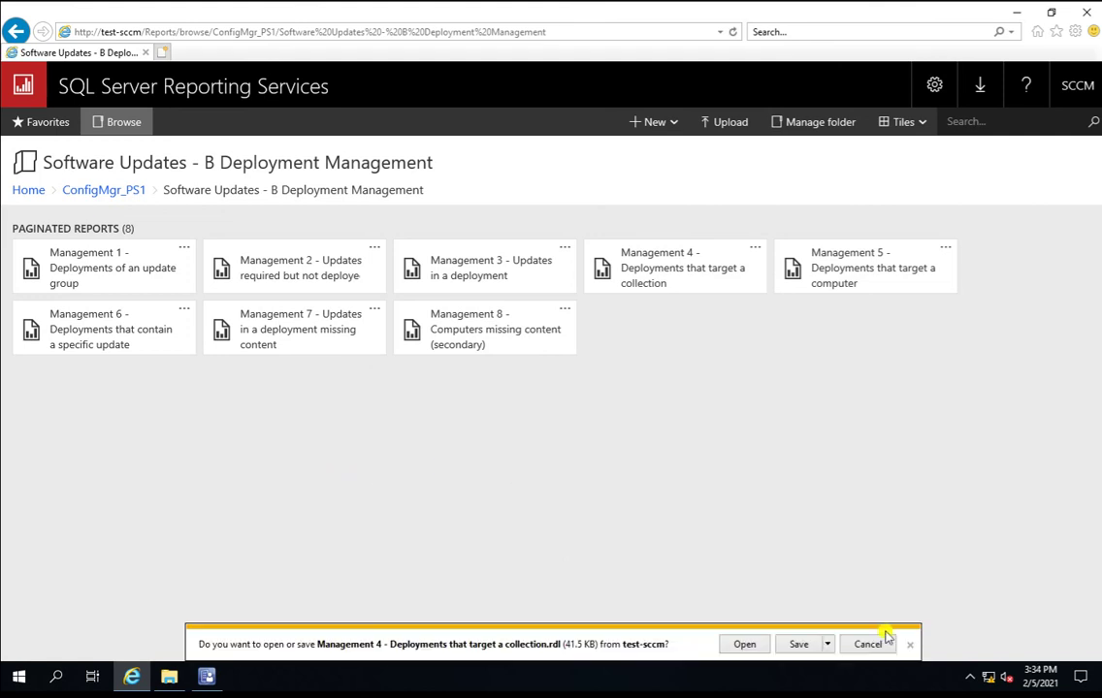
pyautogui.click(827, 645)
pyautogui.click(858, 628)
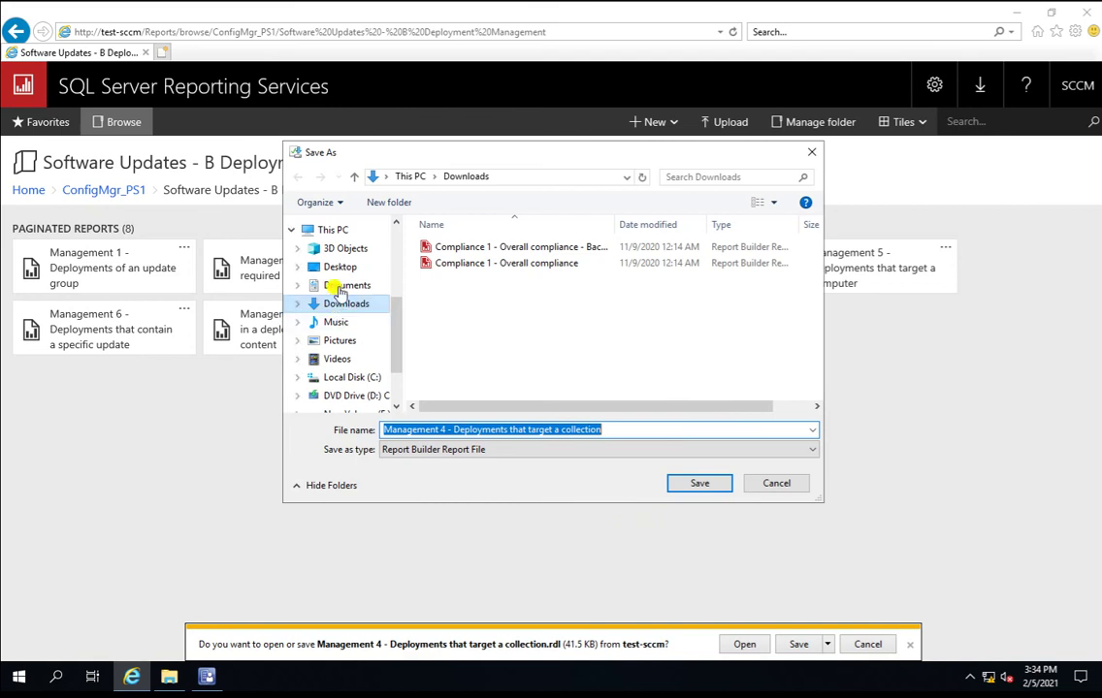
pyautogui.click(316, 267)
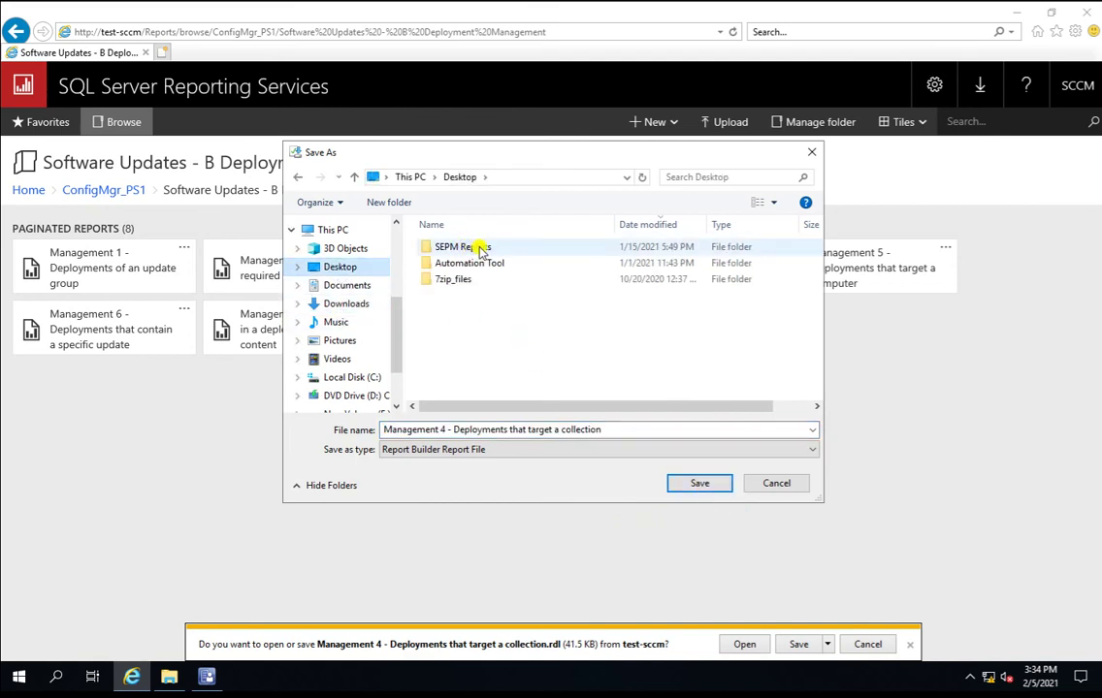
pyautogui.click(706, 483)
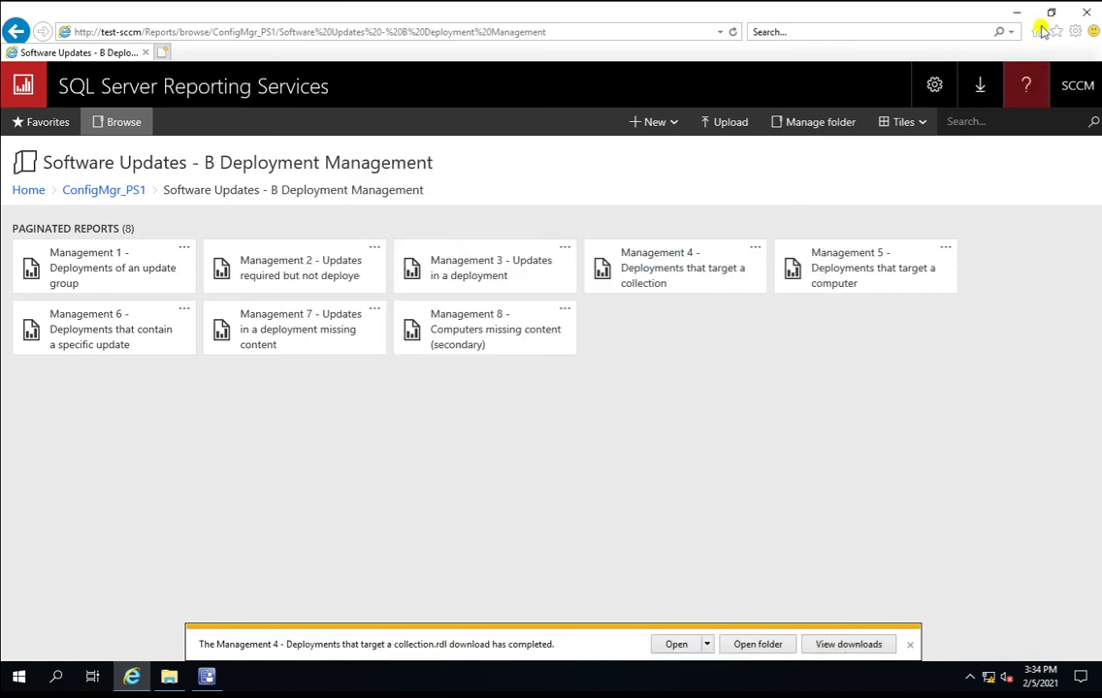
# Step: Minimize the browser, move the downloaded Management 4 report file to a free spot on the desktop, and open it in Report Builder
pyautogui.click(1018, 9)
pyautogui.click(1018, 11)
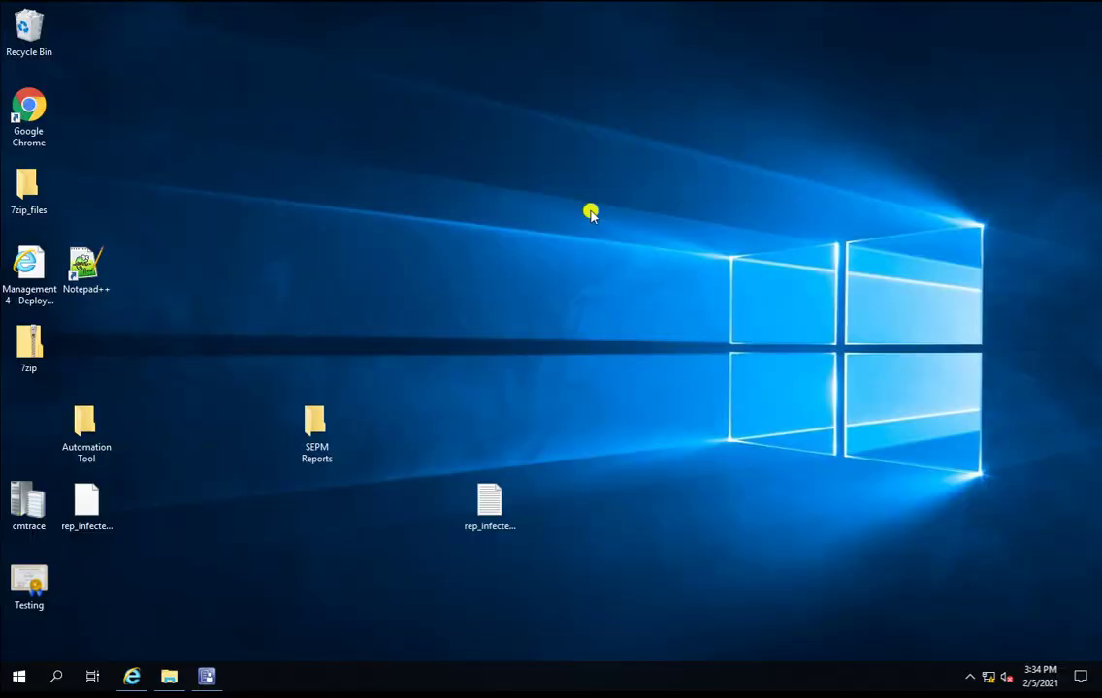
pyautogui.click(29, 257)
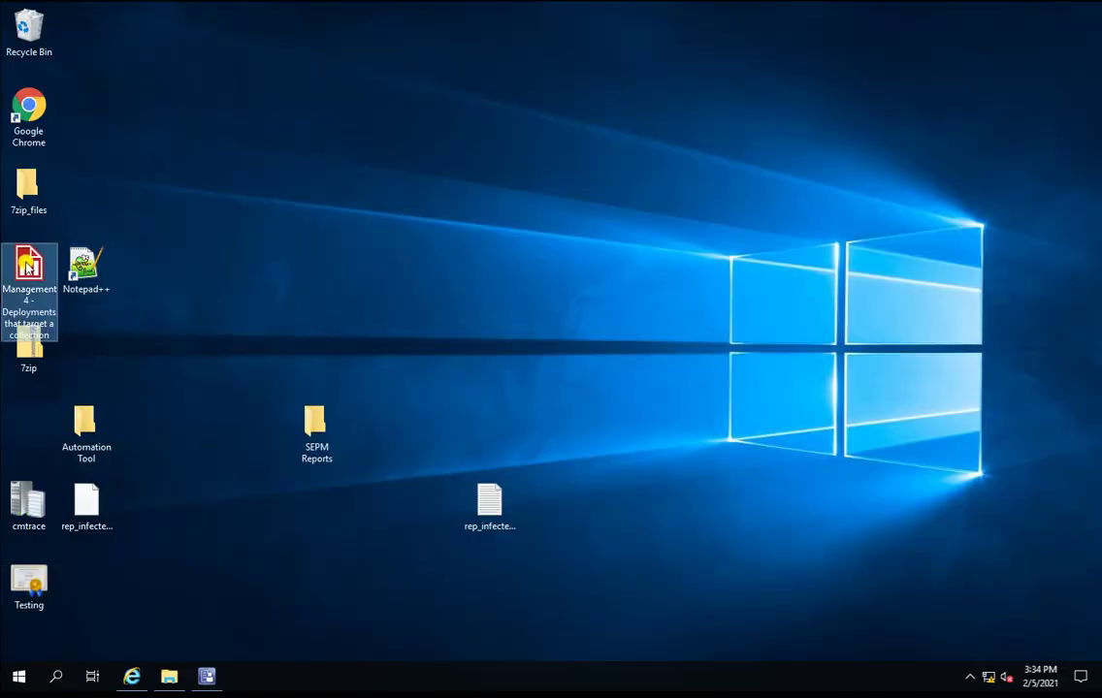
pyautogui.moveTo(367, 210); pyautogui.dragTo(316, 177)
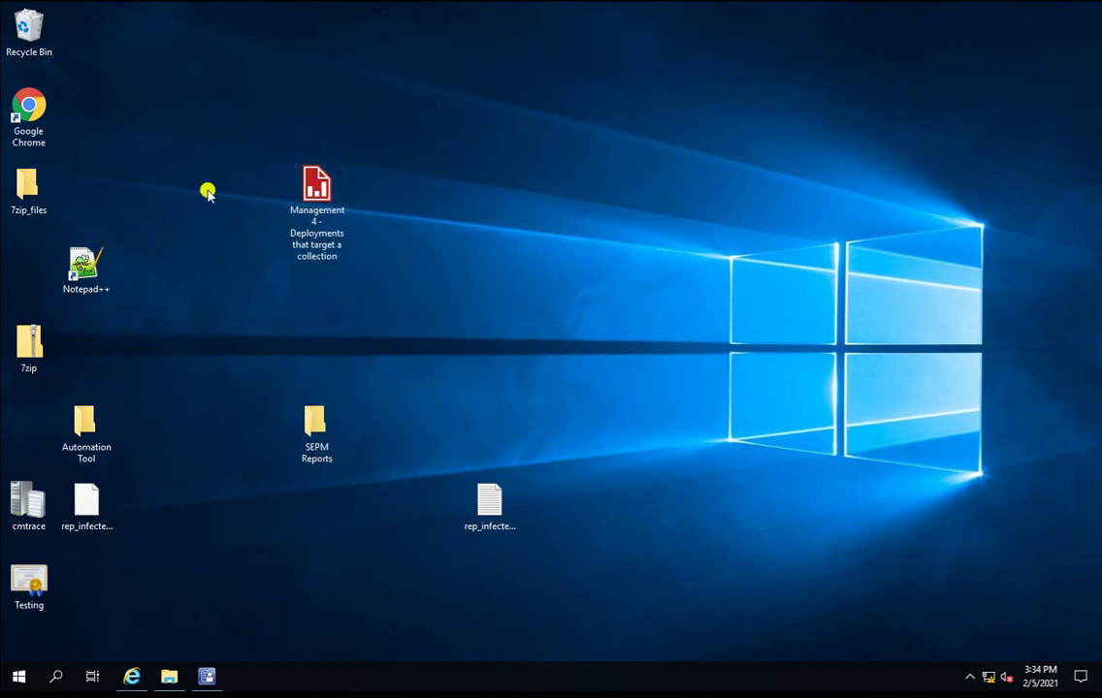
pyautogui.doubleClick(312, 192)
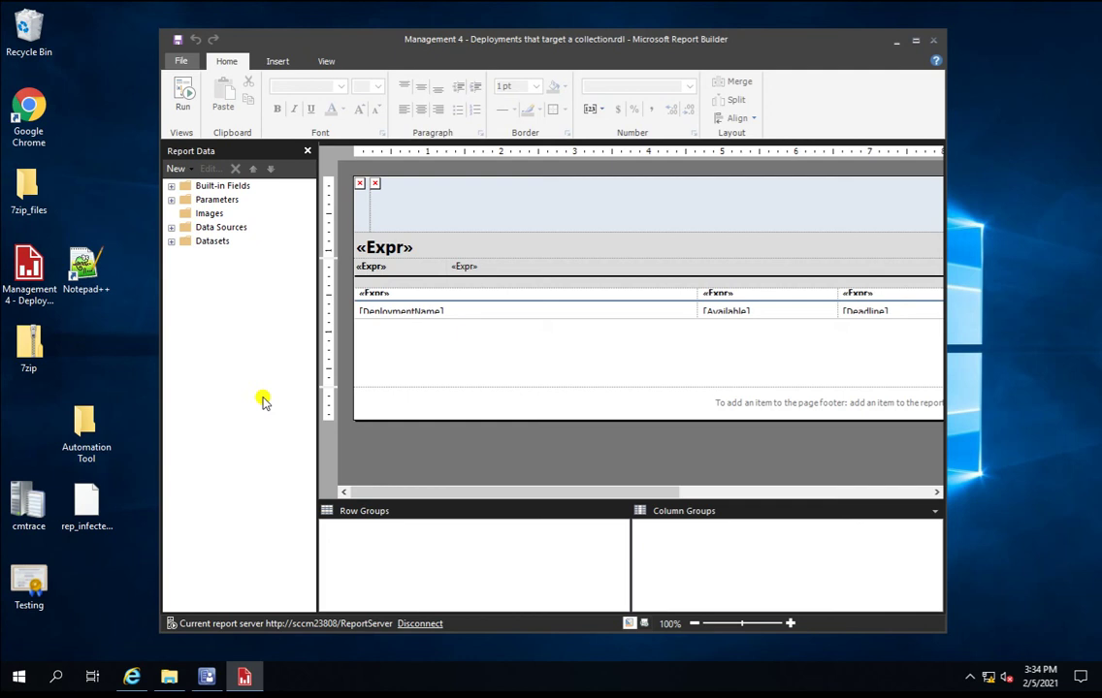
# Step: Expand the report's data sources, try to run the report, and dismiss the resulting message
pyautogui.click(171, 227)
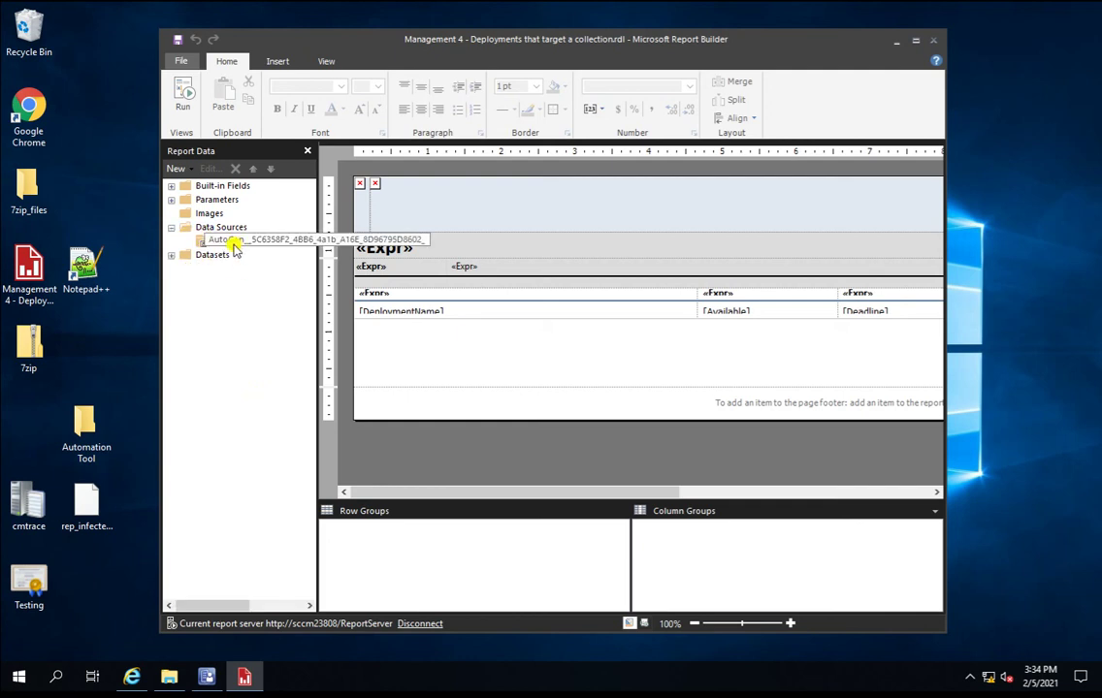
pyautogui.click(183, 95)
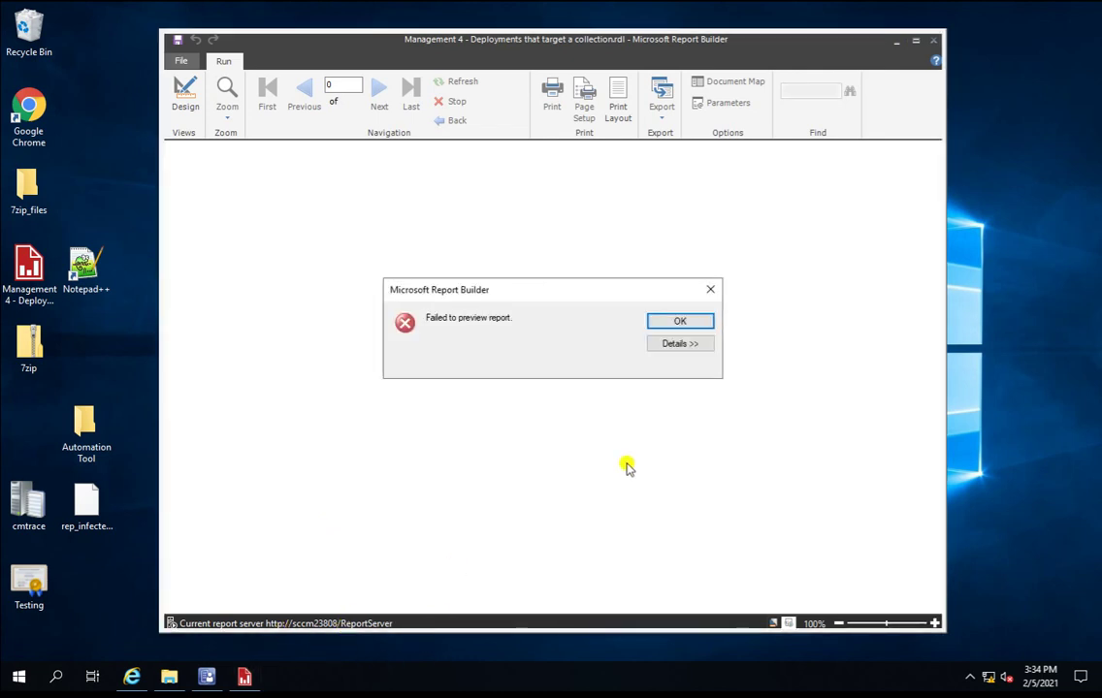
pyautogui.click(692, 319)
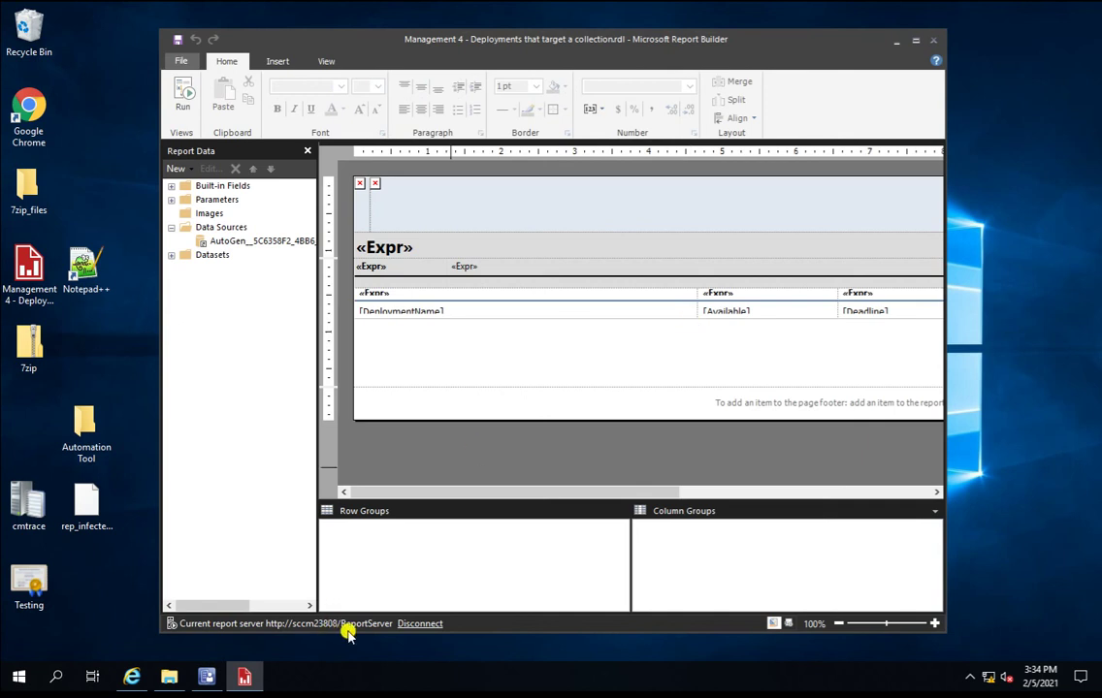
pyautogui.click(417, 624)
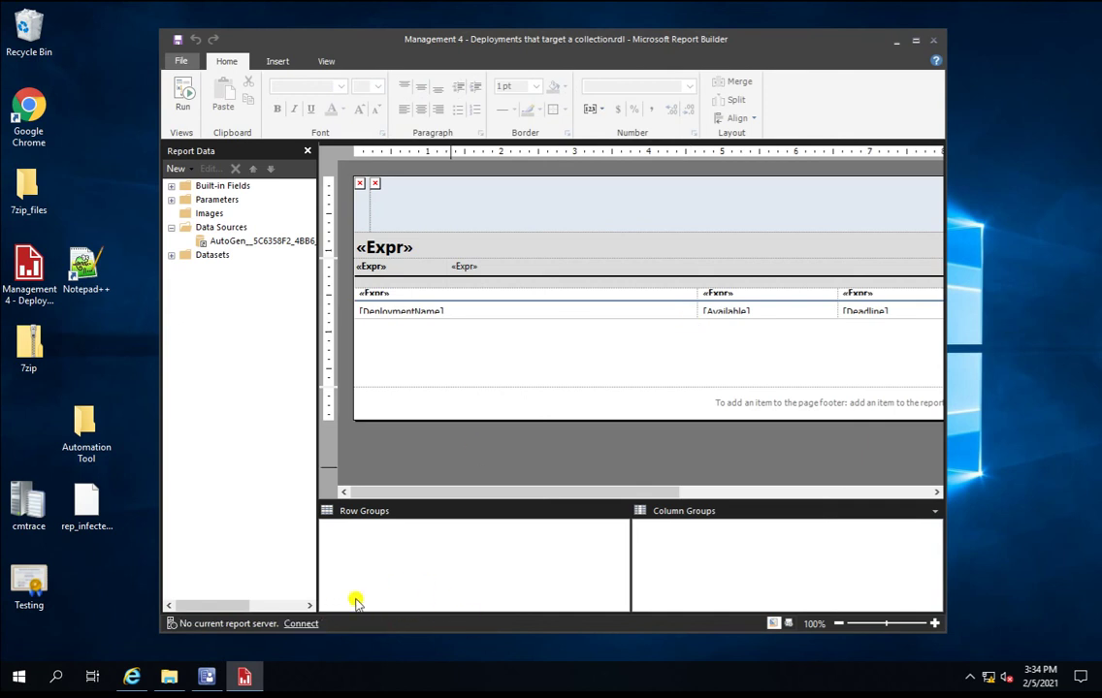
pyautogui.click(303, 623)
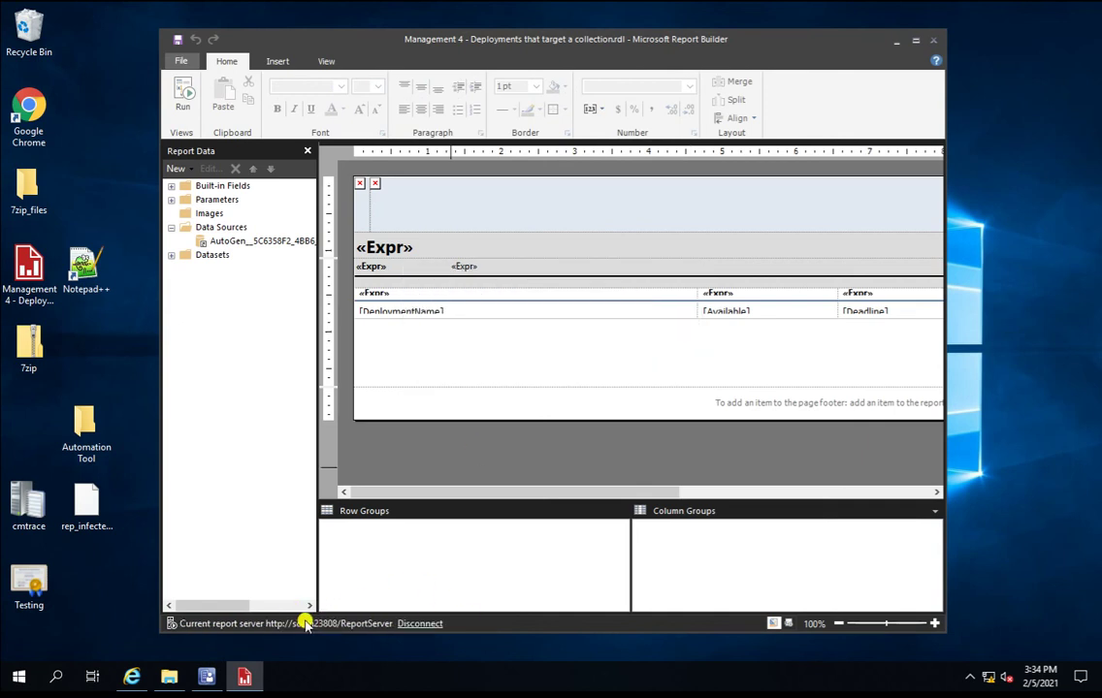
pyautogui.click(415, 623)
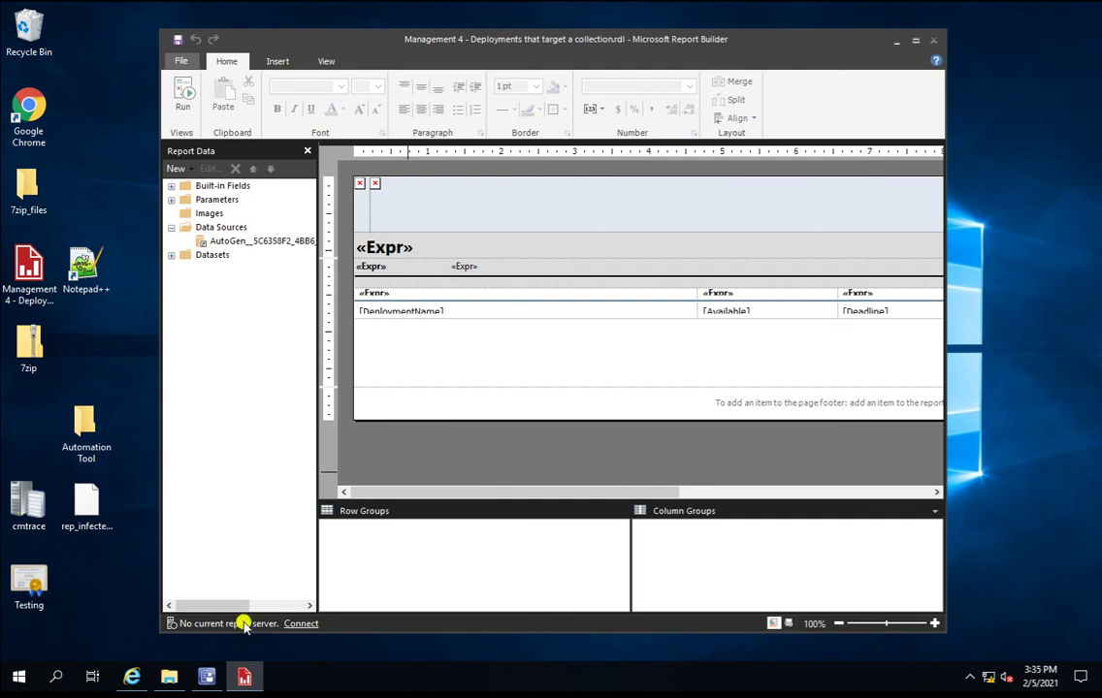
pyautogui.click(304, 625)
pyautogui.click(183, 61)
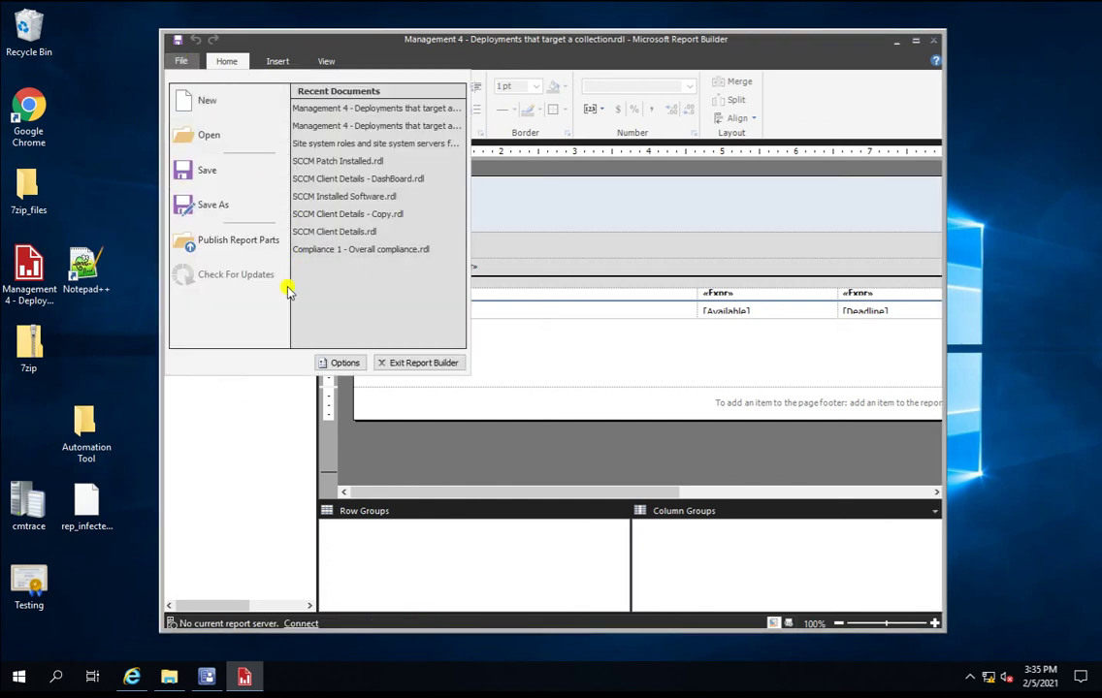
pyautogui.click(272, 61)
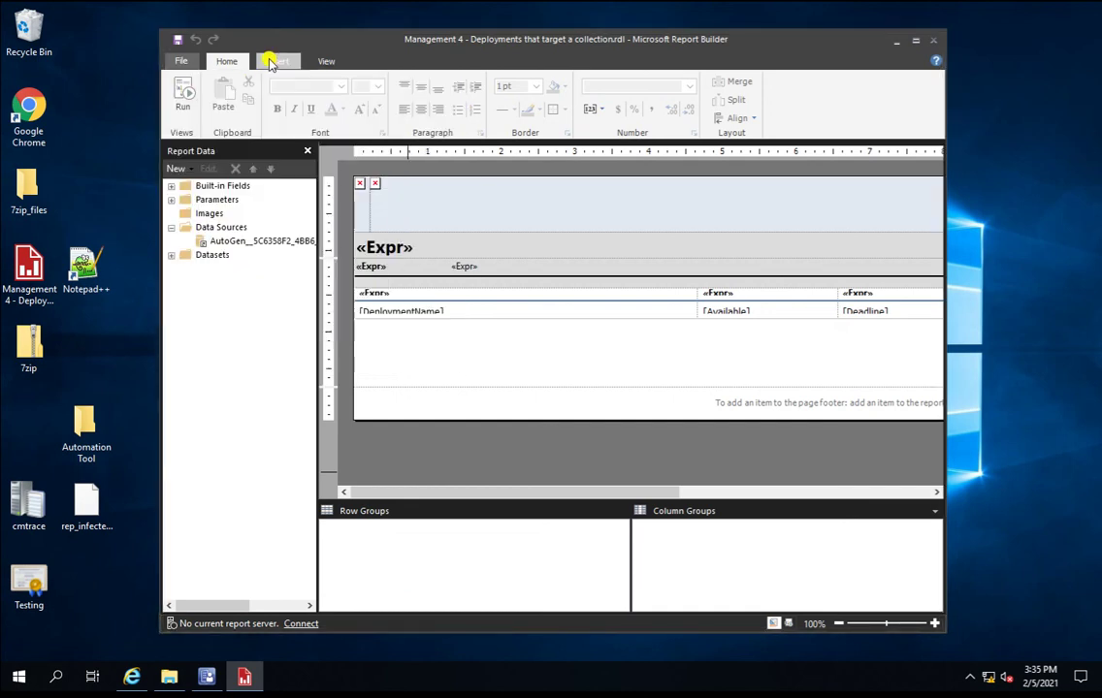
pyautogui.click(279, 62)
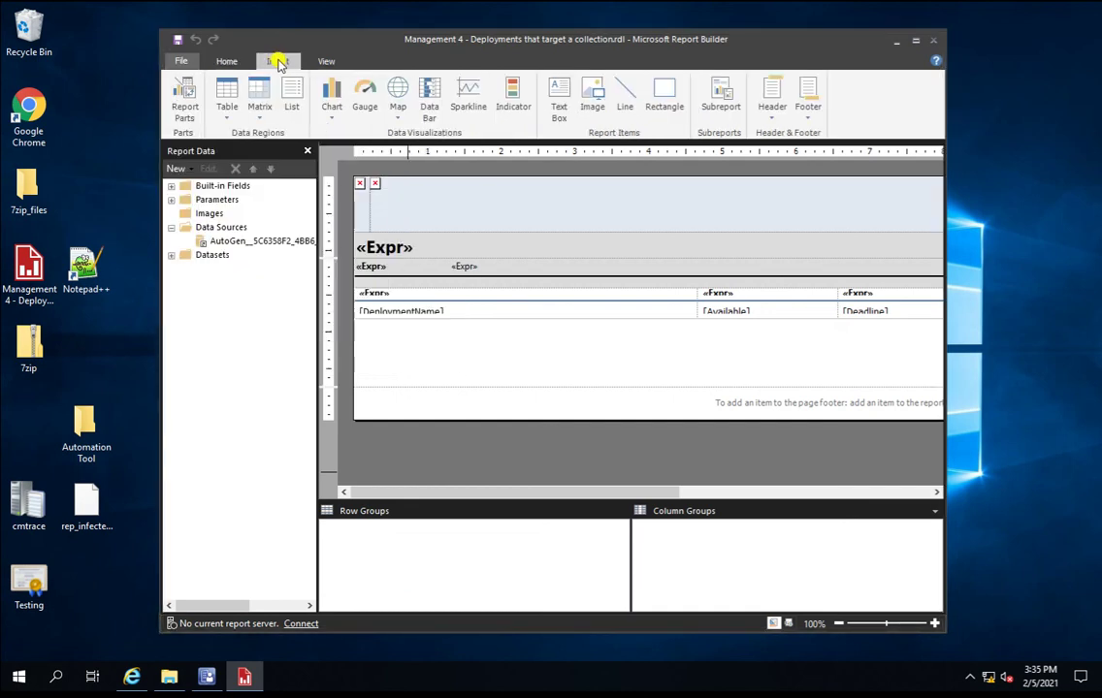
pyautogui.click(228, 61)
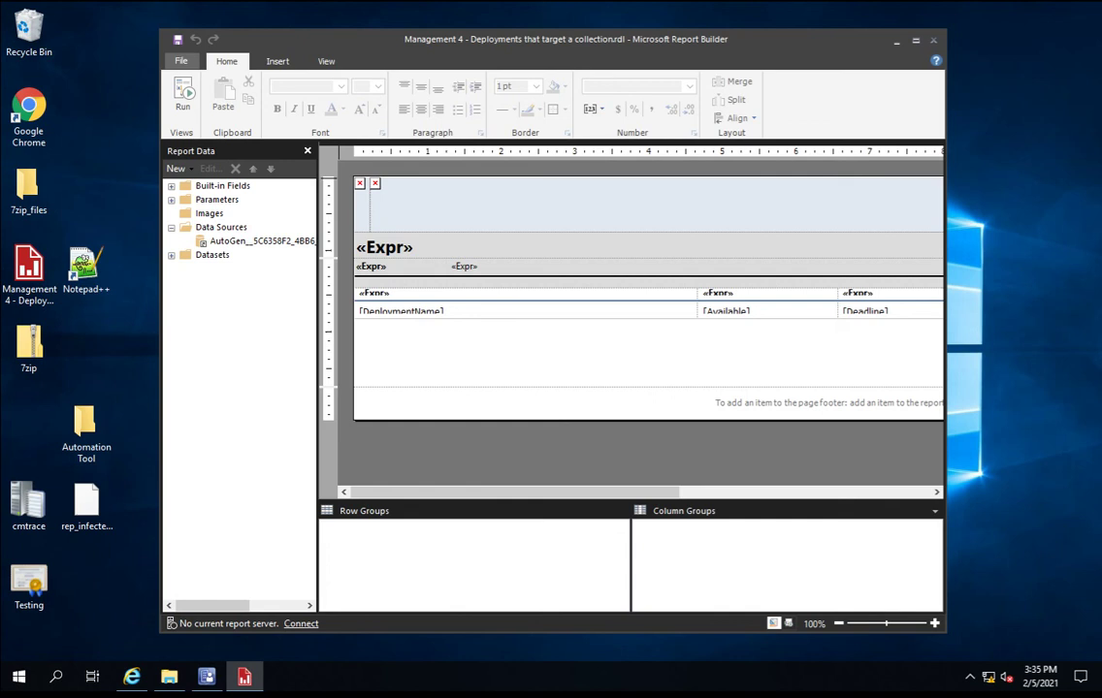
pyautogui.click(221, 227)
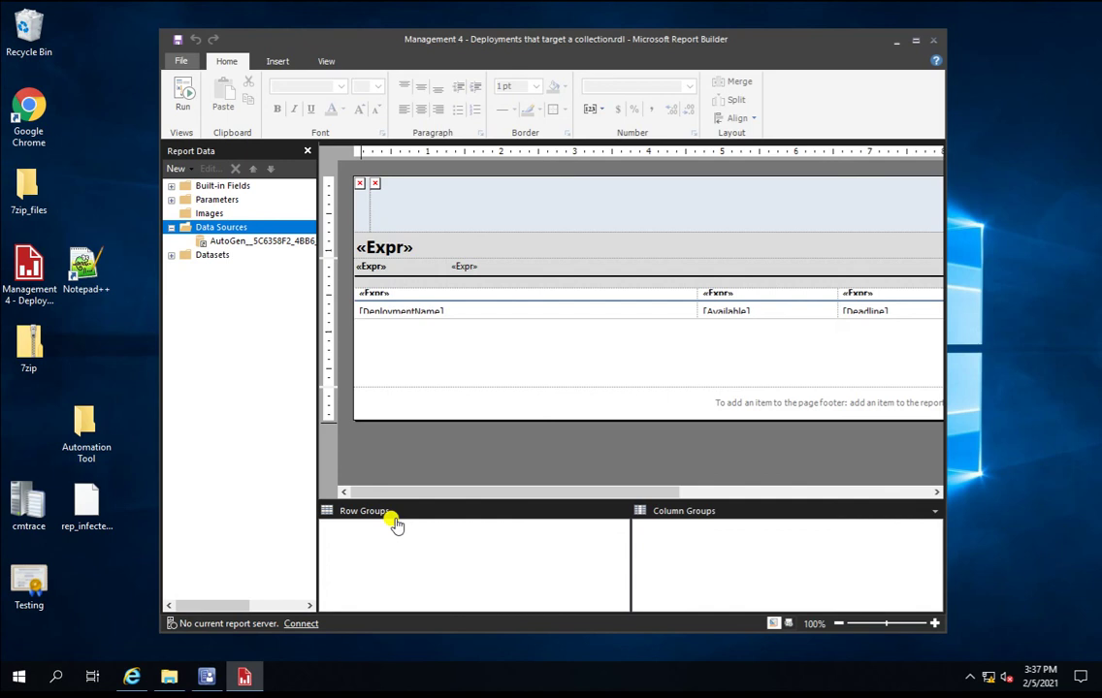
pyautogui.rightClick(243, 227)
pyautogui.click(289, 237)
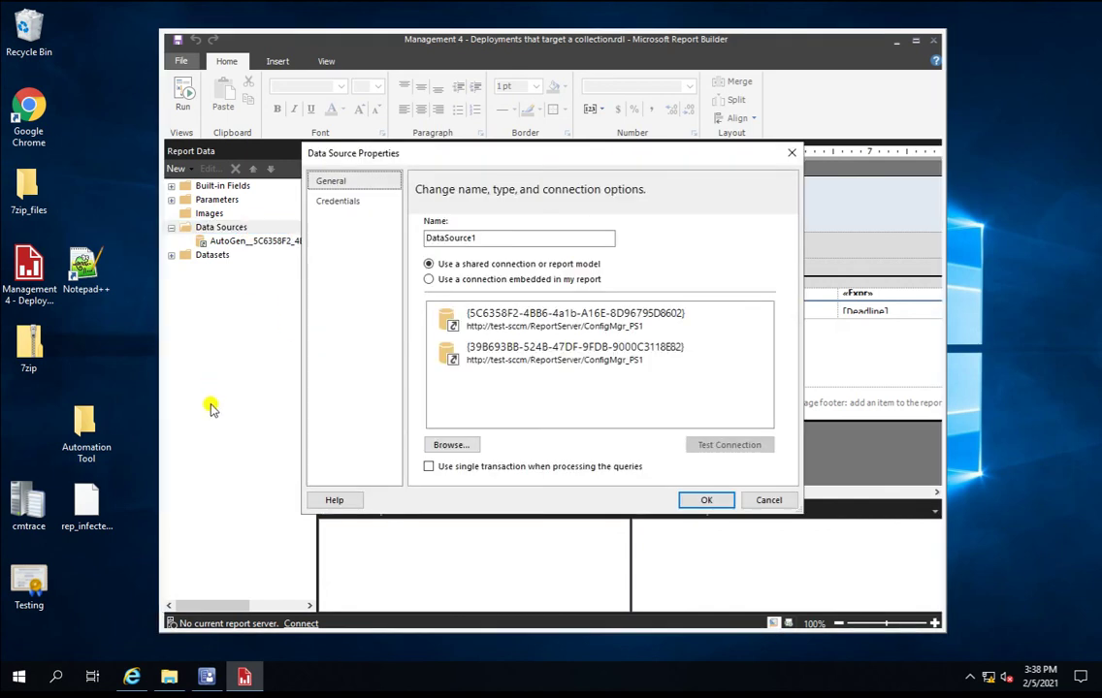
pyautogui.click(464, 445)
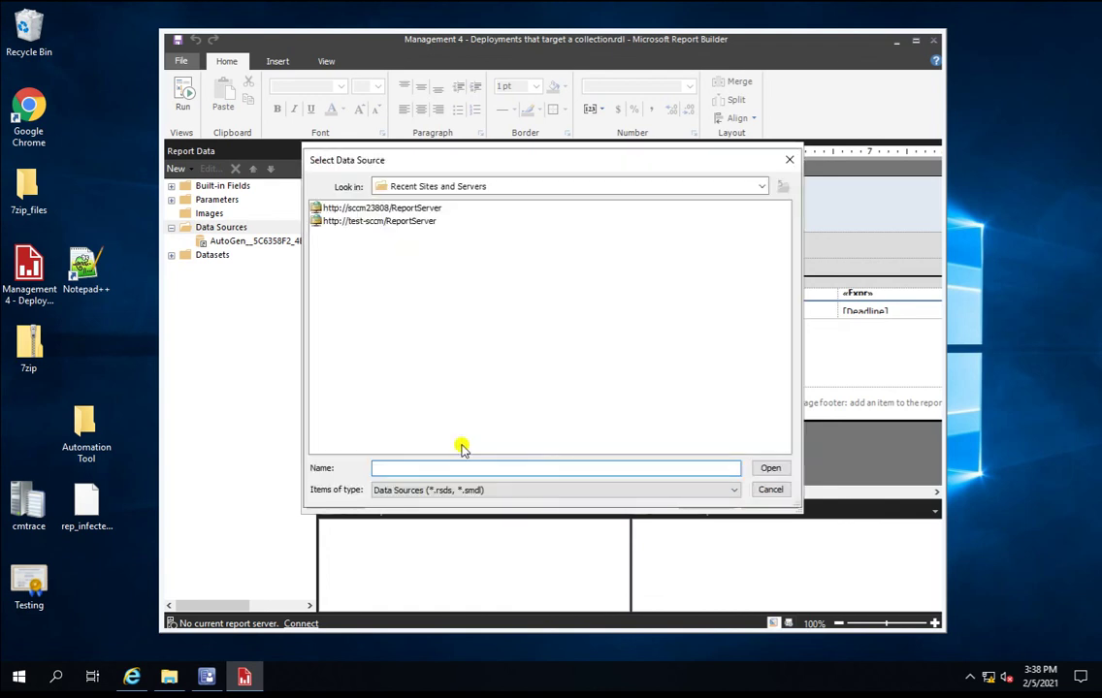
pyautogui.click(379, 209)
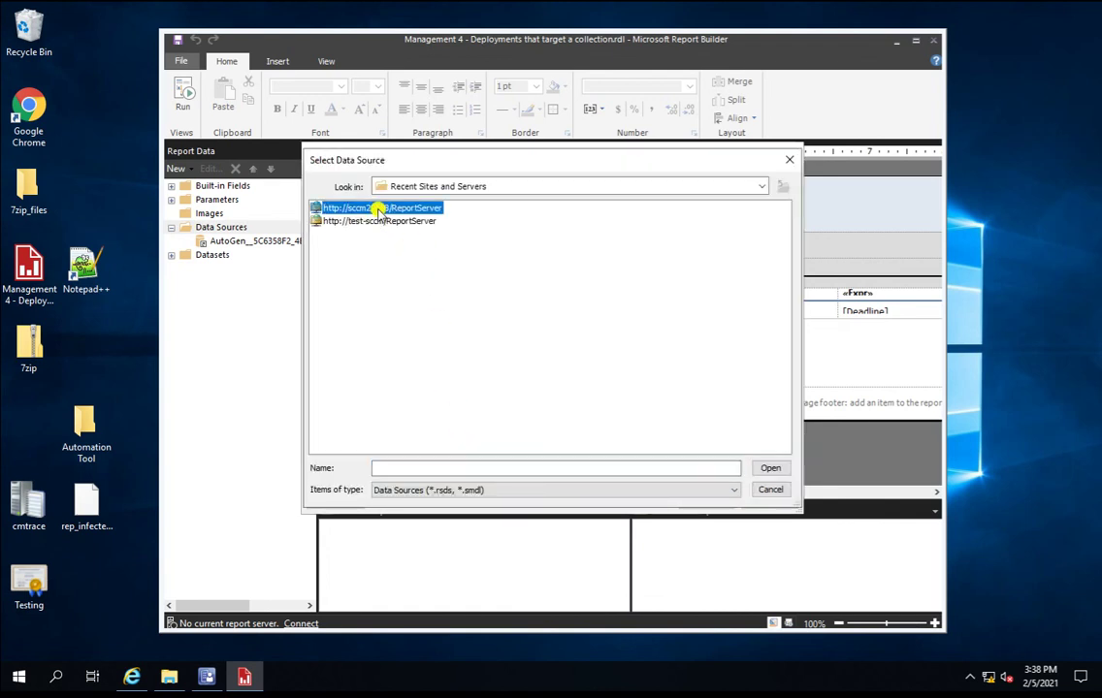
pyautogui.click(387, 222)
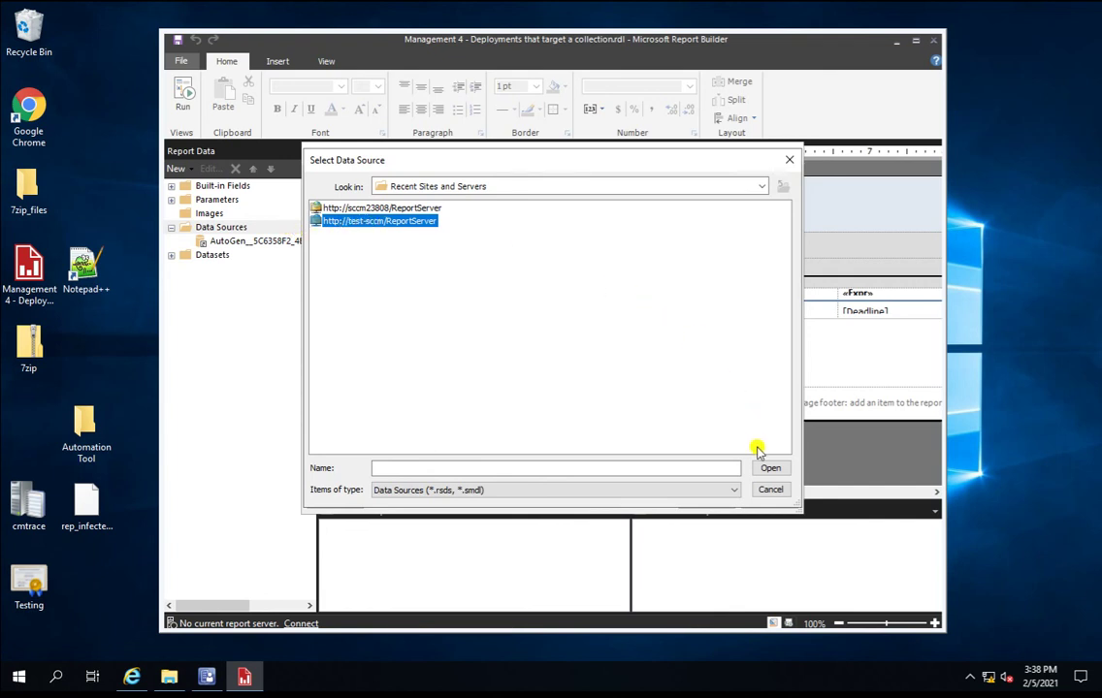
pyautogui.click(771, 470)
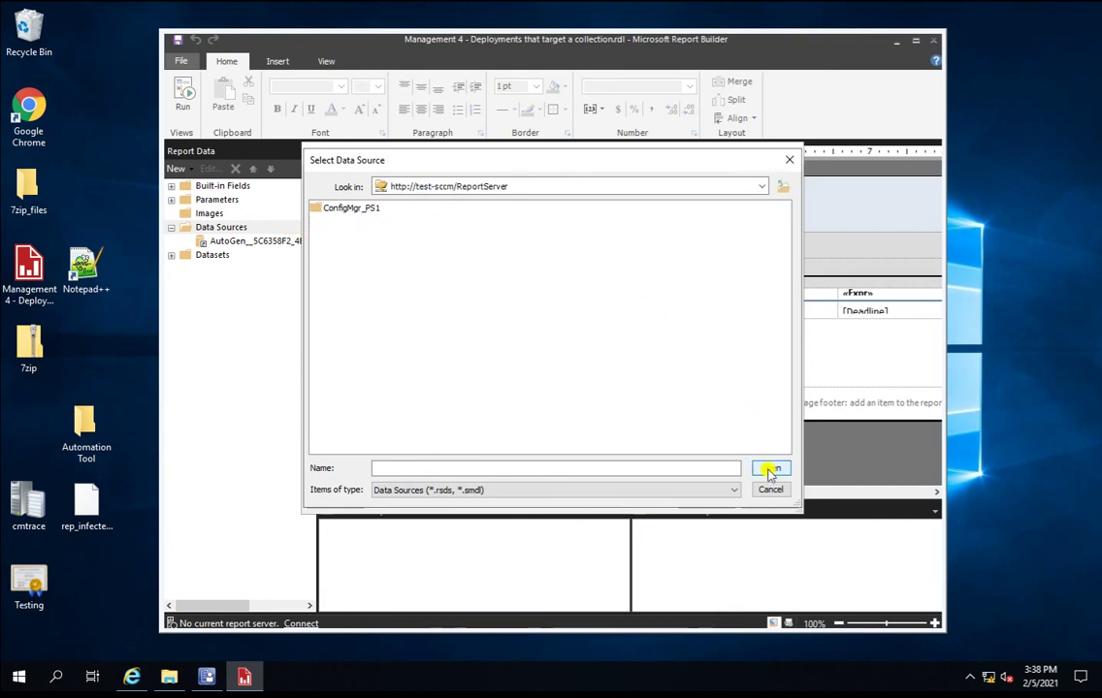
pyautogui.doubleClick(359, 211)
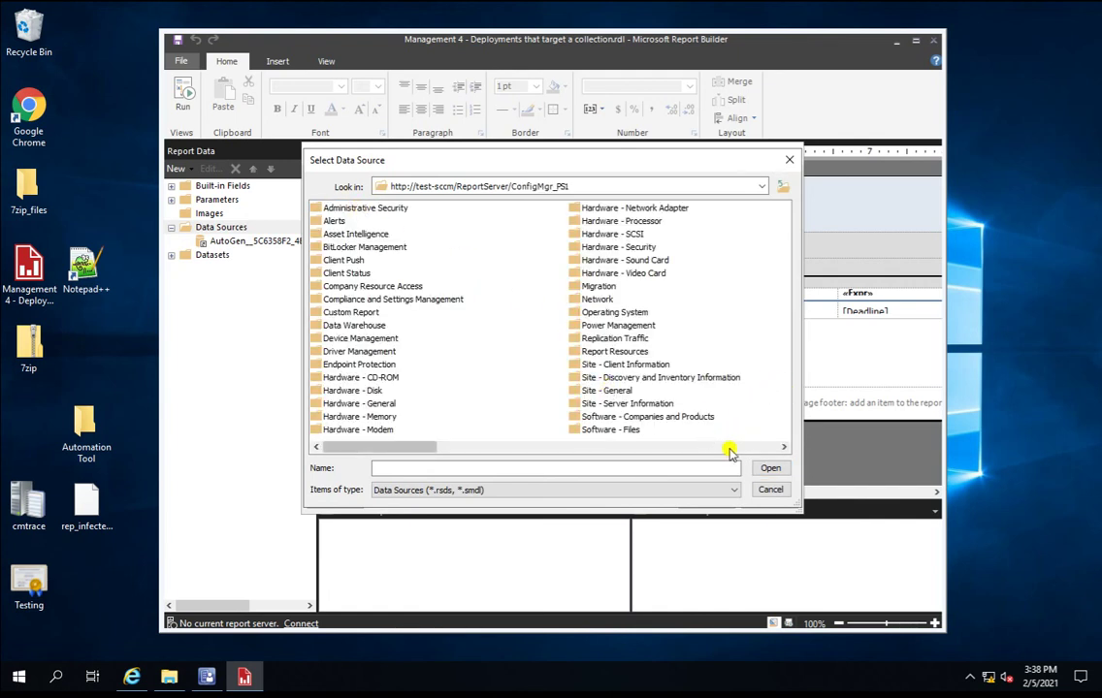
# Step: Select the shared data source {39B693BB-524B-47DF-9FDB-9000C3118E82} from the ConfigMgr_PS1 folder for DataSource1
pyautogui.click(729, 448)
pyautogui.click(730, 448)
pyautogui.click(732, 449)
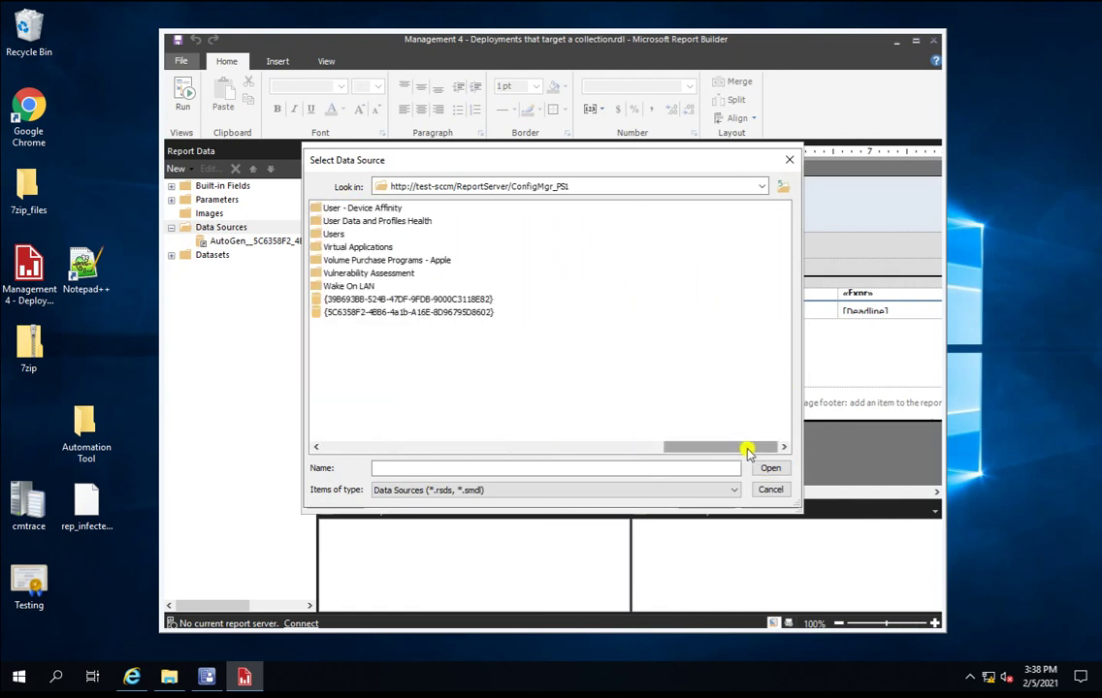
pyautogui.click(467, 301)
pyautogui.doubleClick(467, 301)
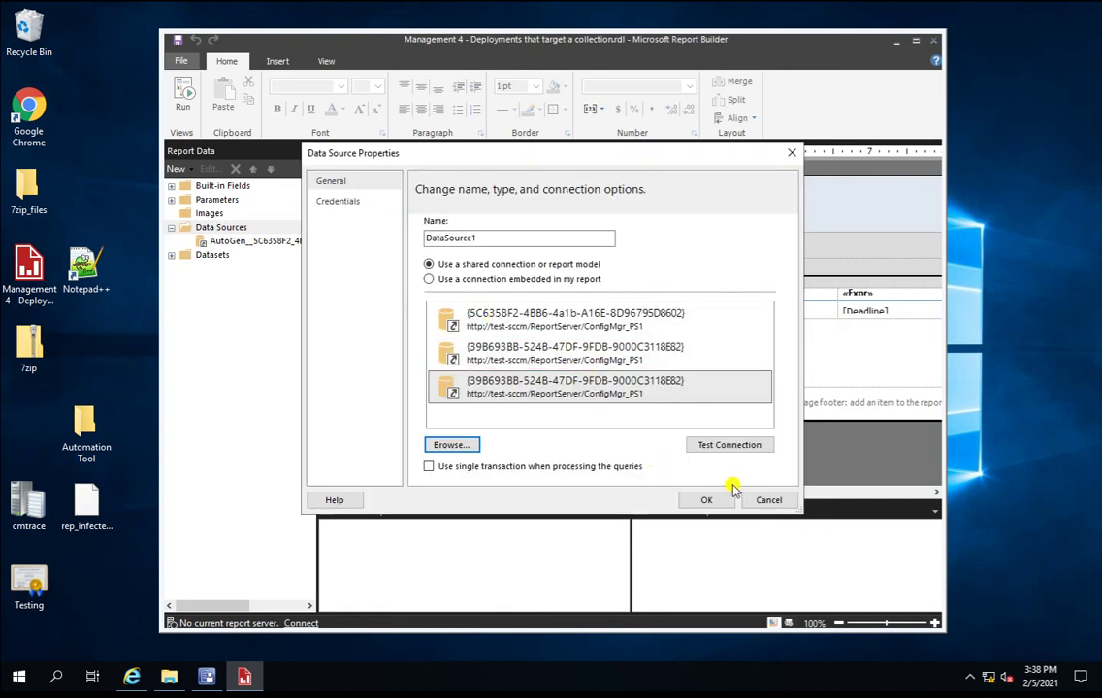
# Step: Test the connection of the newly added shared data source and of the existing {39B693BB-524B-47DF-9FDB-9000C3118E82} entry
pyautogui.click(723, 447)
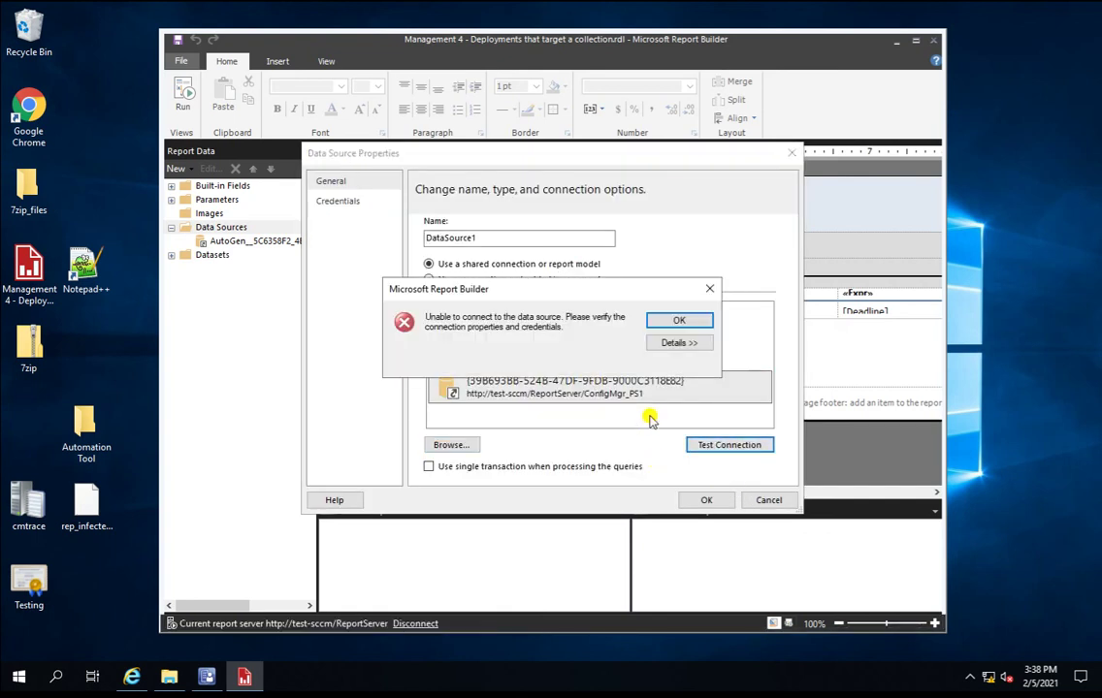
pyautogui.click(676, 320)
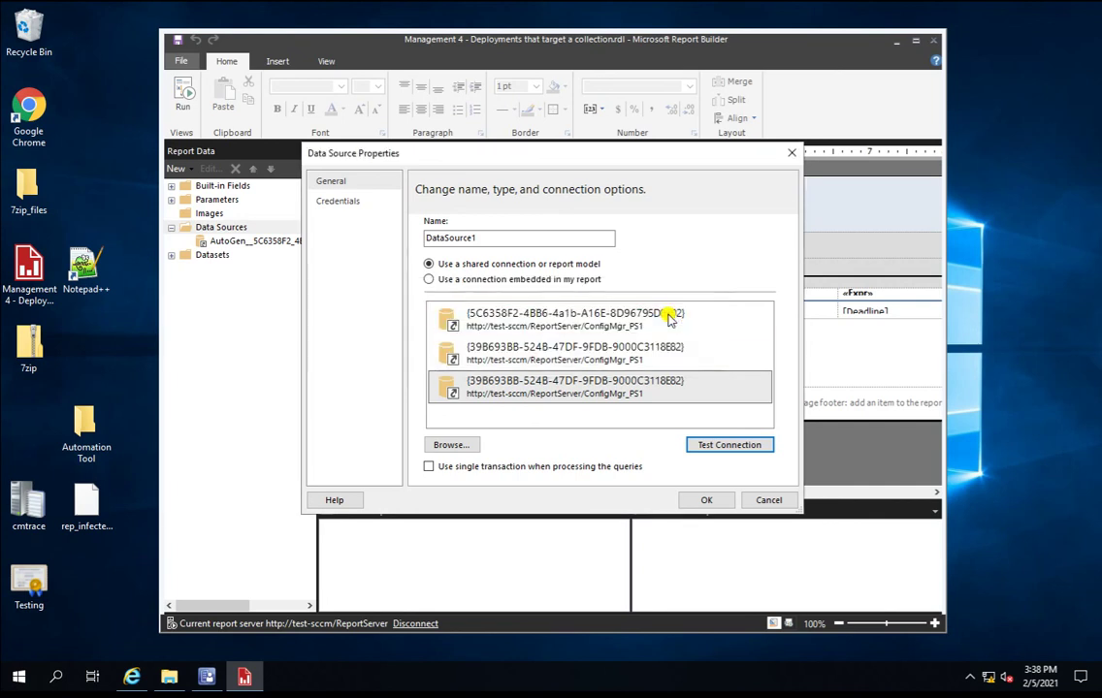
pyautogui.click(621, 355)
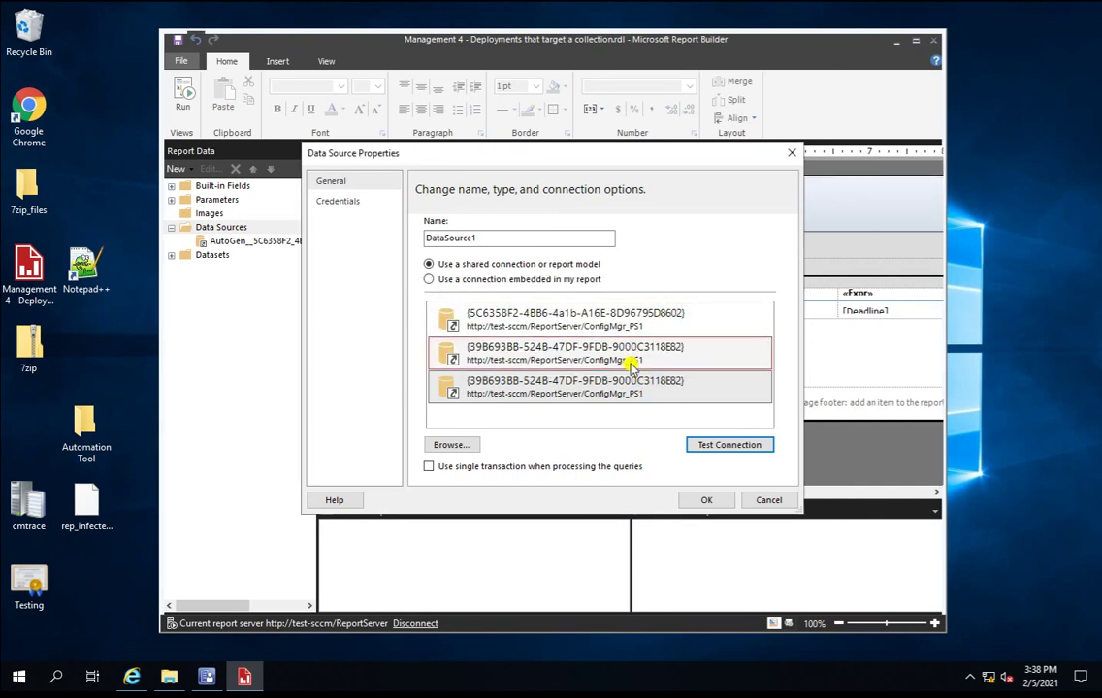
pyautogui.click(729, 445)
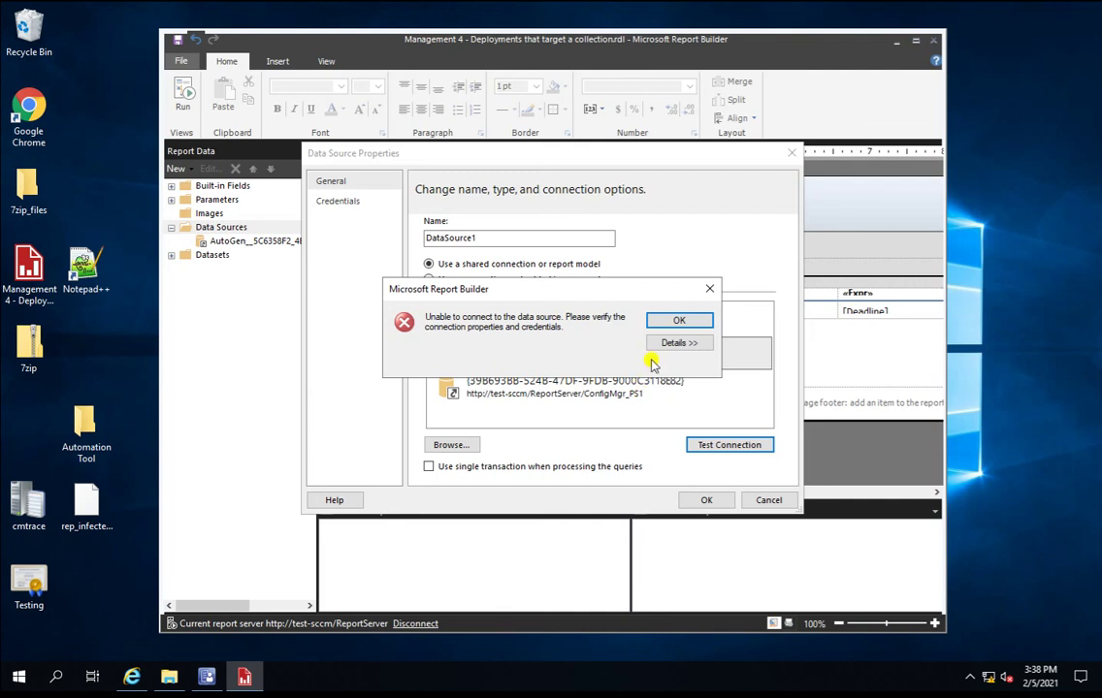
# Step: Select the shared connection {5C6358F2-4BB6-4a1b-A16E-8D96795D8602} for DataSource1, test it and add the data source to the report
pyautogui.click(681, 320)
pyautogui.click(657, 316)
pyautogui.click(743, 446)
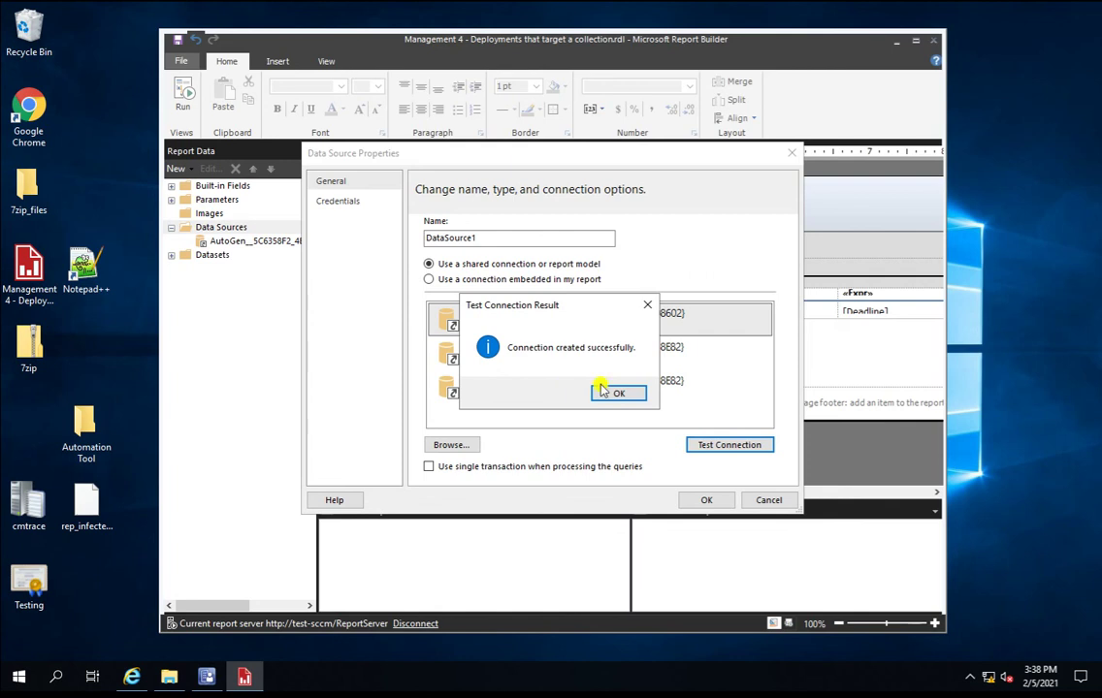
pyautogui.click(619, 391)
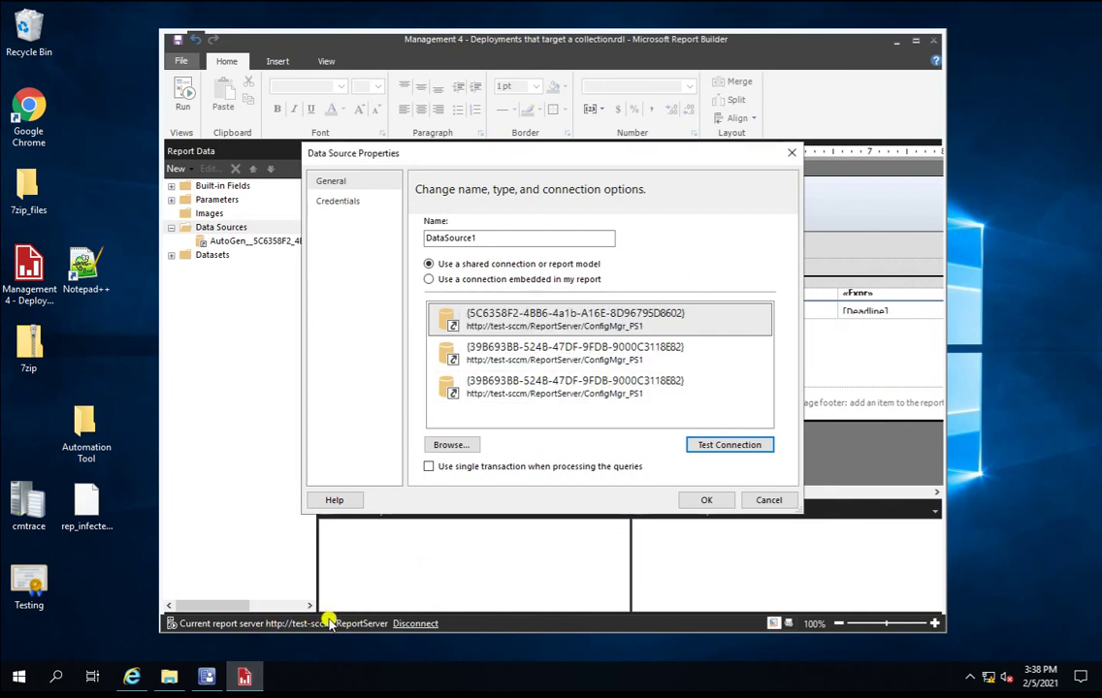
pyautogui.click(706, 499)
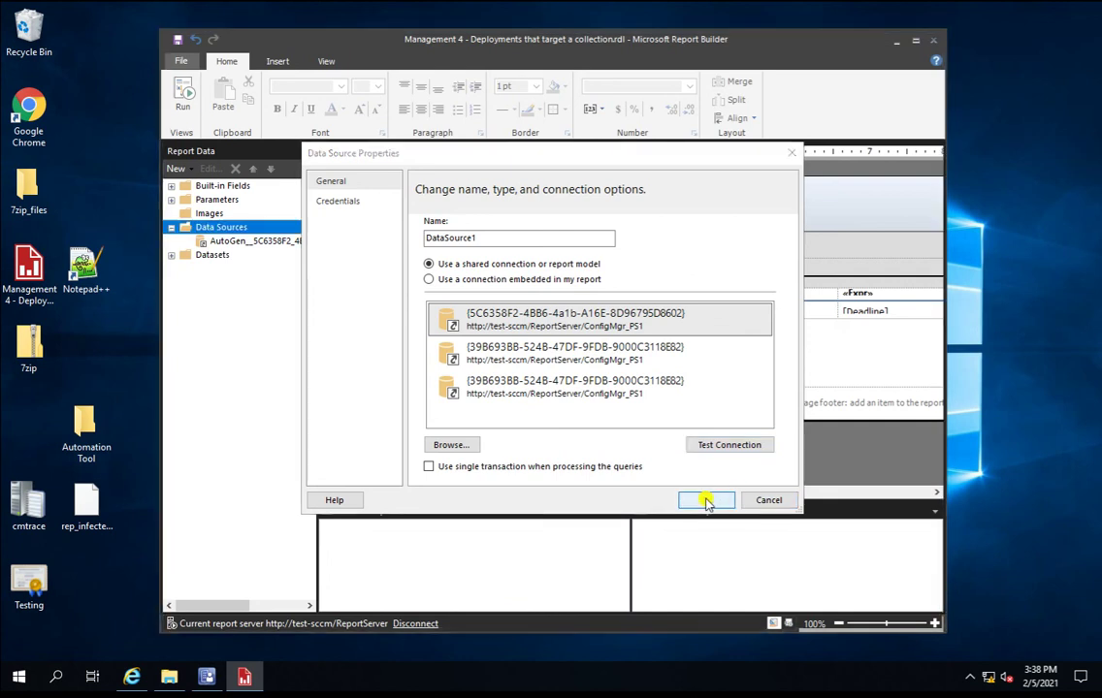
# Step: Try running the report with both data sources present, then return to the design view
pyautogui.click(236, 241)
pyautogui.click(237, 253)
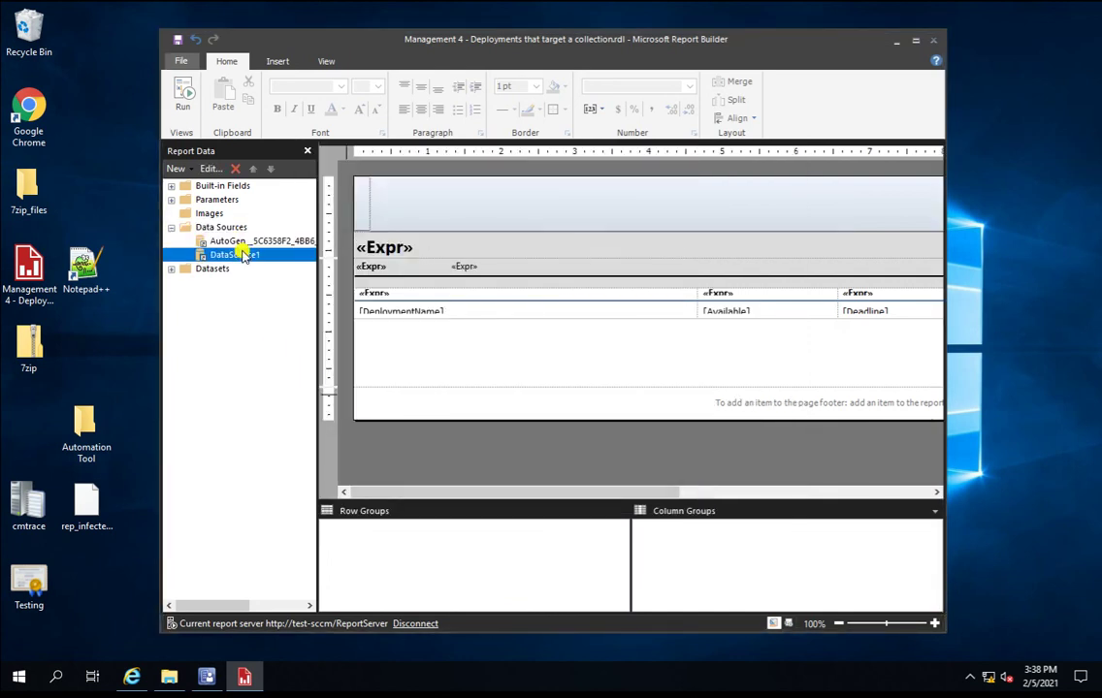
pyautogui.click(183, 95)
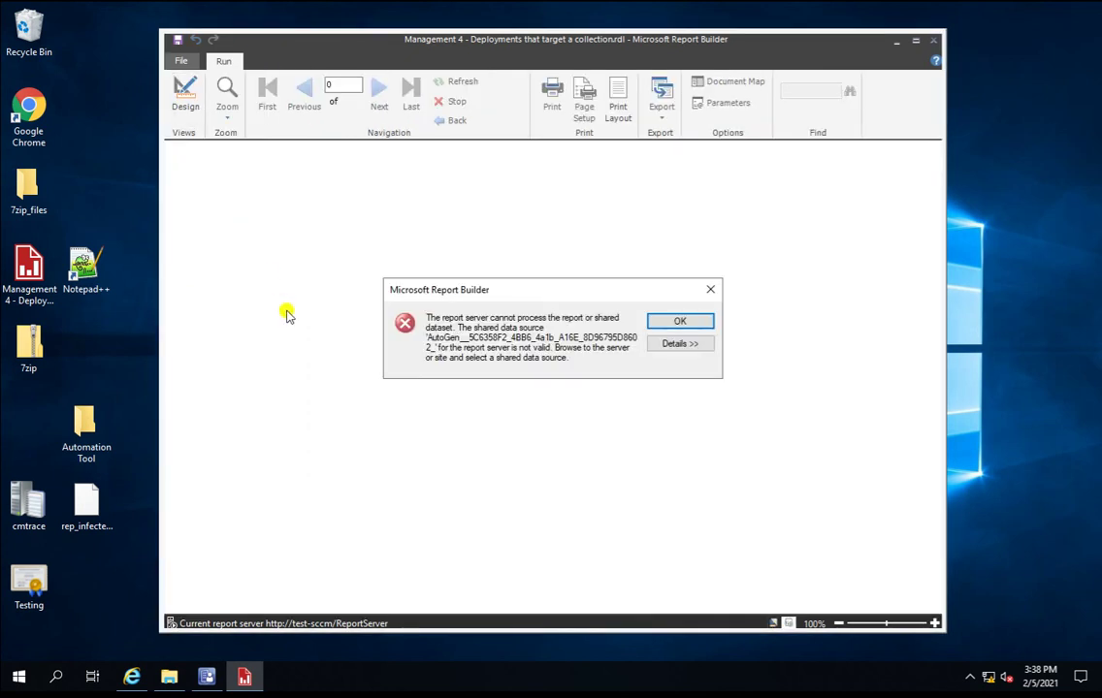
pyautogui.click(680, 320)
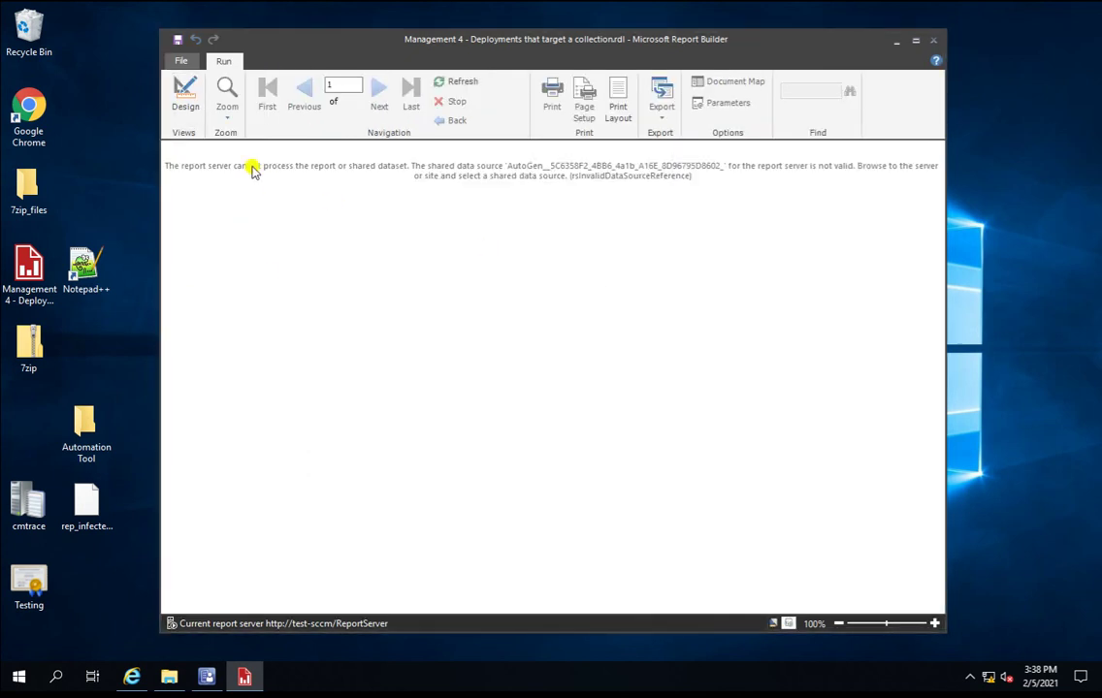
pyautogui.click(189, 112)
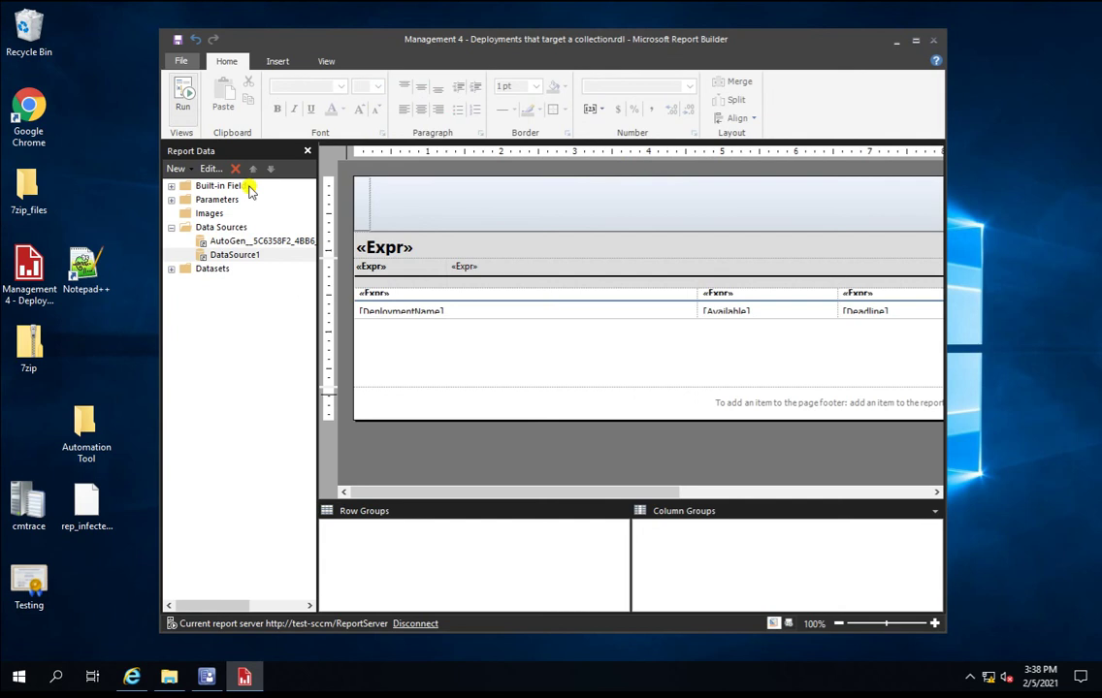
# Step: Delete the original AutoGen data source from the report and keep only DataSource1
pyautogui.rightClick(242, 242)
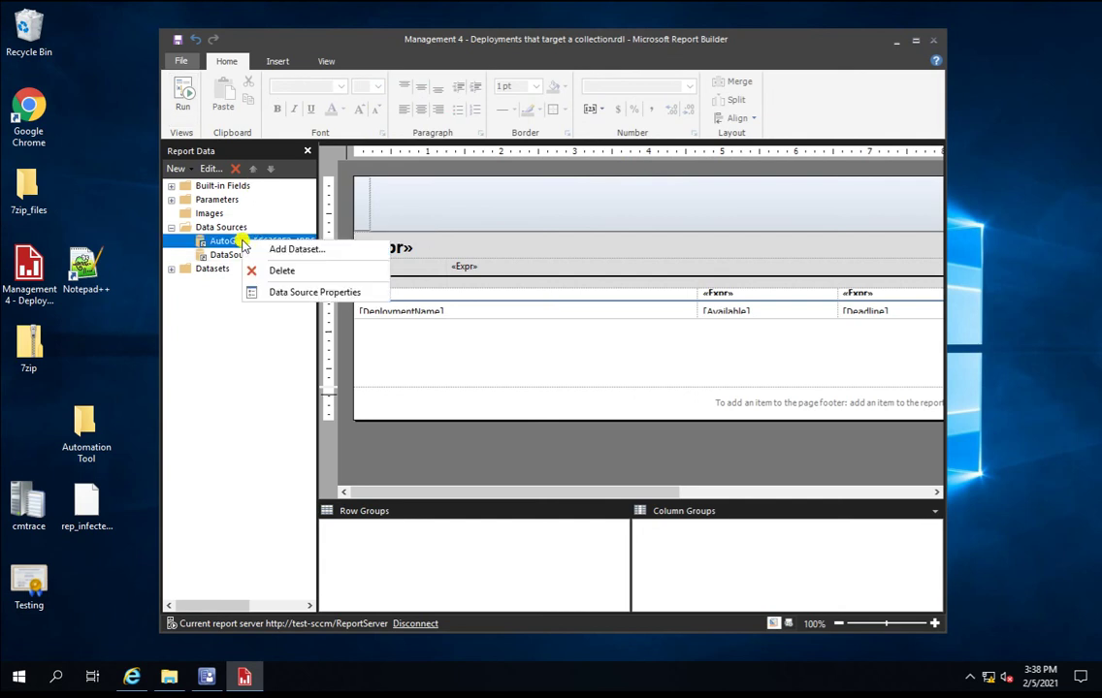
pyautogui.click(284, 272)
pyautogui.click(610, 404)
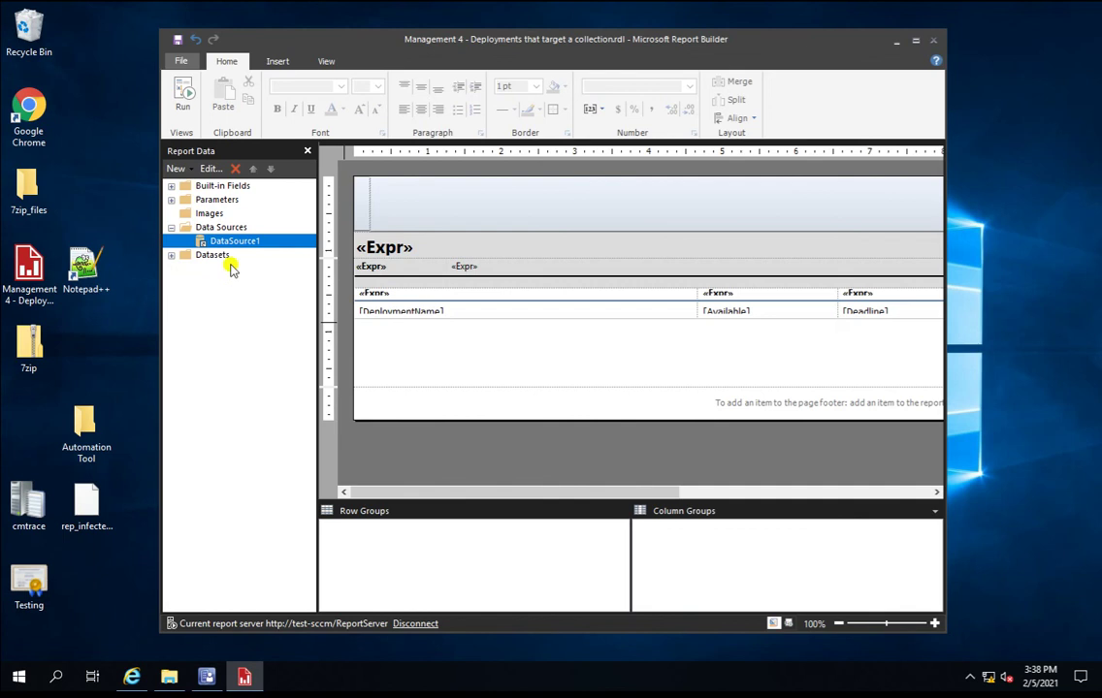
# Step: Expand the report's datasets and assign DataSource1 as the data source of DataSet0
pyautogui.click(171, 255)
pyautogui.click(225, 268)
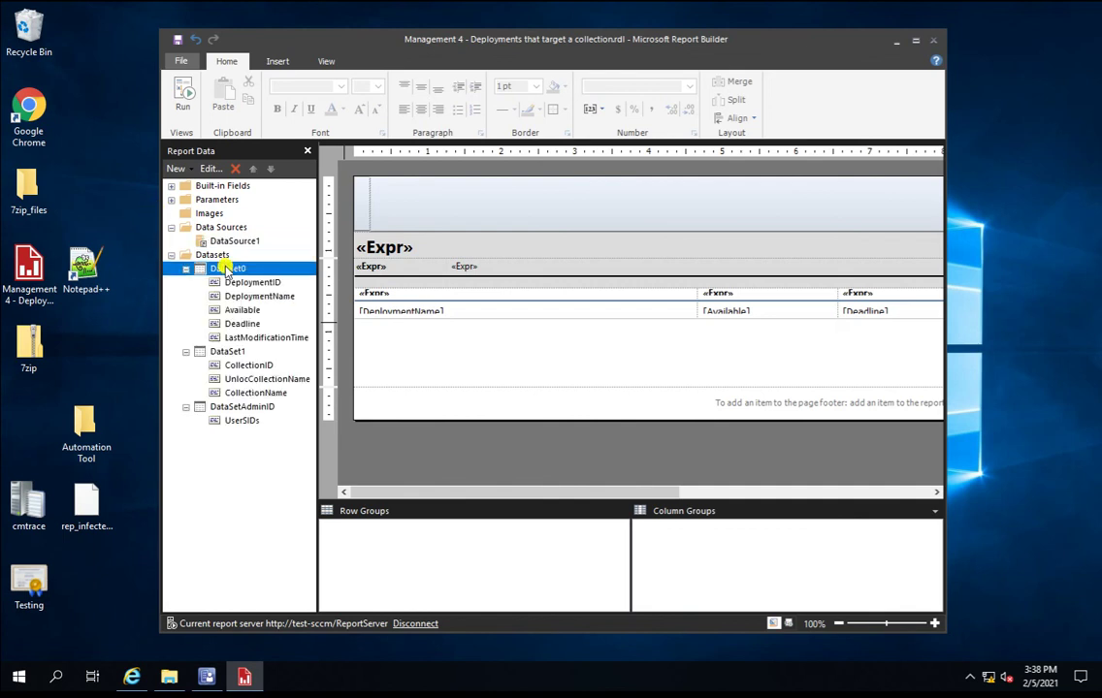
pyautogui.rightClick(225, 269)
pyautogui.click(297, 335)
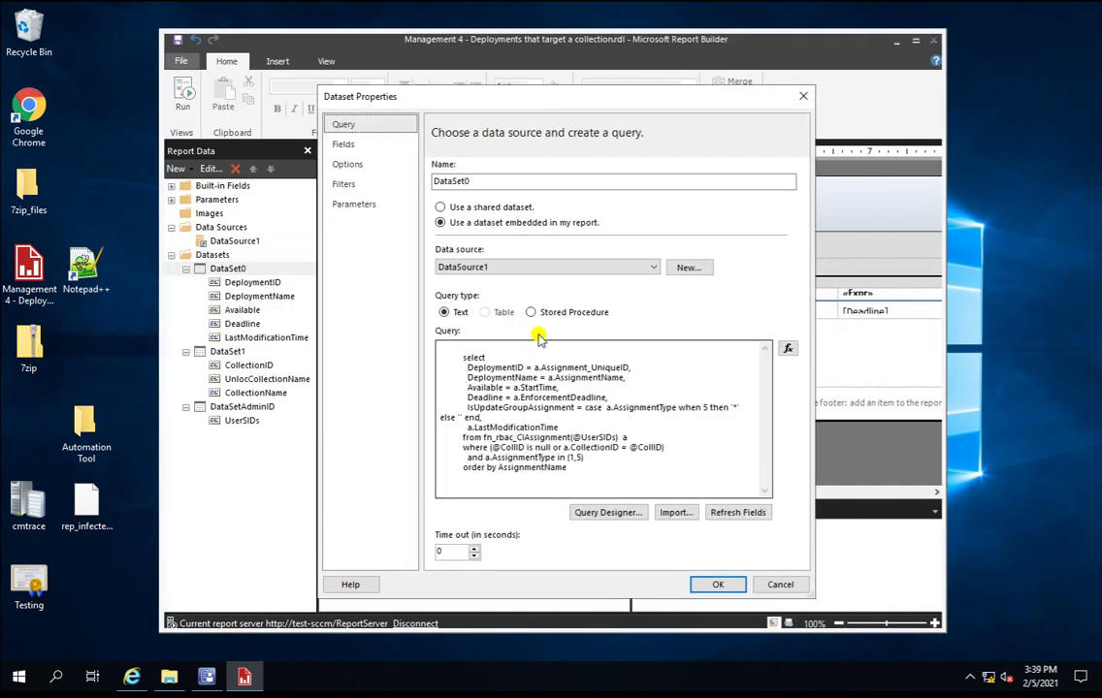
pyautogui.click(499, 265)
pyautogui.click(500, 276)
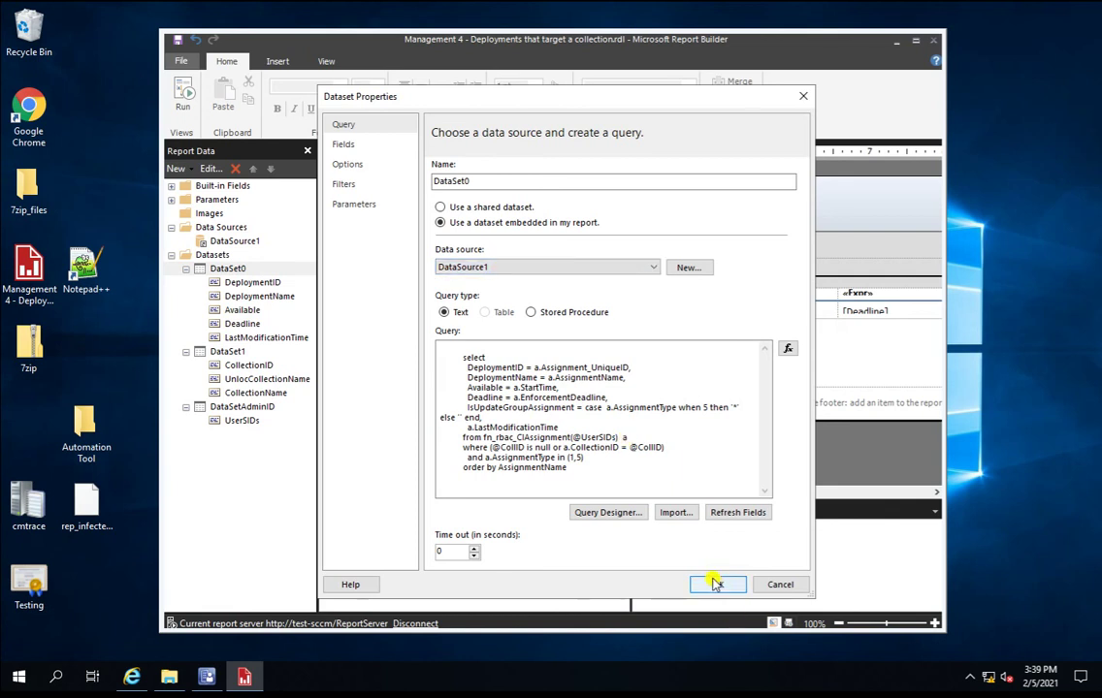
pyautogui.click(714, 583)
# Step: Assign DataSource1 as the data source of DataSet1 in its dataset properties
pyautogui.click(226, 351)
pyautogui.rightClick(233, 355)
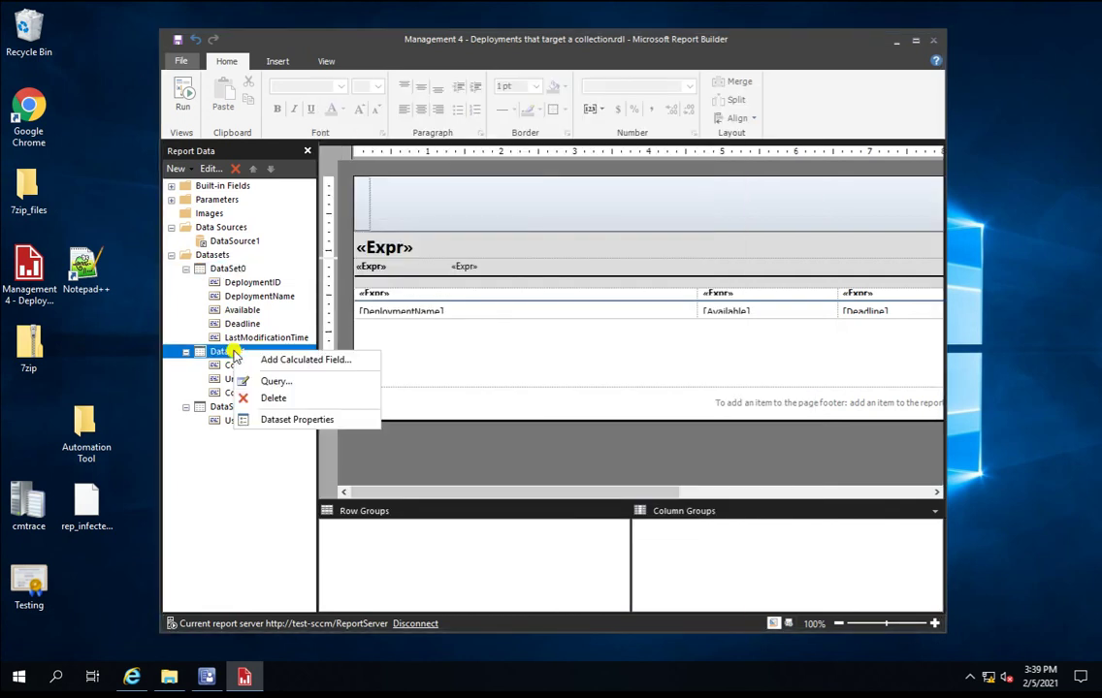
pyautogui.click(295, 419)
pyautogui.click(531, 268)
pyautogui.click(531, 281)
pyautogui.click(716, 584)
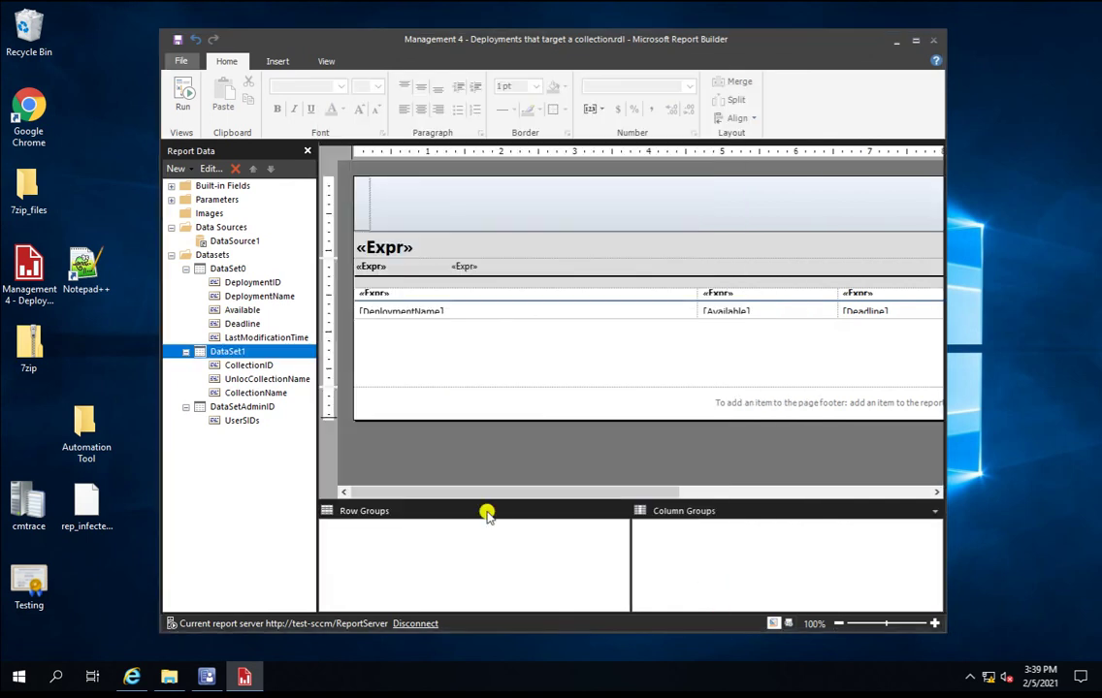
# Step: Make the DataSetAdminID dataset use DataSource1 as its data source
pyautogui.click(222, 406)
pyautogui.rightClick(222, 406)
pyautogui.click(279, 473)
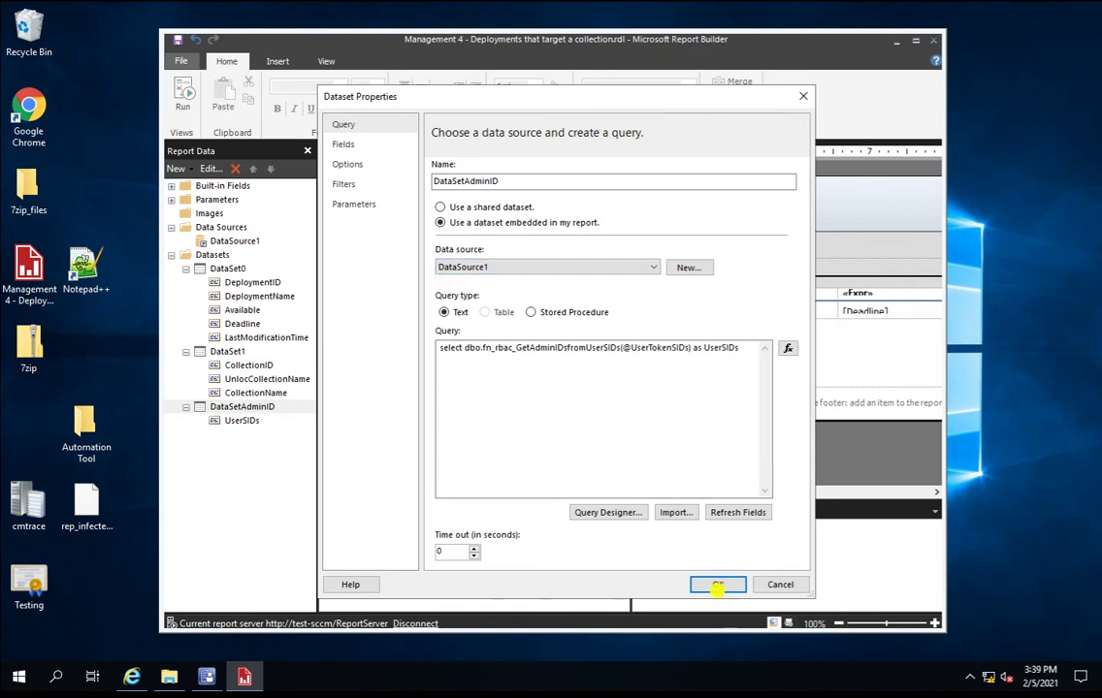
pyautogui.click(716, 584)
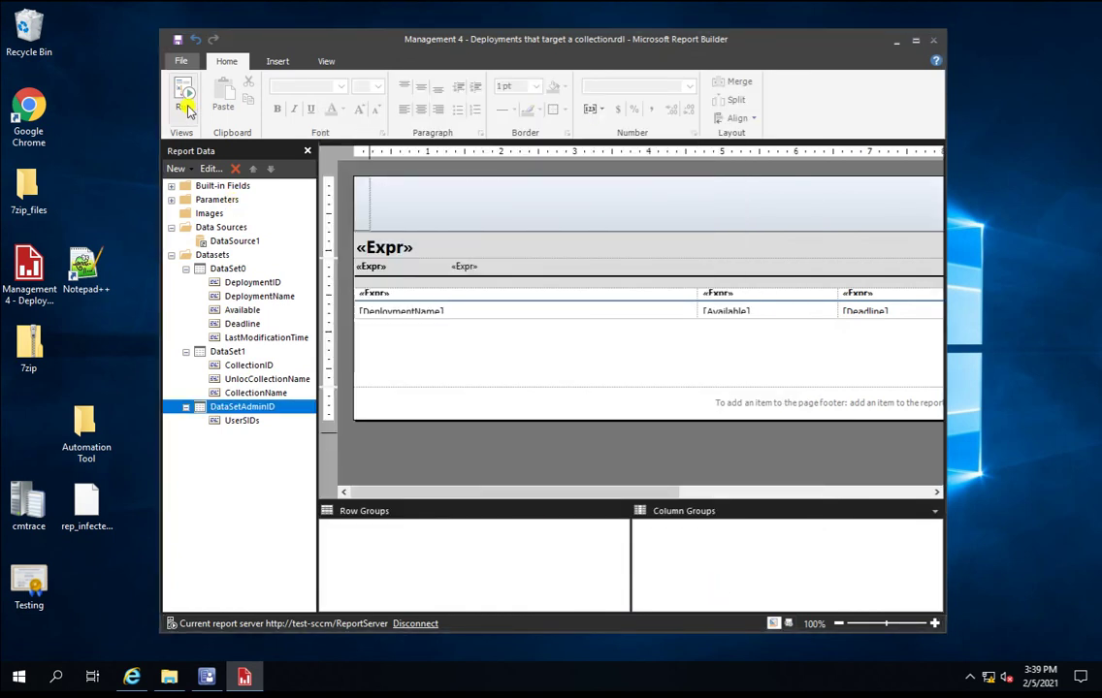
# Step: Run the Management 4 deployments report for the collection SMS00001 - All Systems
pyautogui.click(189, 109)
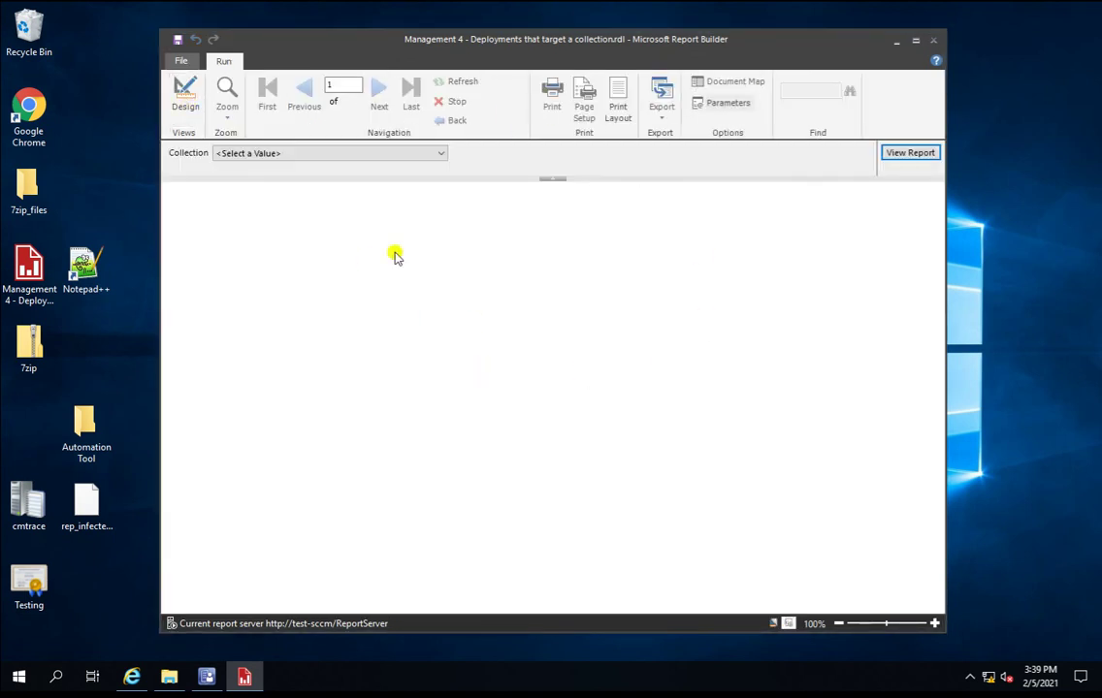
pyautogui.click(352, 157)
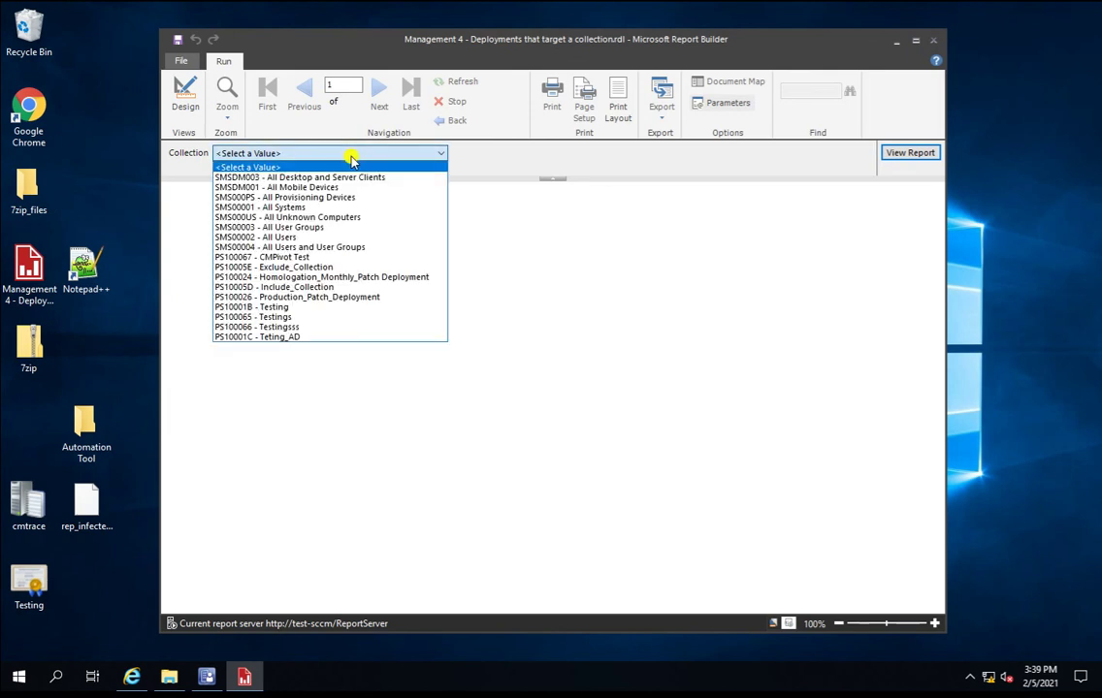
pyautogui.click(309, 207)
pyautogui.click(928, 154)
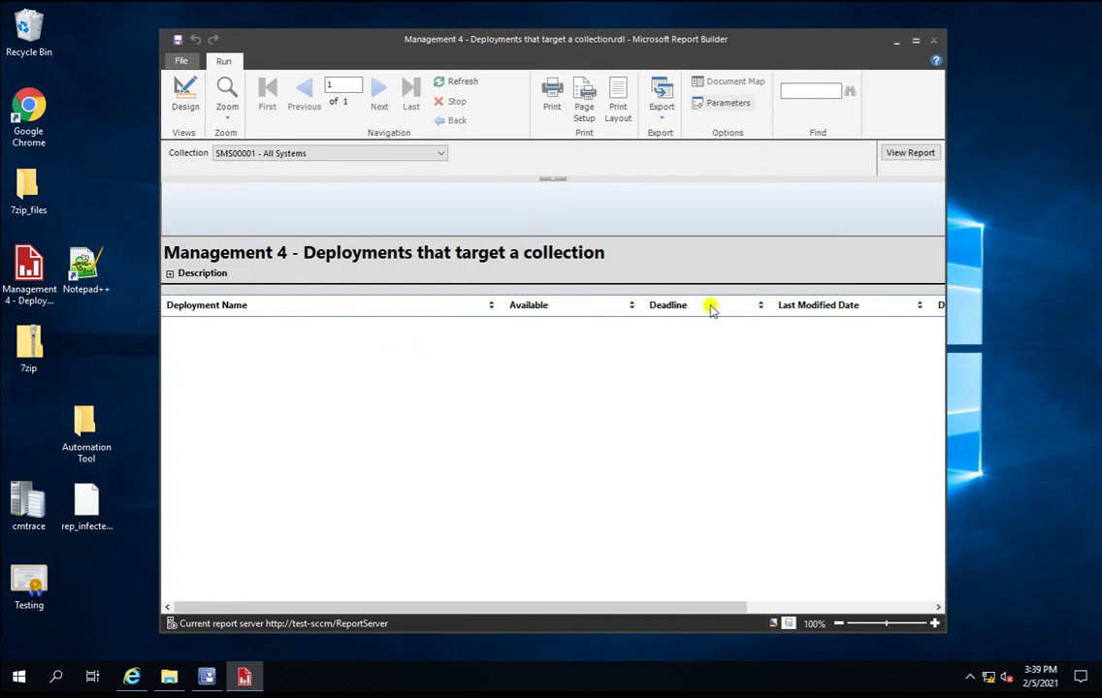